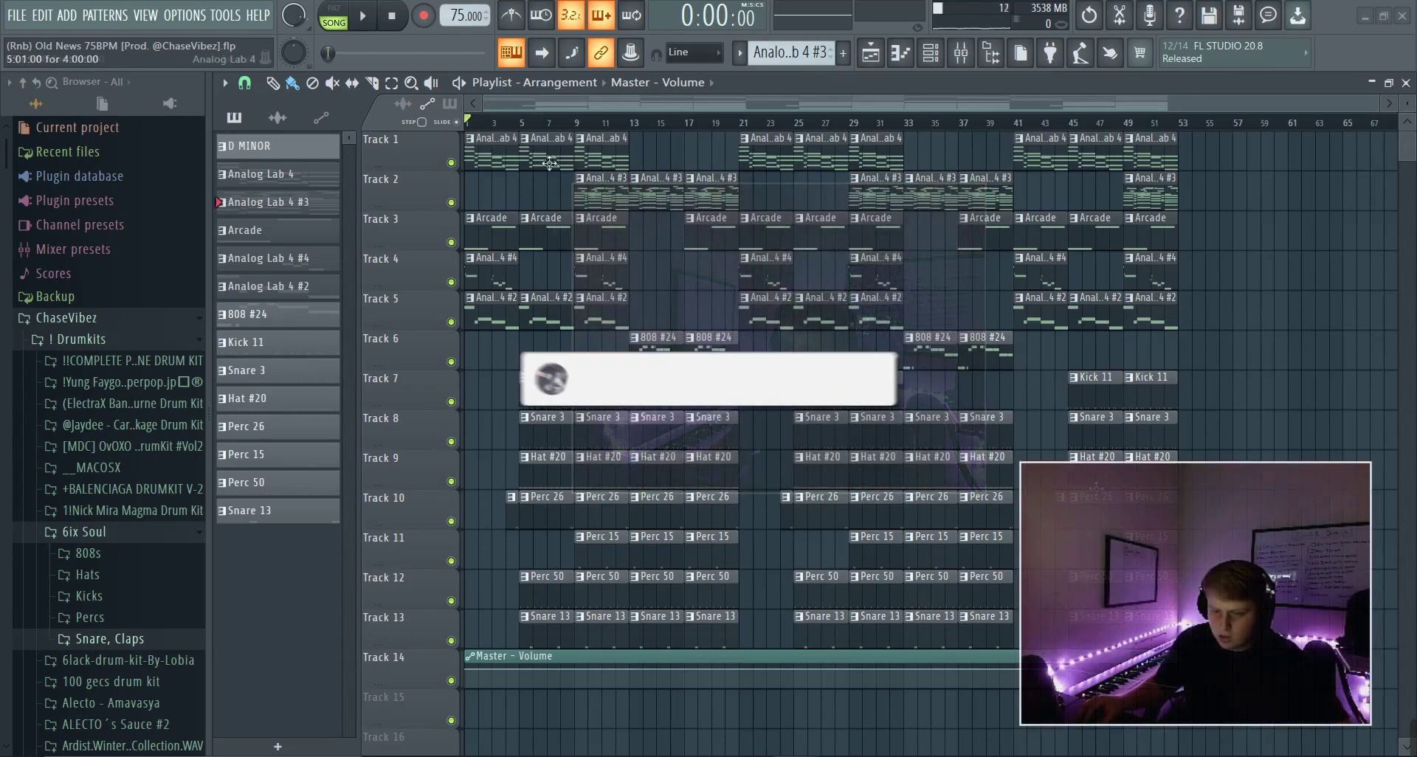
Select the Analog Lab 4 pattern and open its Analog Lab instrument to inspect the loaded preset
{"action": "left_click", "coordinate": [931, 52]}
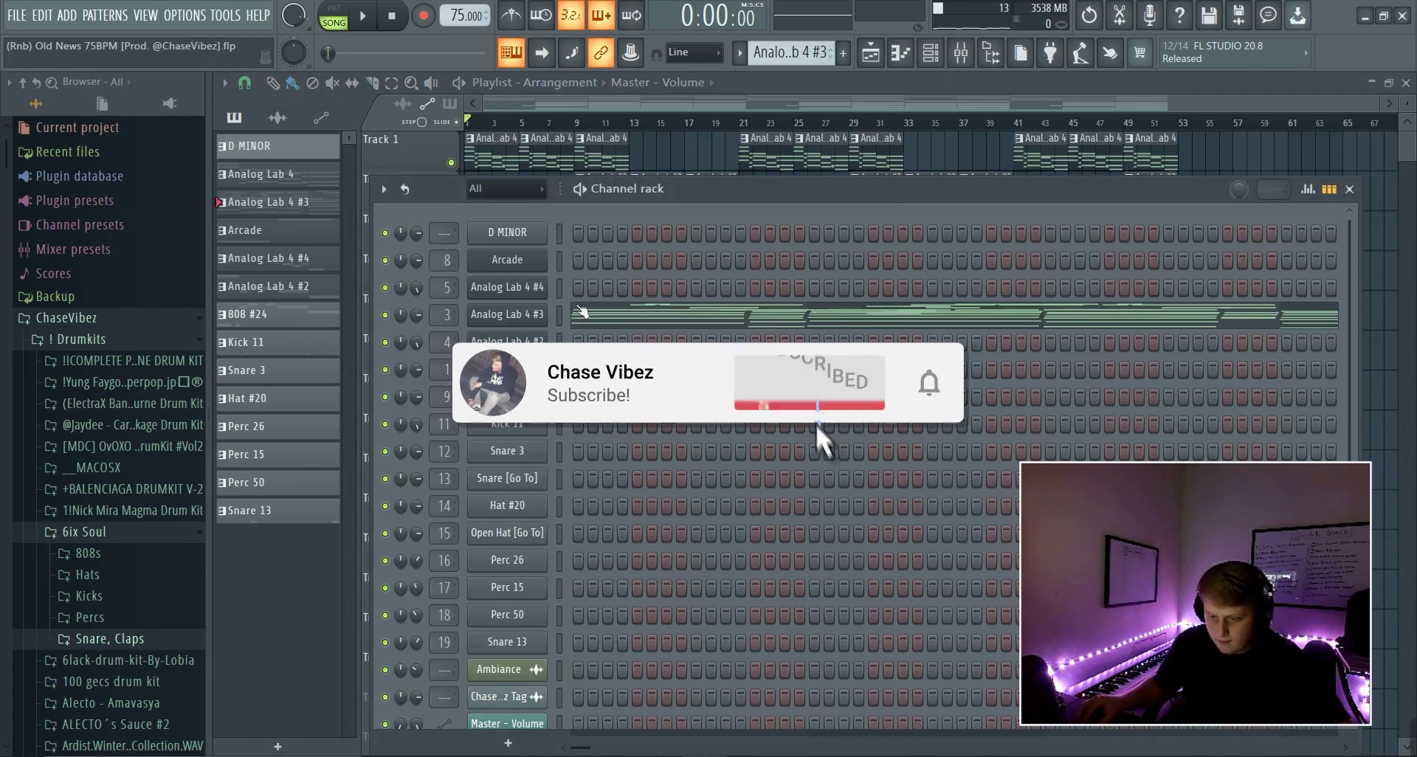
{"action": "left_click", "coordinate": [277, 174]}
{"action": "left_click", "coordinate": [507, 369]}
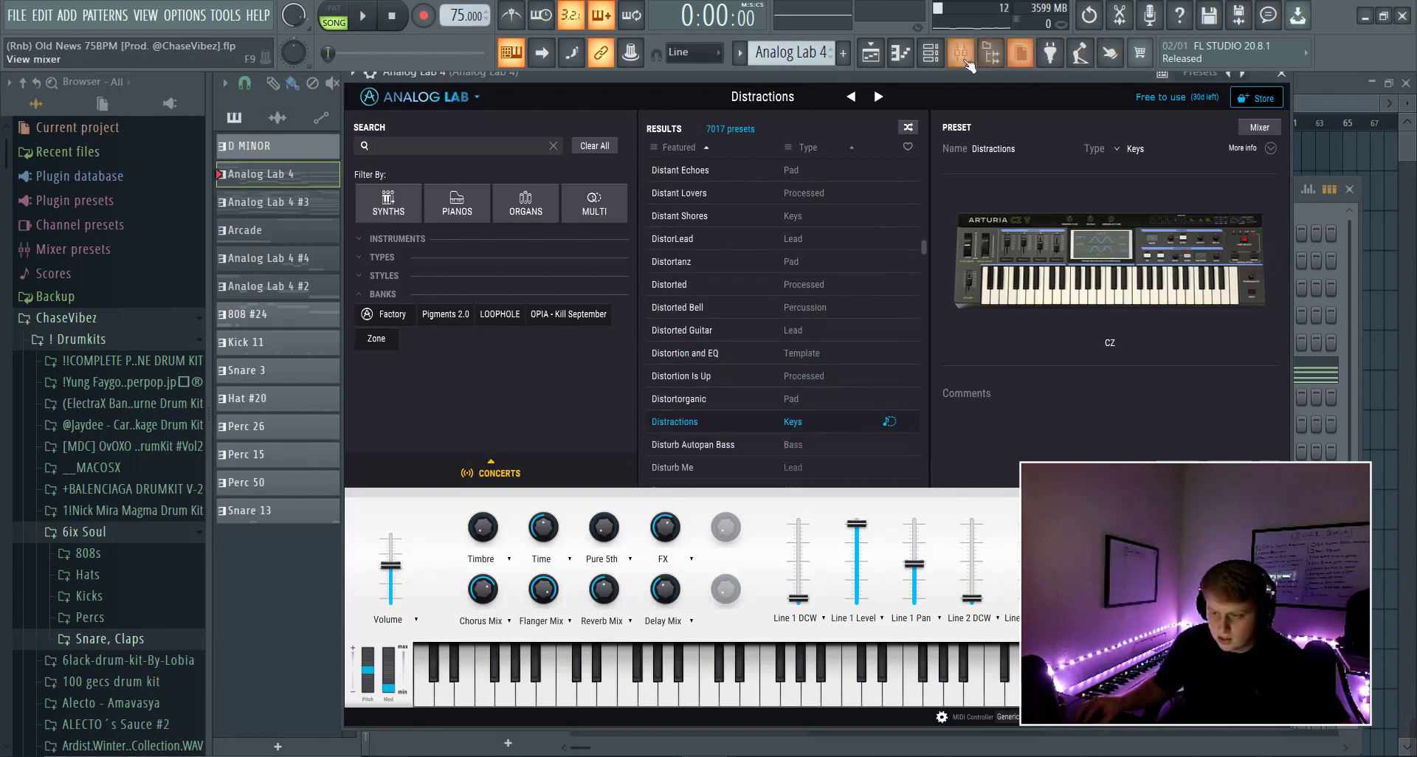
Open the Analog Lab 4 pattern's chord notes in the piano roll and play them back
{"action": "key", "text": "F6"}
{"action": "left_click", "coordinate": [594, 381]}
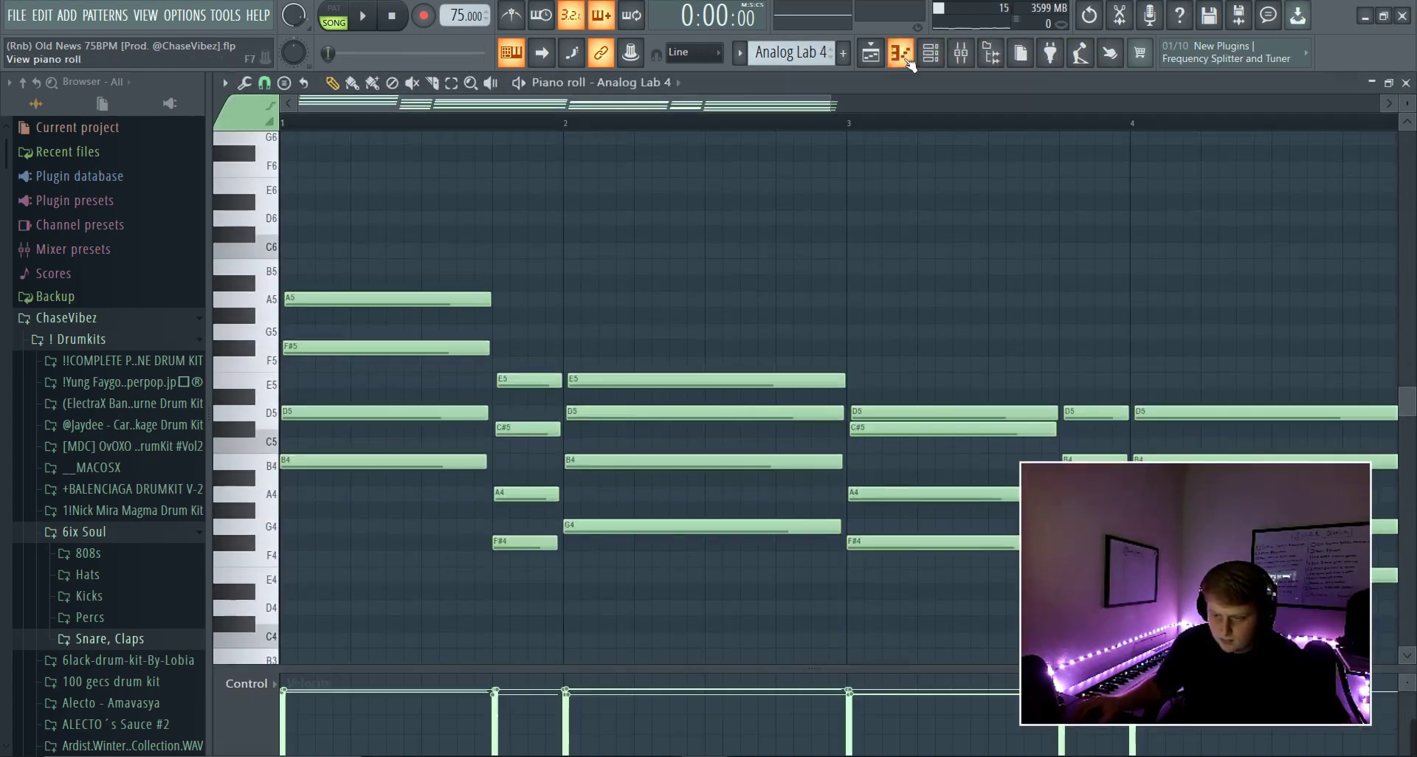
{"action": "scroll", "coordinate": [974, 278], "scroll_direction": "down", "scroll_amount": 3}
{"action": "key", "text": "space"}
{"action": "scroll", "coordinate": [982, 274], "scroll_direction": "up", "scroll_amount": 1}
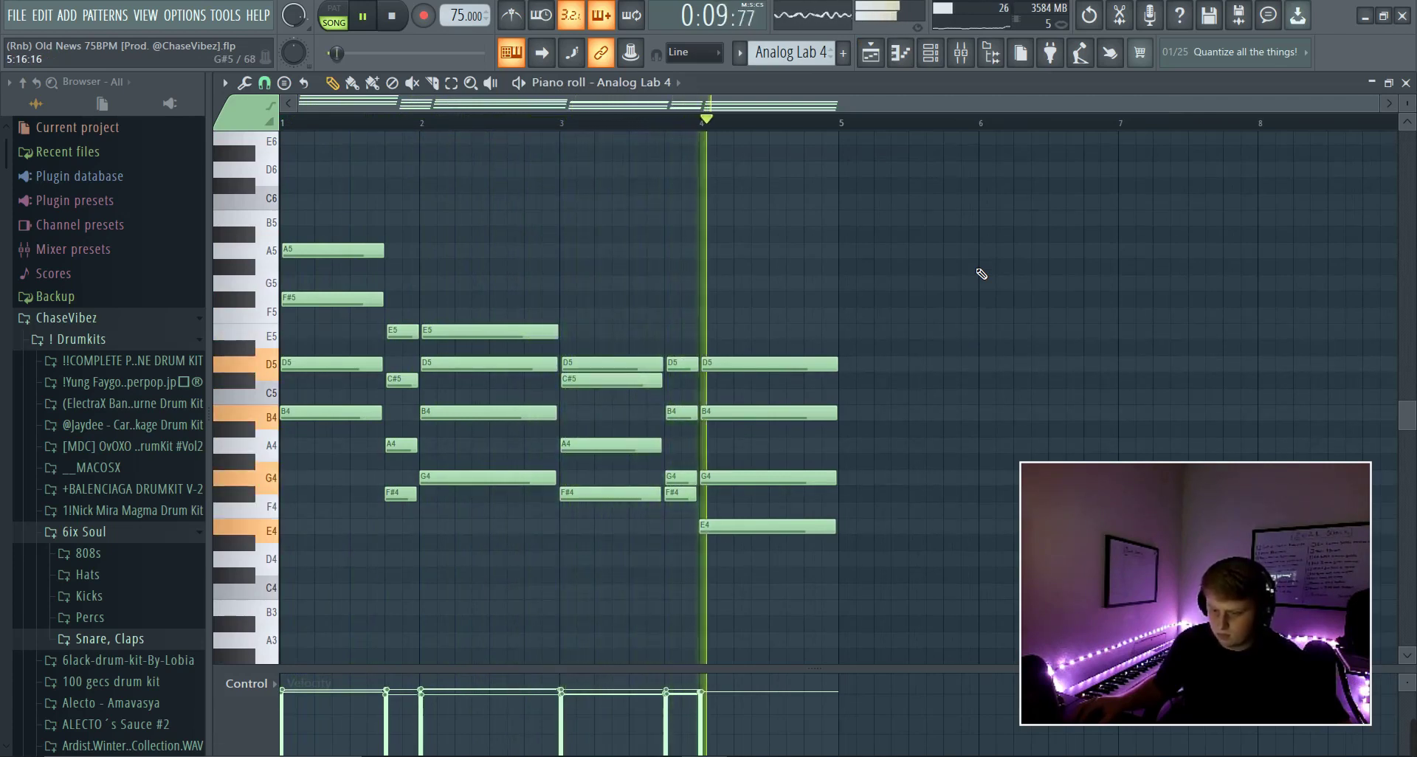
{"action": "key", "text": "space"}
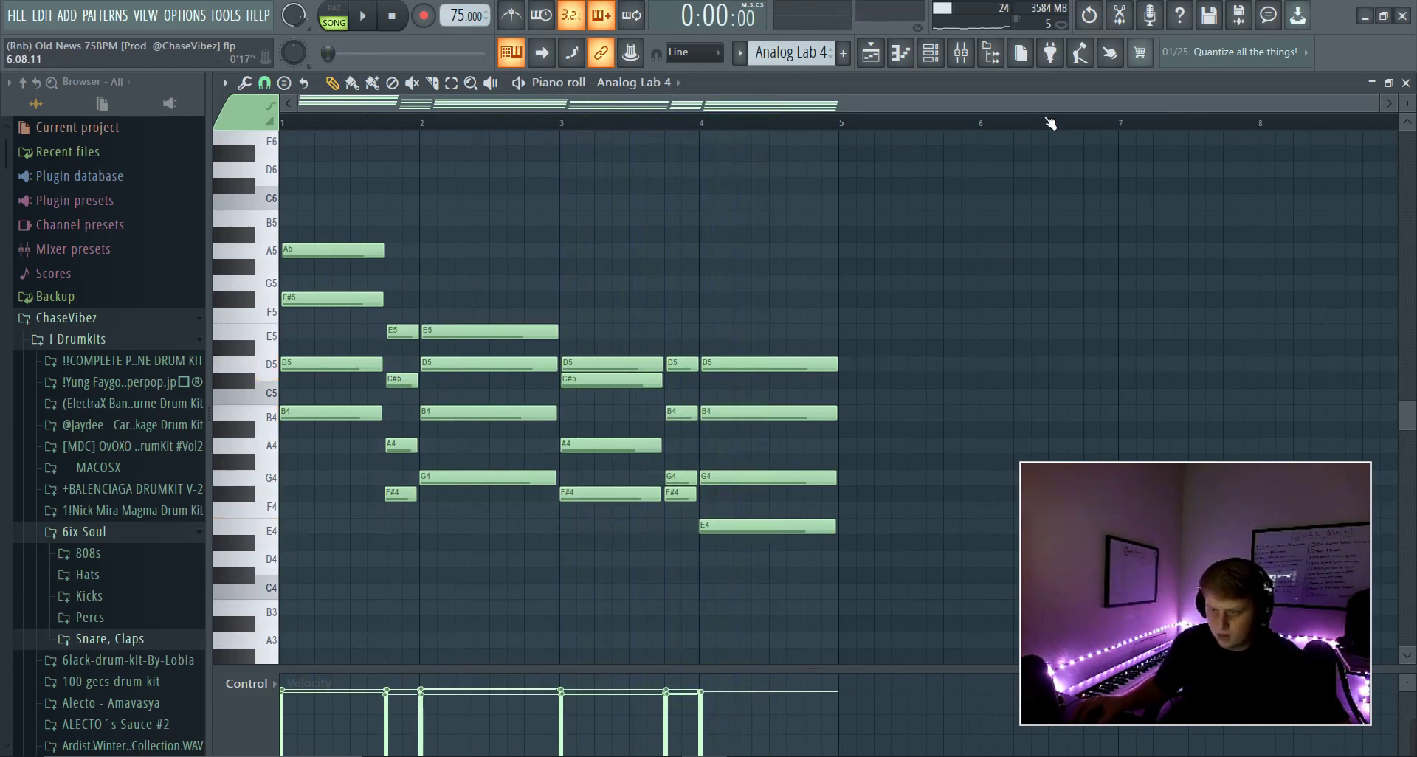
Inspect the Fruity parametric EQ 2 curve on the Analog Lab 4 mixer track, and close it
{"action": "left_click", "coordinate": [961, 52]}
{"action": "left_click", "coordinate": [1351, 327]}
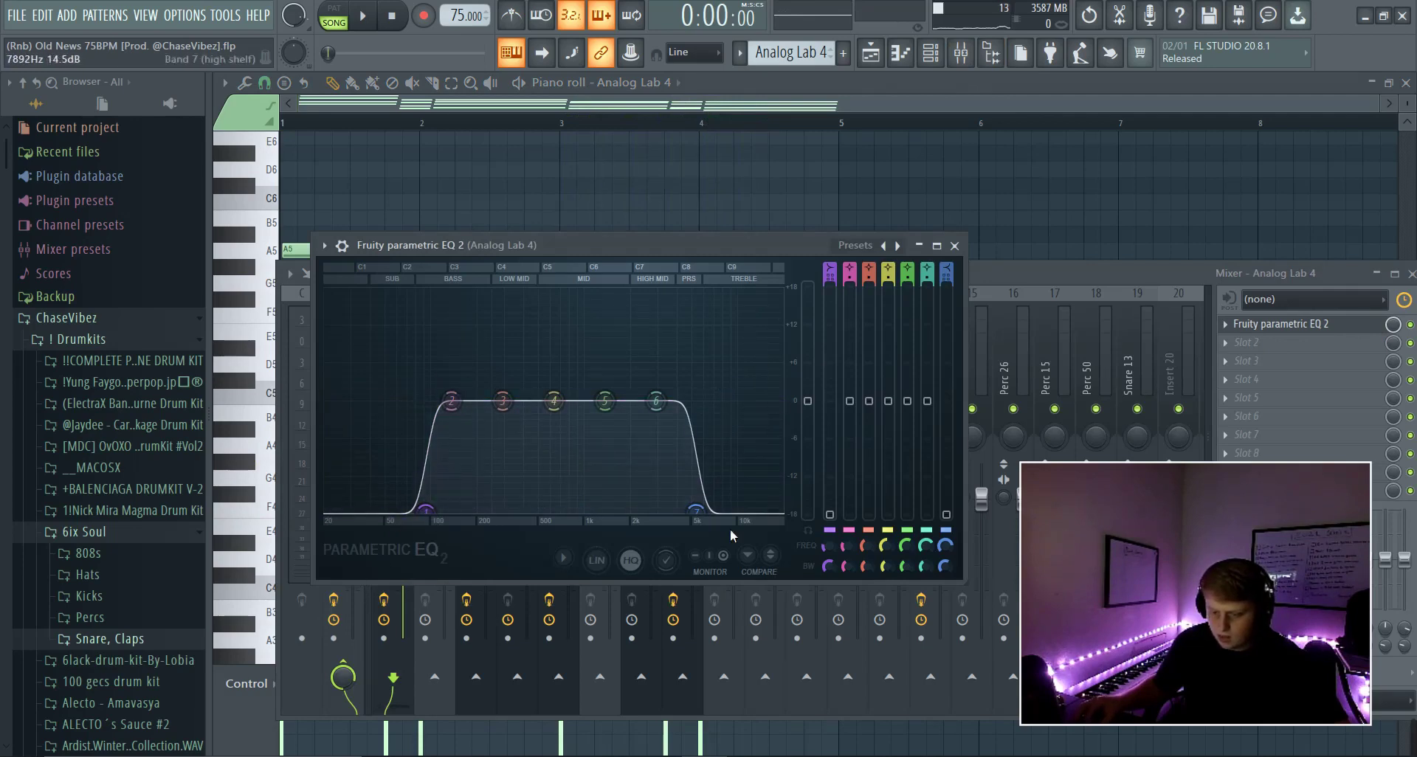
{"action": "left_click", "coordinate": [954, 246]}
{"action": "key", "text": "F9"}
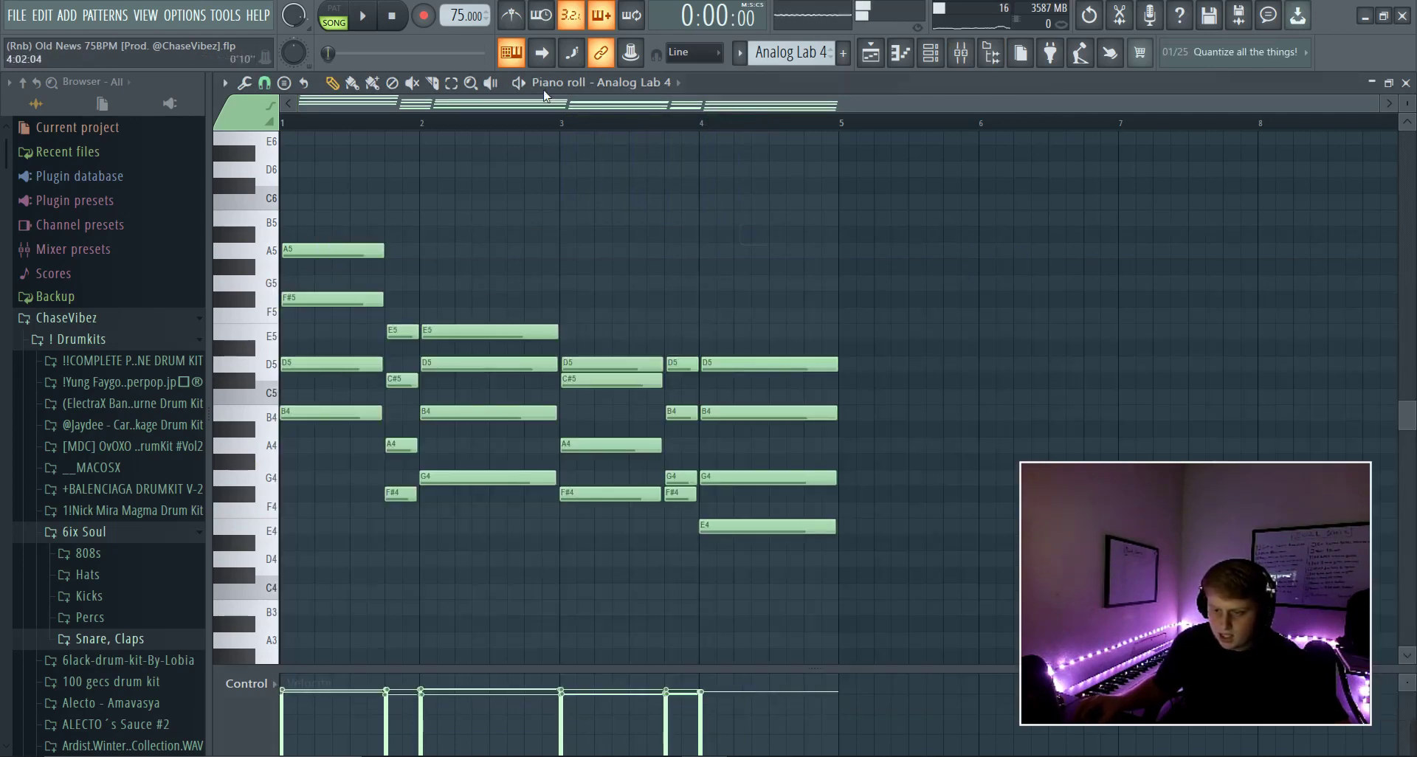
Examine the notes of the chords in bars 1 and 2 of the Analog Lab 4 pattern
{"action": "scroll", "coordinate": [375, 132], "scroll_direction": "up", "scroll_amount": 3}
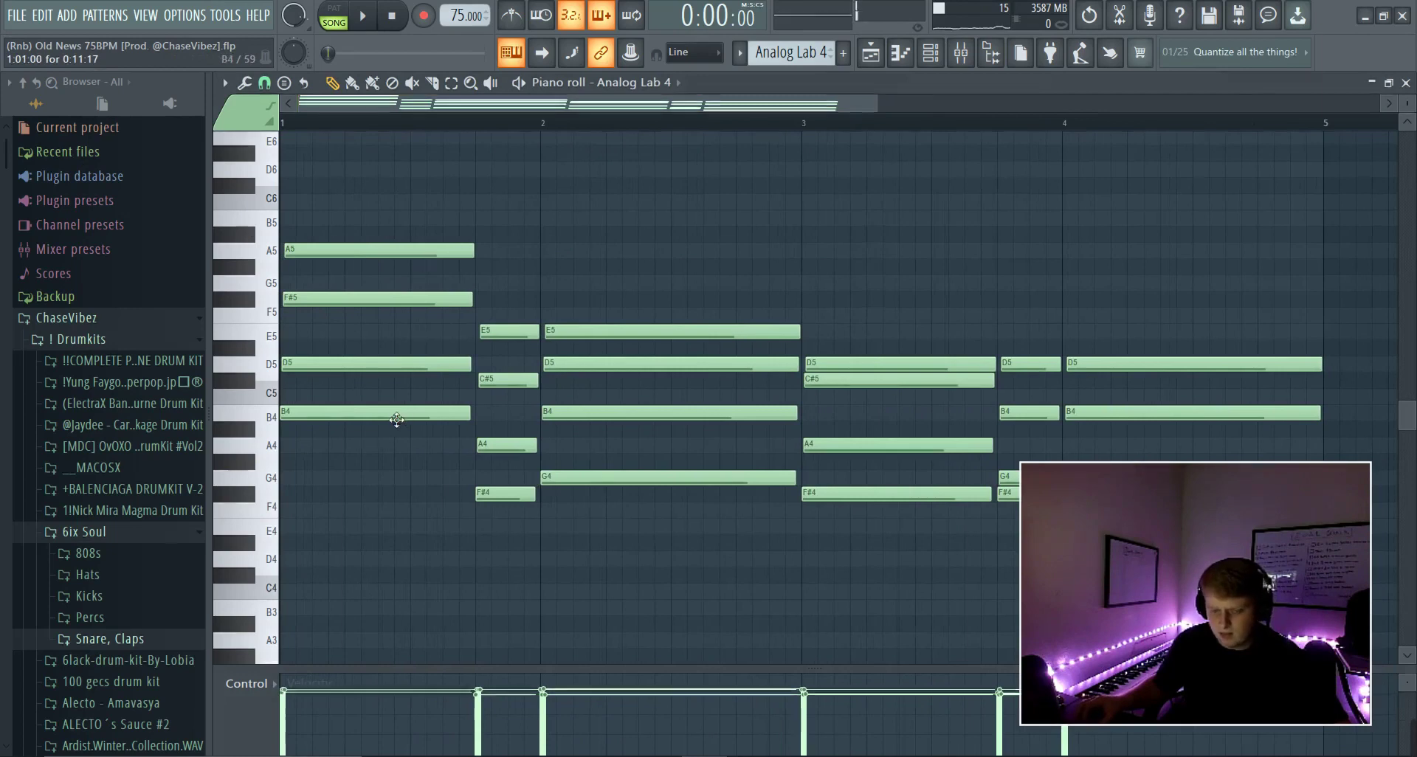
{"action": "left_click", "coordinate": [344, 418]}
{"action": "left_click_drag", "start_coordinate": [329, 435], "coordinate": [315, 211]}
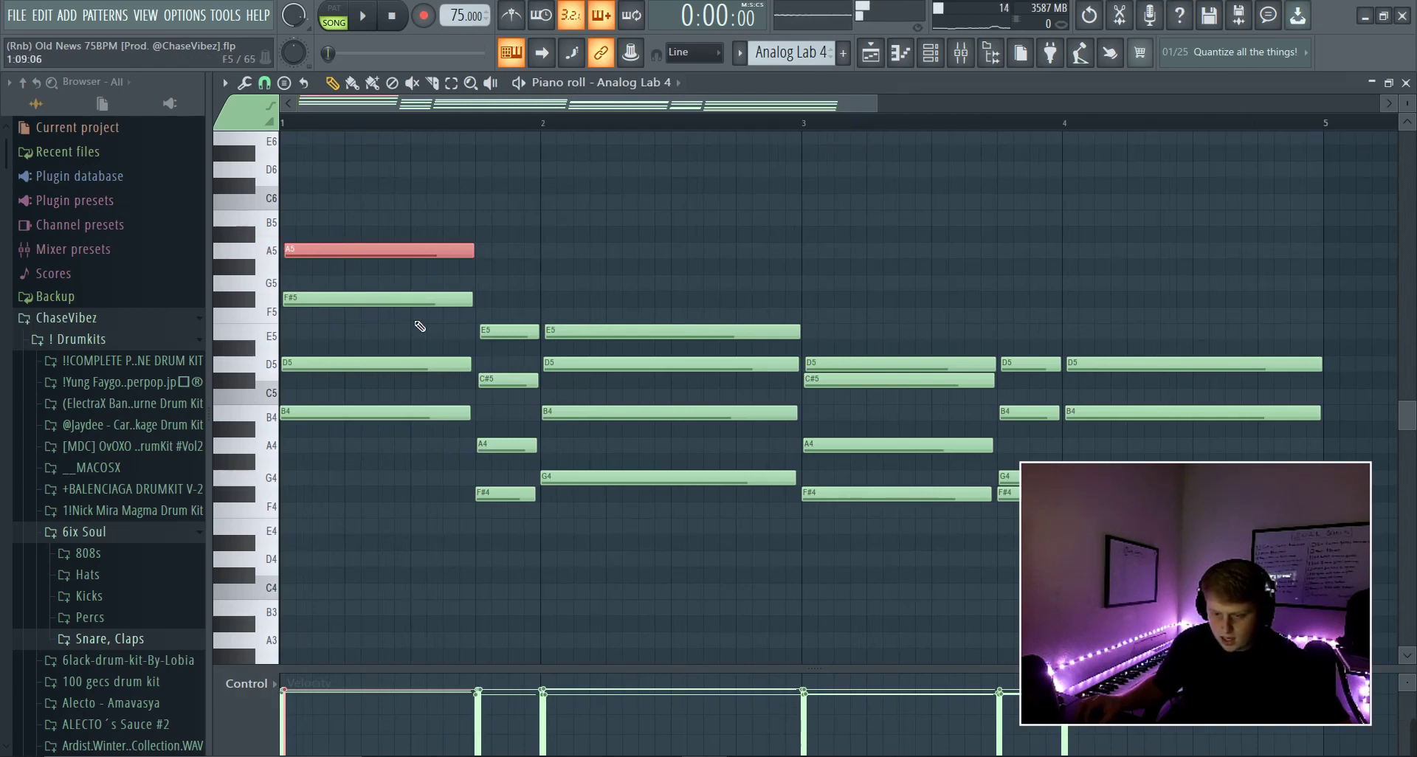
{"action": "left_click_drag", "start_coordinate": [499, 455], "coordinate": [495, 550]}
{"action": "left_click_drag", "start_coordinate": [502, 493], "coordinate": [479, 566]}
{"action": "left_click_drag", "start_coordinate": [616, 565], "coordinate": [629, 170]}
{"action": "left_click", "coordinate": [577, 334]}
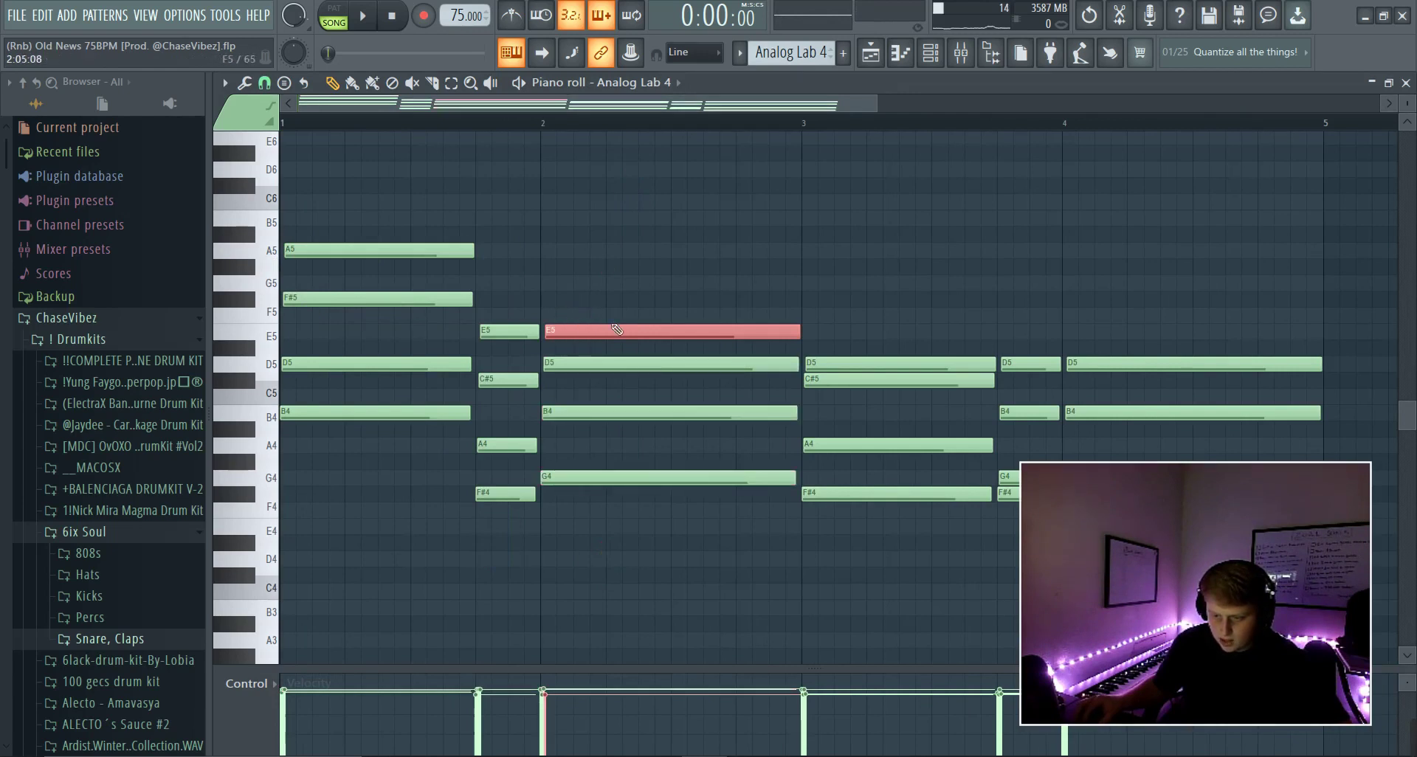
{"action": "left_click", "coordinate": [789, 230]}
{"action": "scroll", "coordinate": [647, 124], "scroll_direction": "down", "scroll_amount": 2}
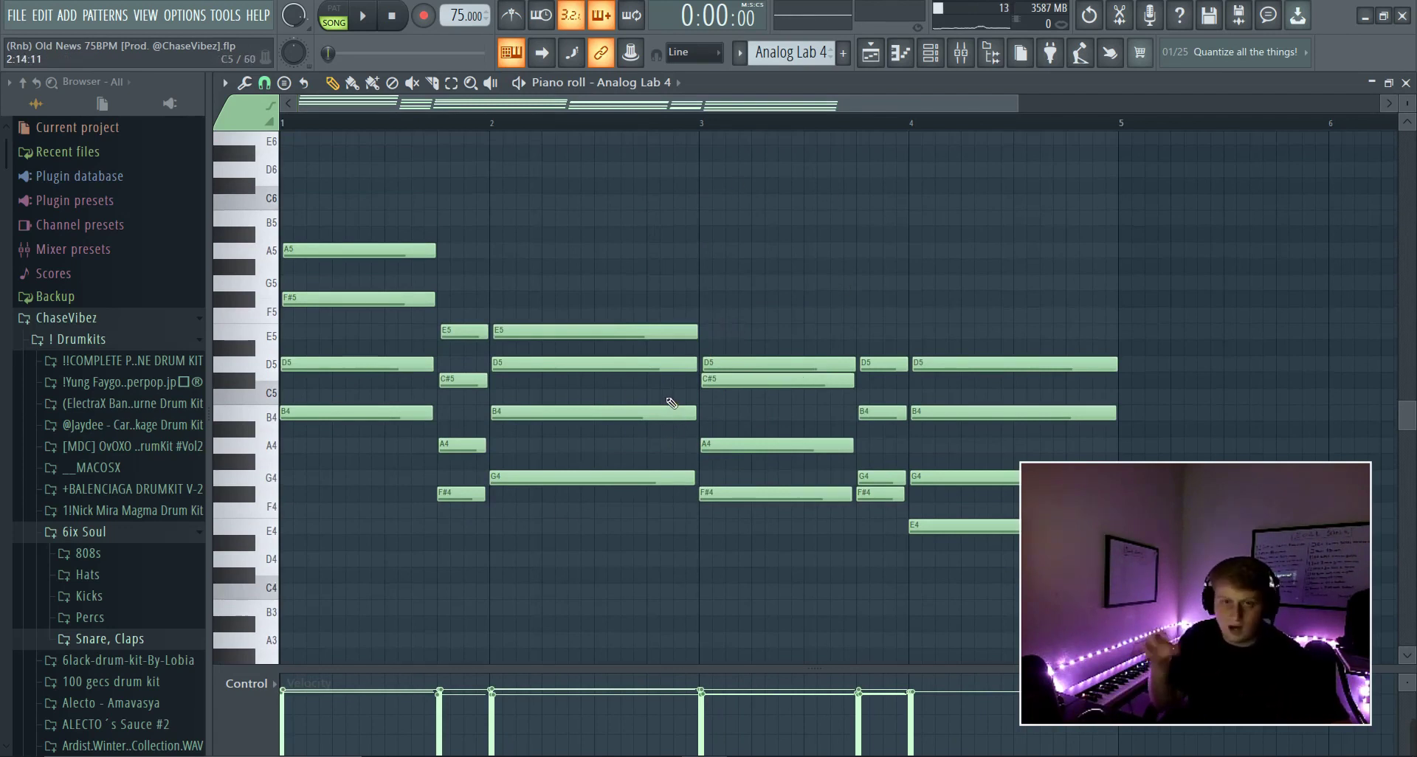
Play back the chord at the start of bar 3 in the piano roll
{"action": "left_click_drag", "start_coordinate": [707, 117], "coordinate": [700, 128]}
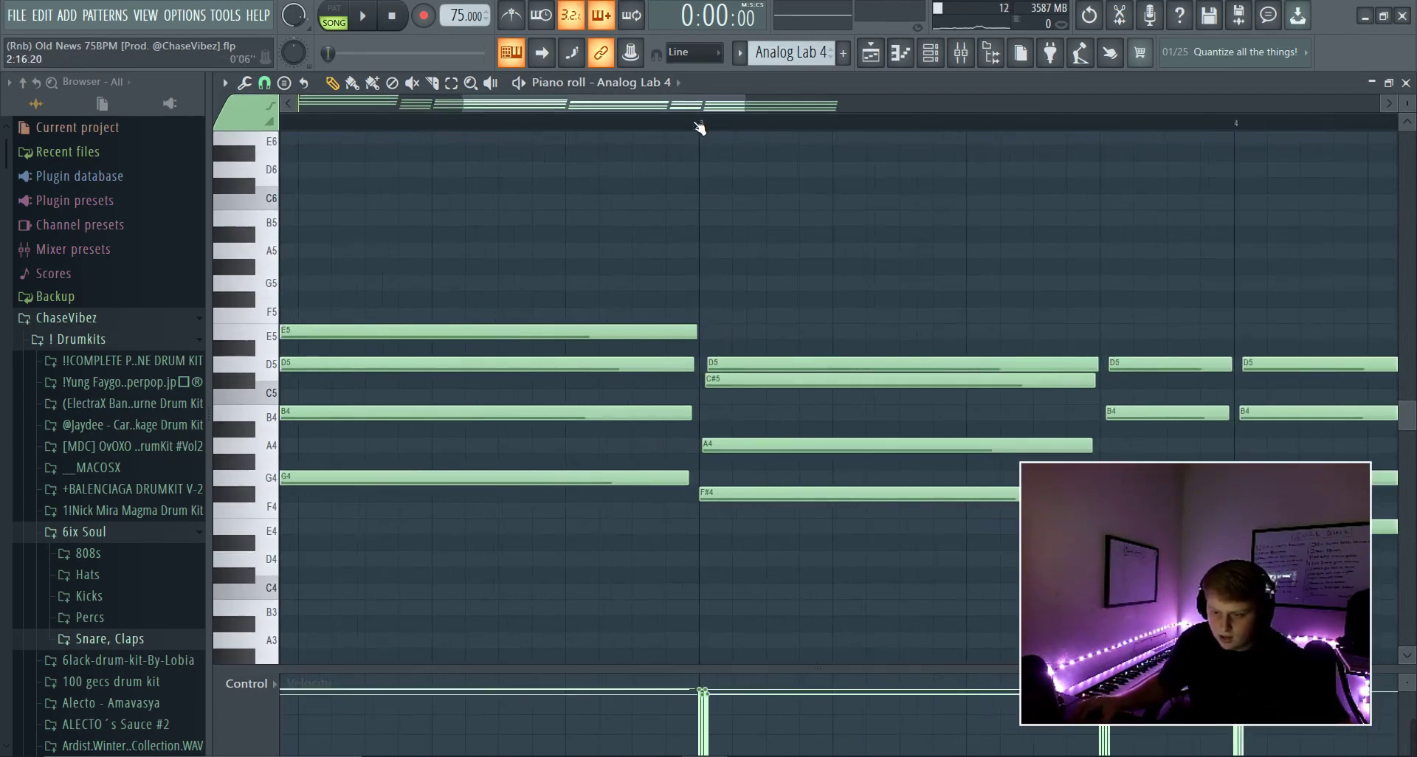
{"action": "key", "text": "space"}
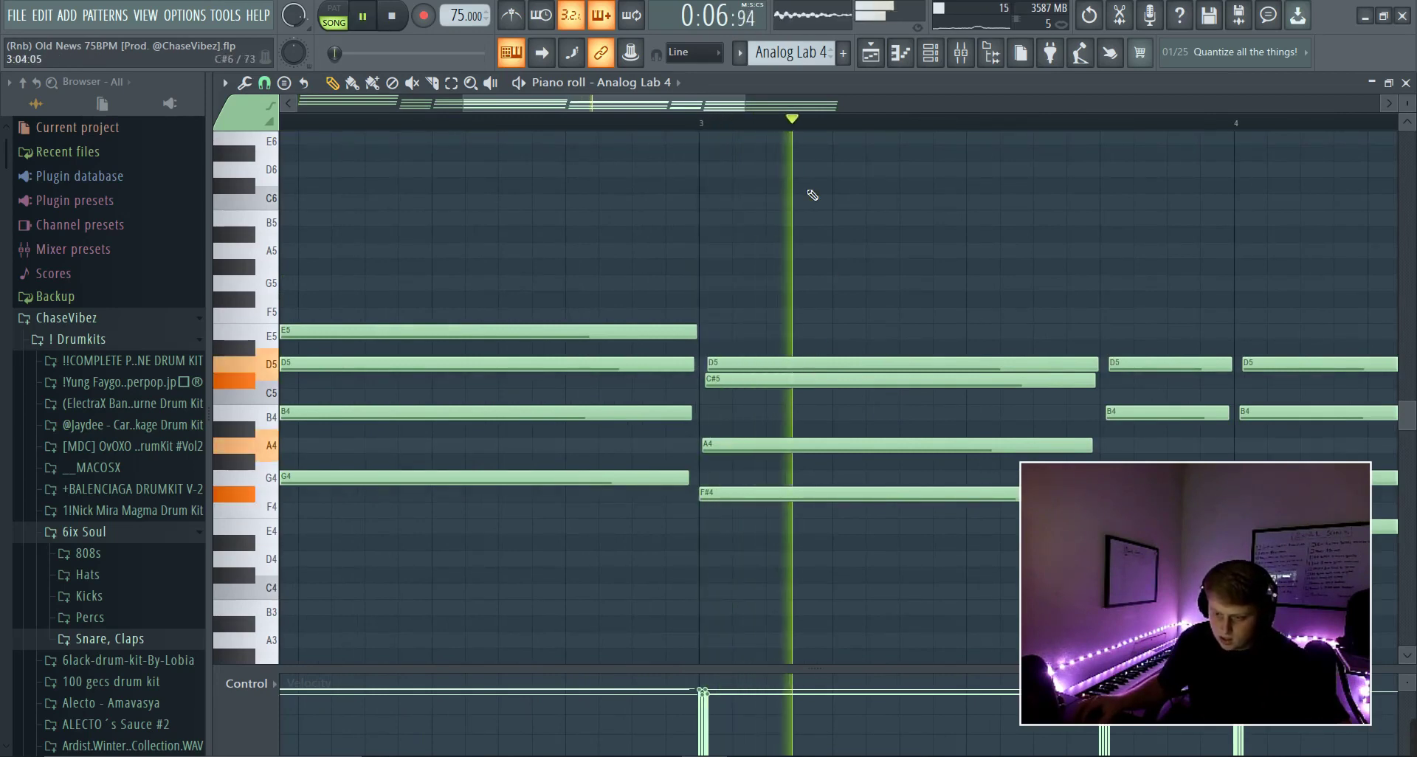
{"action": "key", "text": "space"}
{"action": "scroll", "coordinate": [768, 130], "scroll_direction": "down", "scroll_amount": 3}
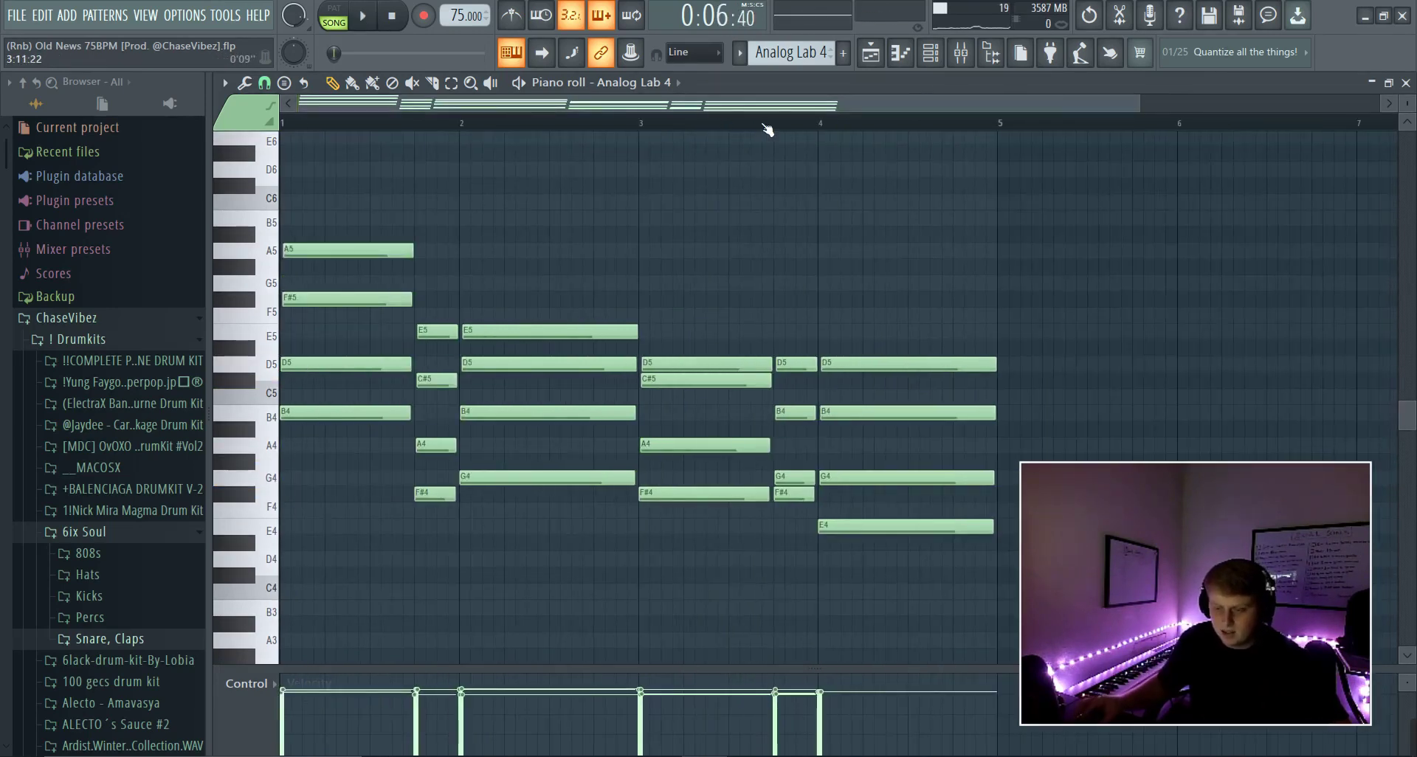
Unmute Track 5 in the playlist alongside Track 1, and return the playback position to the start
{"action": "left_click", "coordinate": [872, 54]}
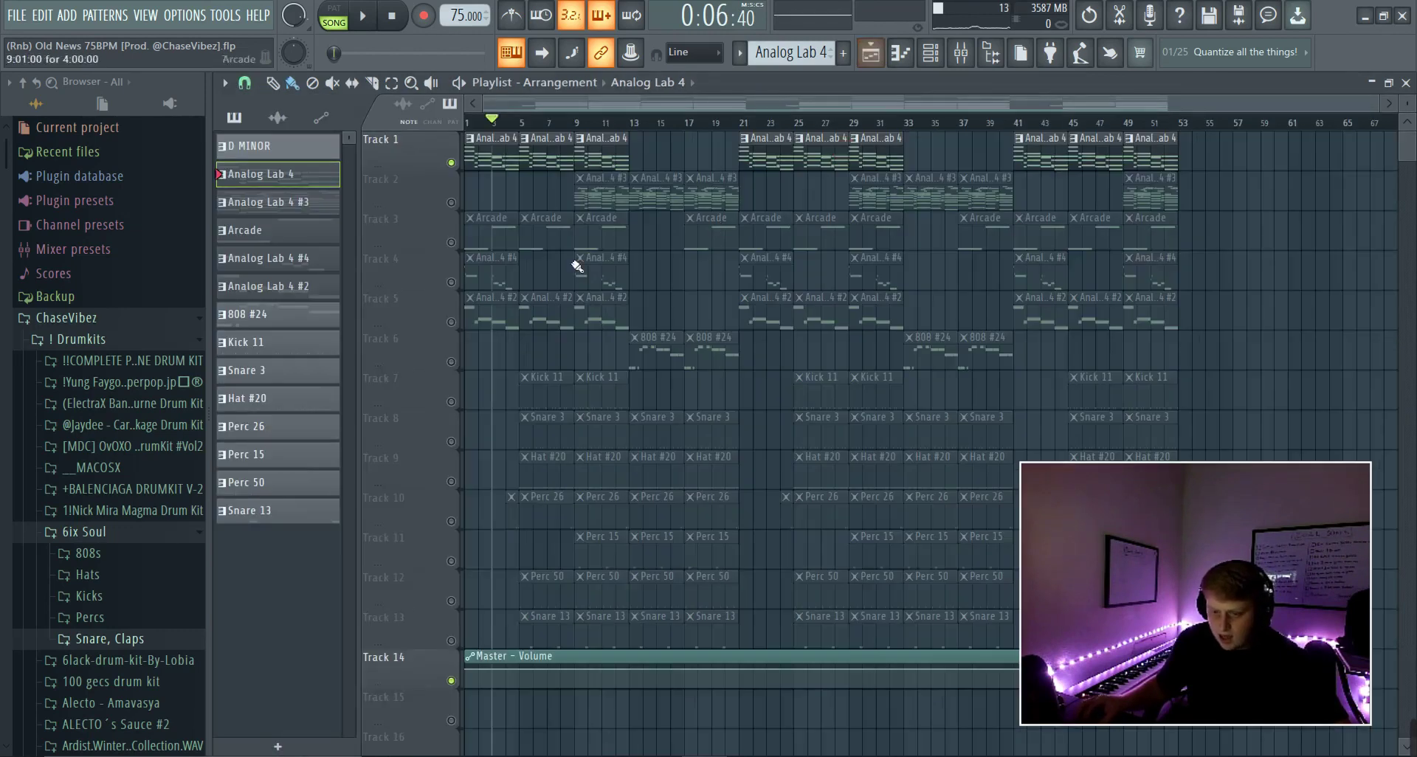
{"action": "left_click", "coordinate": [451, 323]}
{"action": "left_click", "coordinate": [467, 122]}
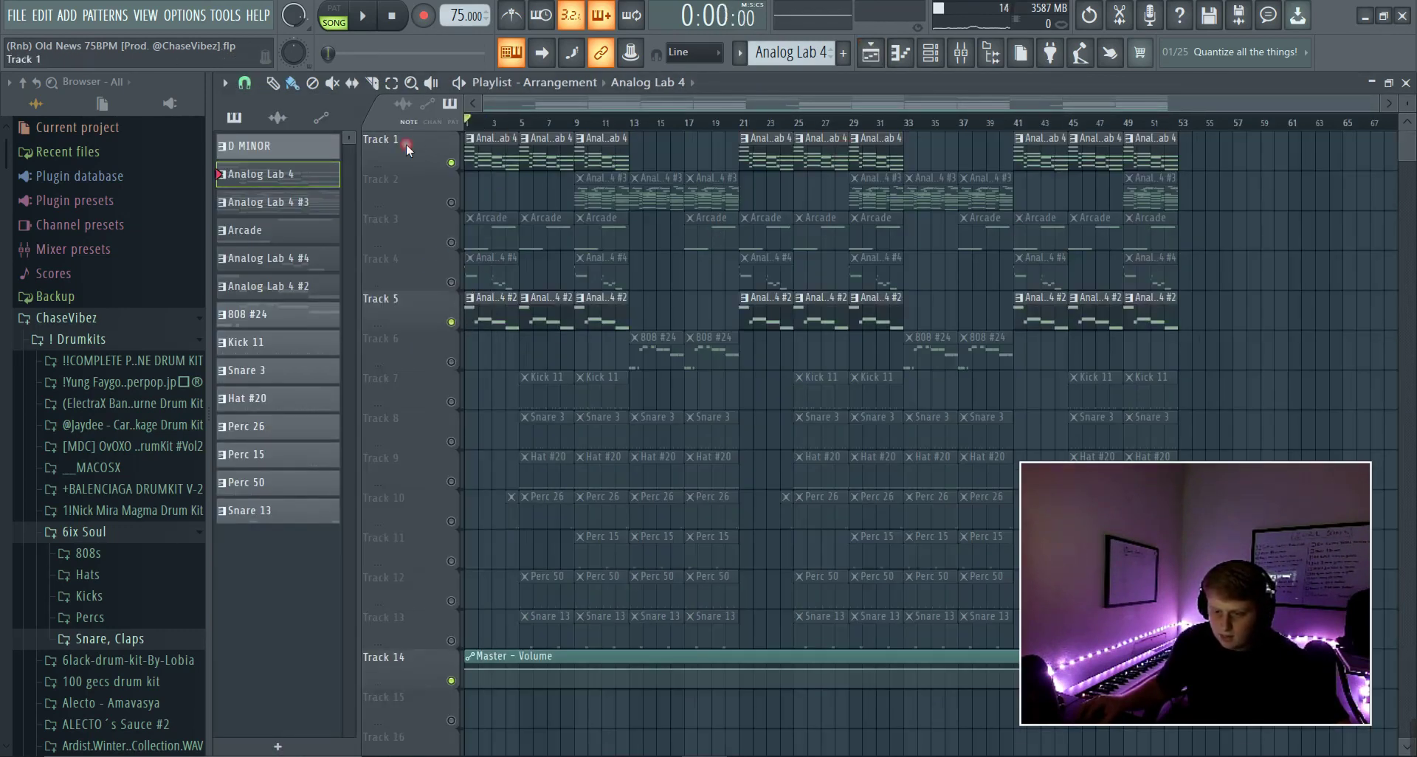
Switch to the Analog Lab 4 #2 pattern and filter its instrument's presets by the LOOPHOLE bank
{"action": "left_click", "coordinate": [902, 55]}
{"action": "left_click", "coordinate": [931, 54]}
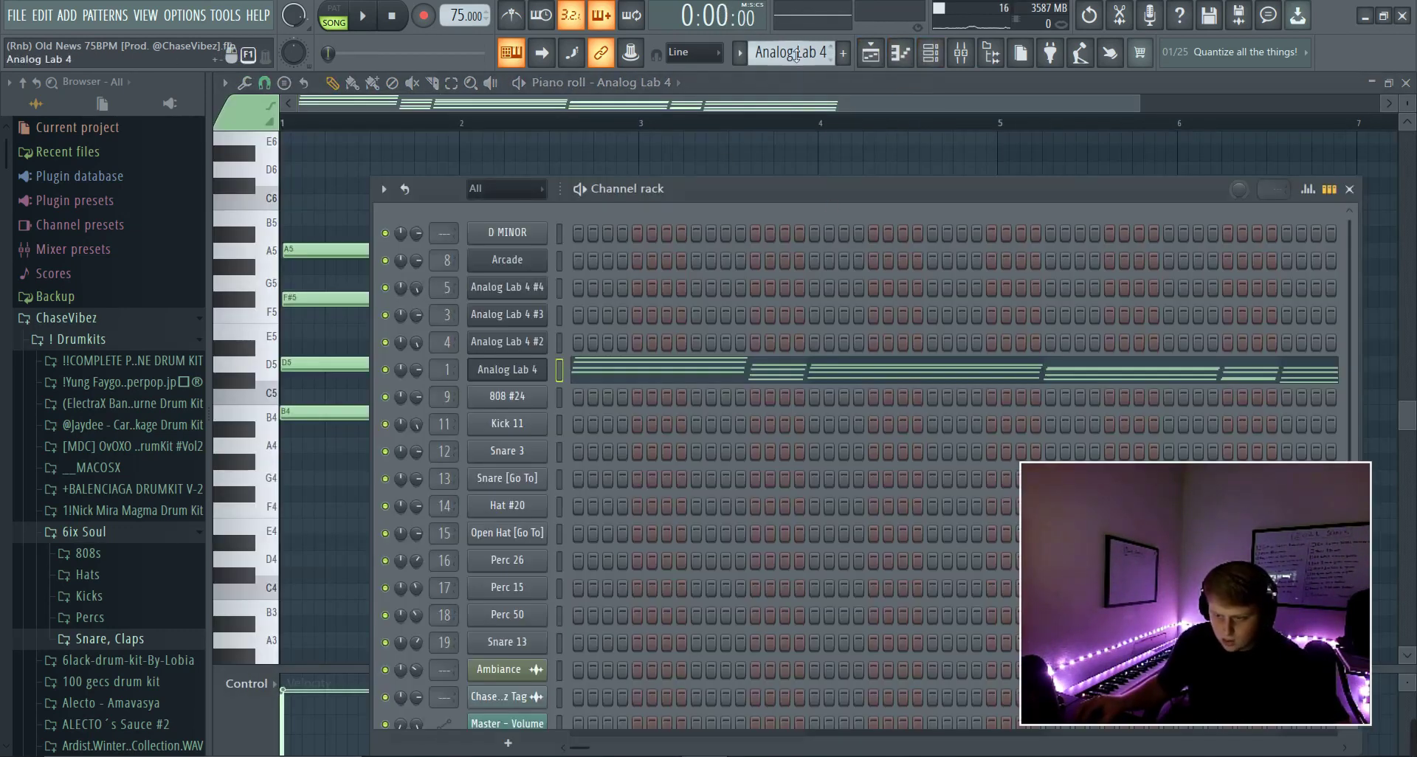
{"action": "scroll", "coordinate": [797, 56], "scroll_direction": "up", "scroll_amount": 1}
{"action": "scroll", "coordinate": [796, 56], "scroll_direction": "down", "scroll_amount": 4}
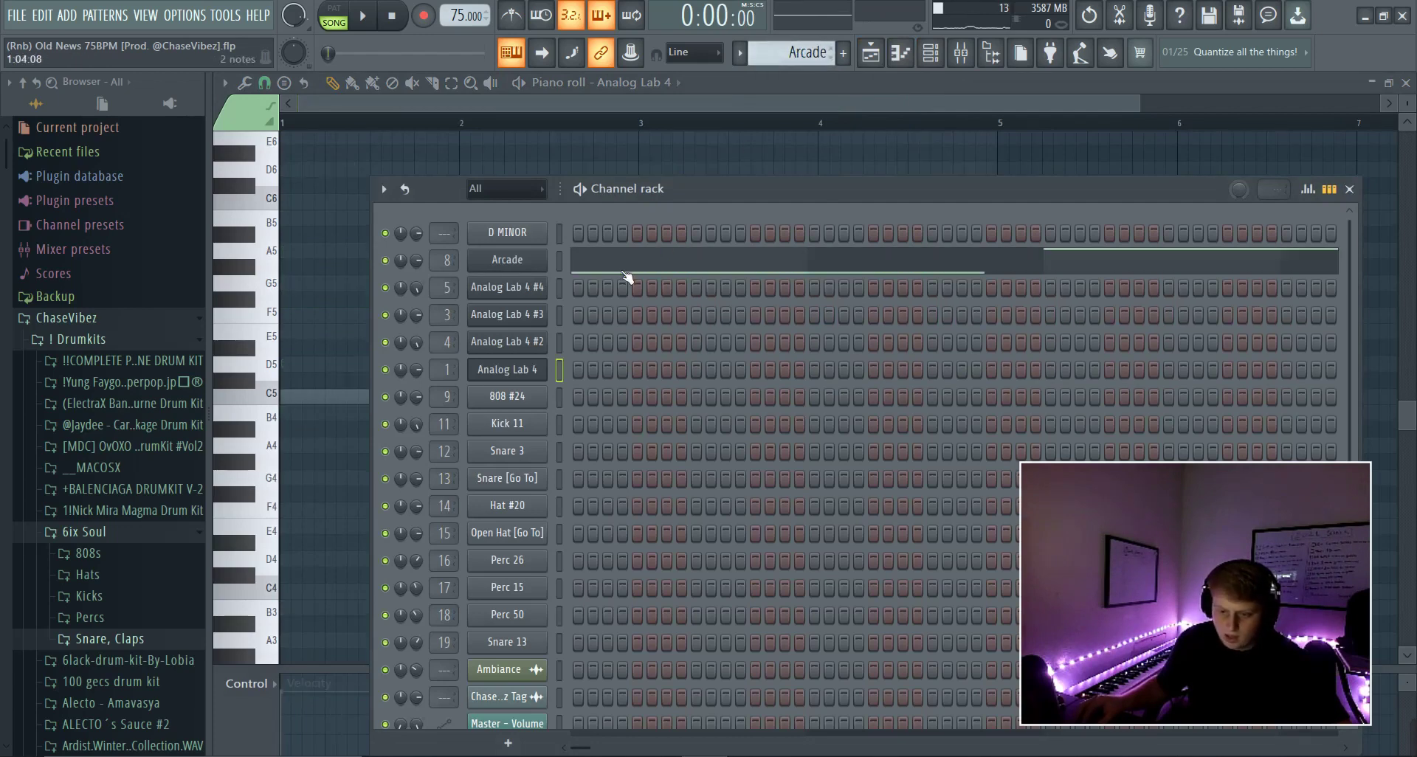
{"action": "scroll", "coordinate": [789, 55], "scroll_direction": "up", "scroll_amount": 4}
{"action": "scroll", "coordinate": [790, 54], "scroll_direction": "down", "scroll_amount": 3}
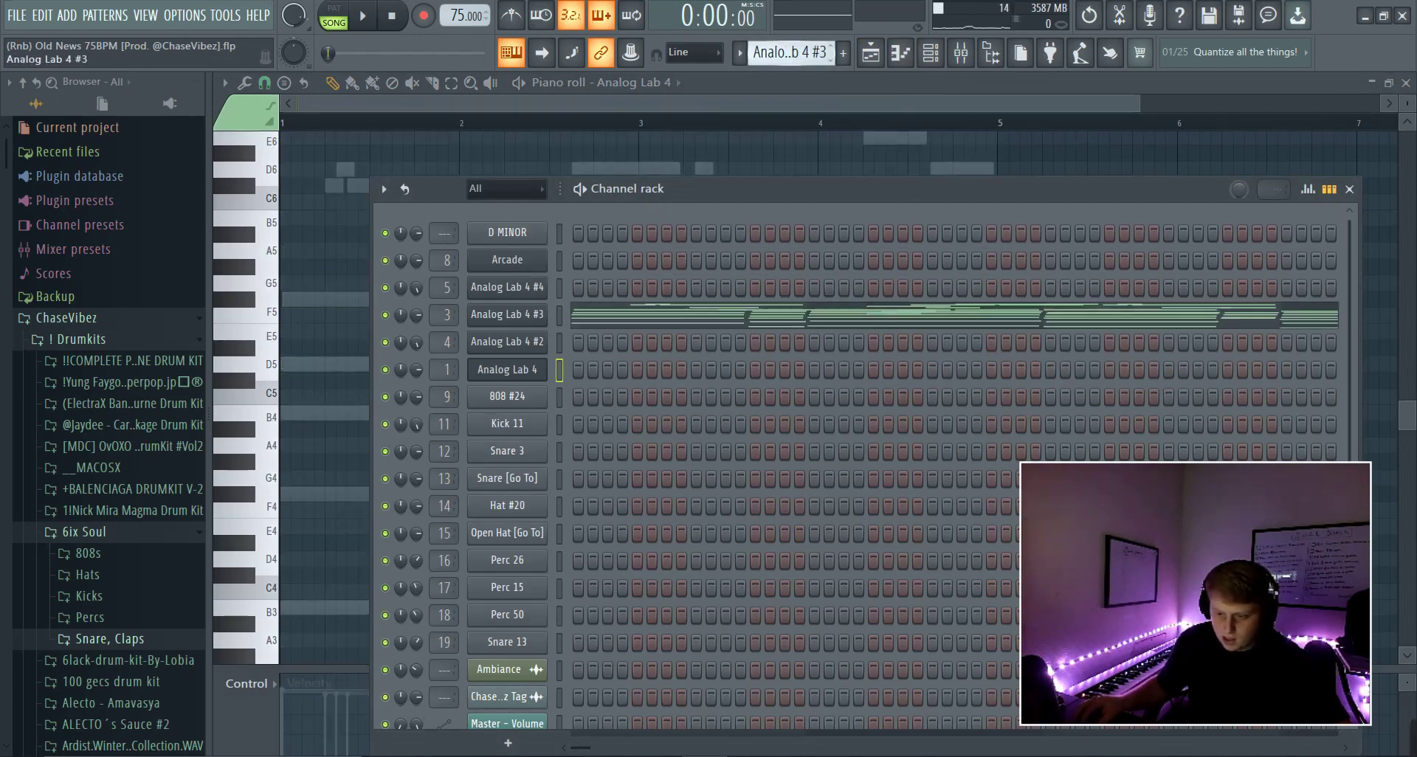
{"action": "scroll", "coordinate": [790, 55], "scroll_direction": "up", "scroll_amount": 2}
{"action": "scroll", "coordinate": [790, 55], "scroll_direction": "down", "scroll_amount": 3}
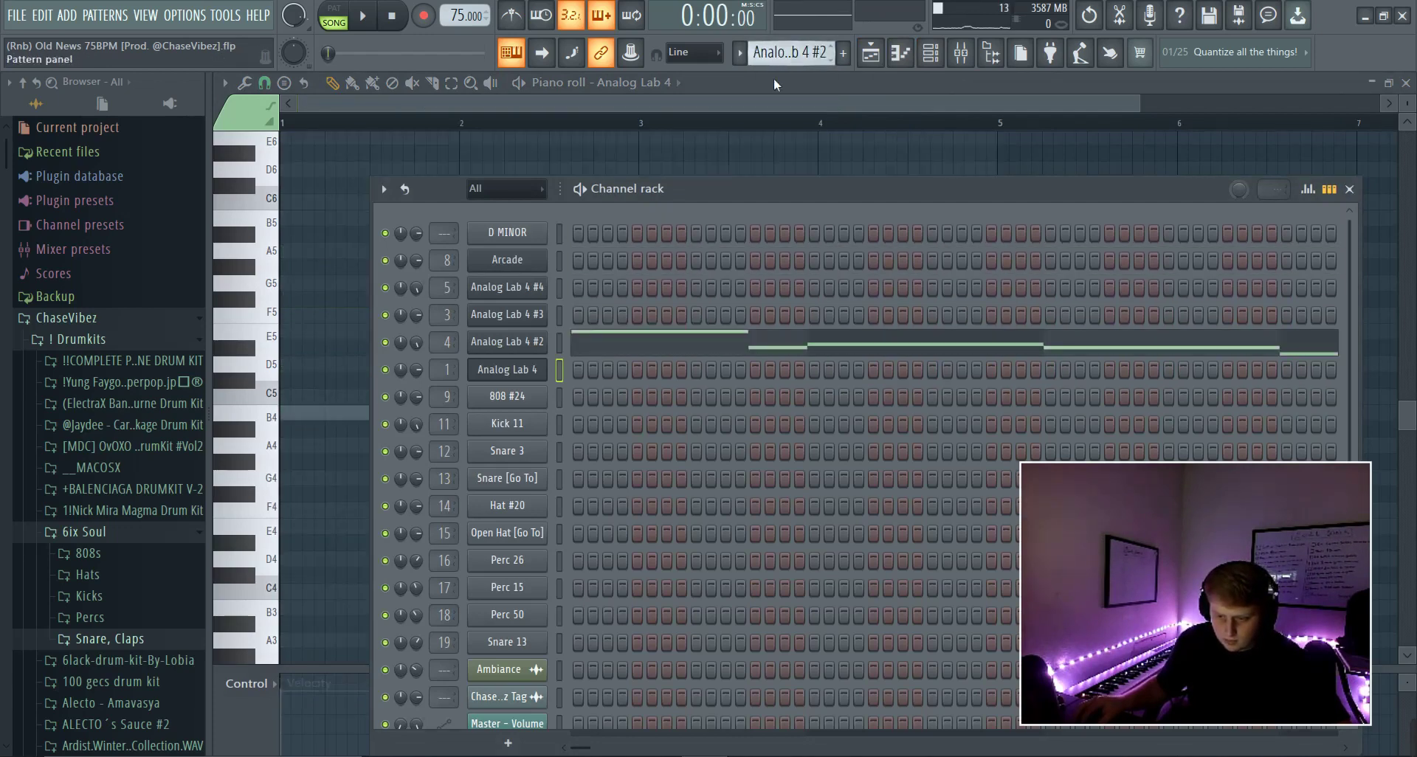
{"action": "left_click", "coordinate": [530, 348]}
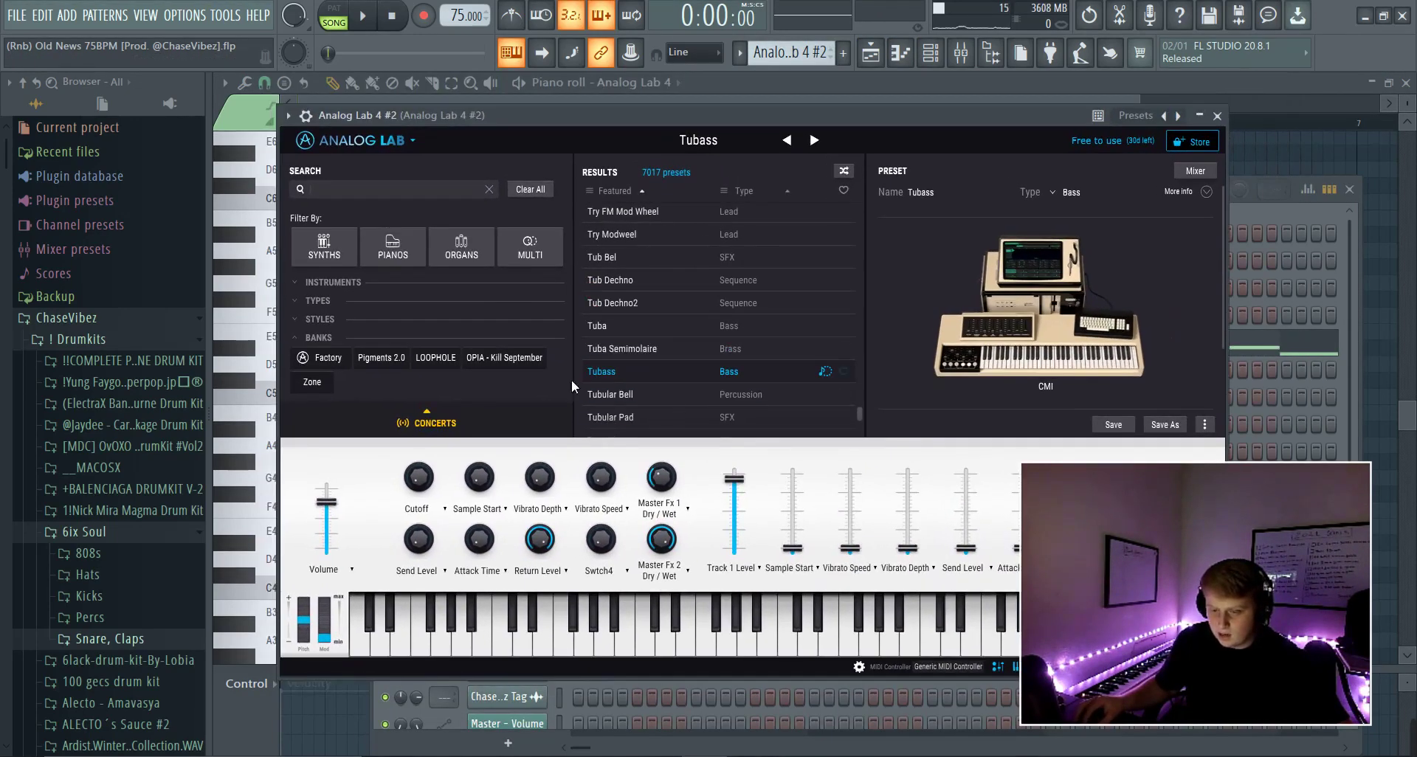
{"action": "left_click", "coordinate": [435, 359]}
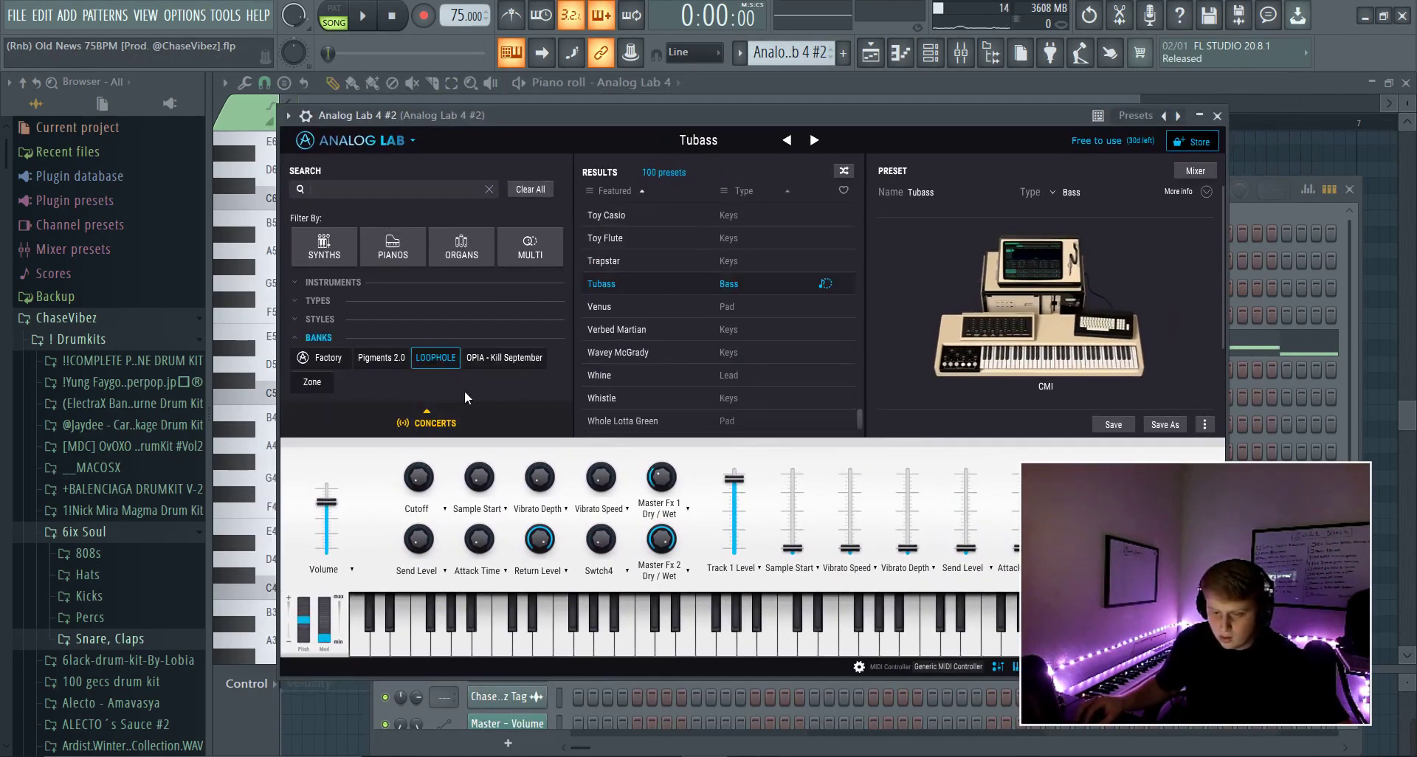
Open the Analog Lab 4 #2 pattern's bass notes in the piano roll and play them back
{"action": "left_click", "coordinate": [931, 54]}
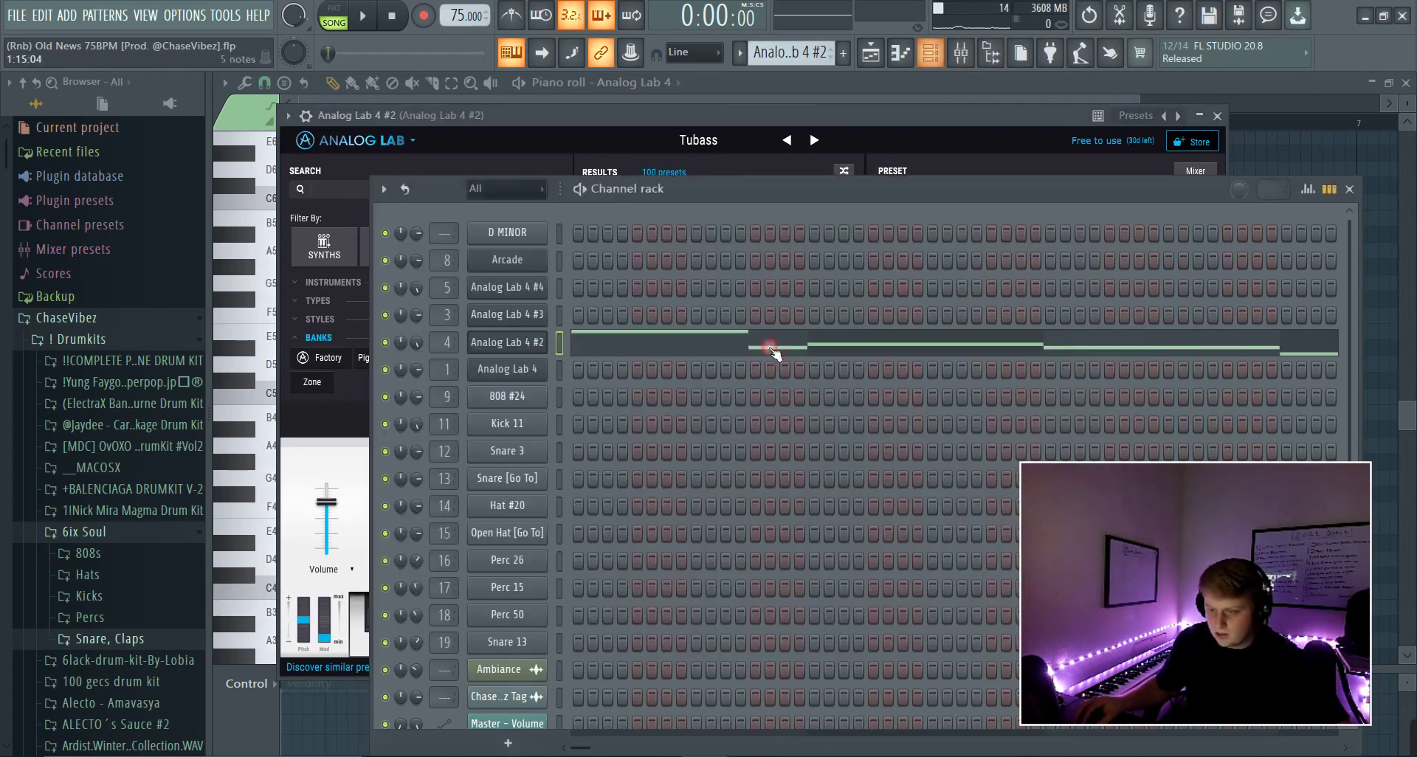
{"action": "left_click", "coordinate": [767, 350]}
{"action": "key", "text": "space"}
{"action": "scroll", "coordinate": [1123, 285], "scroll_direction": "down", "scroll_amount": 3}
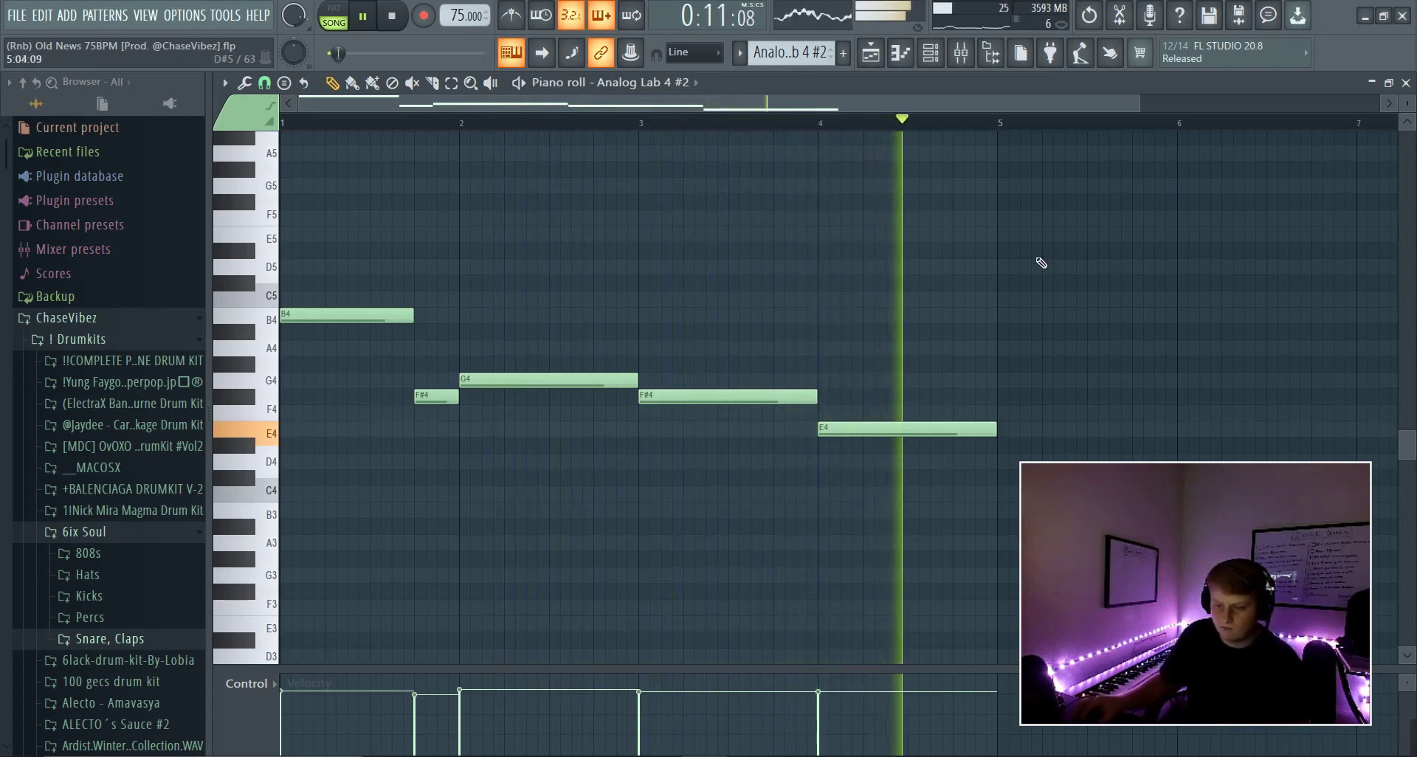
{"action": "key", "text": "space"}
Check the Analog Lab 4 #2 track's effect slots in the mixer
{"action": "left_click", "coordinate": [961, 59]}
{"action": "left_click", "coordinate": [521, 413]}
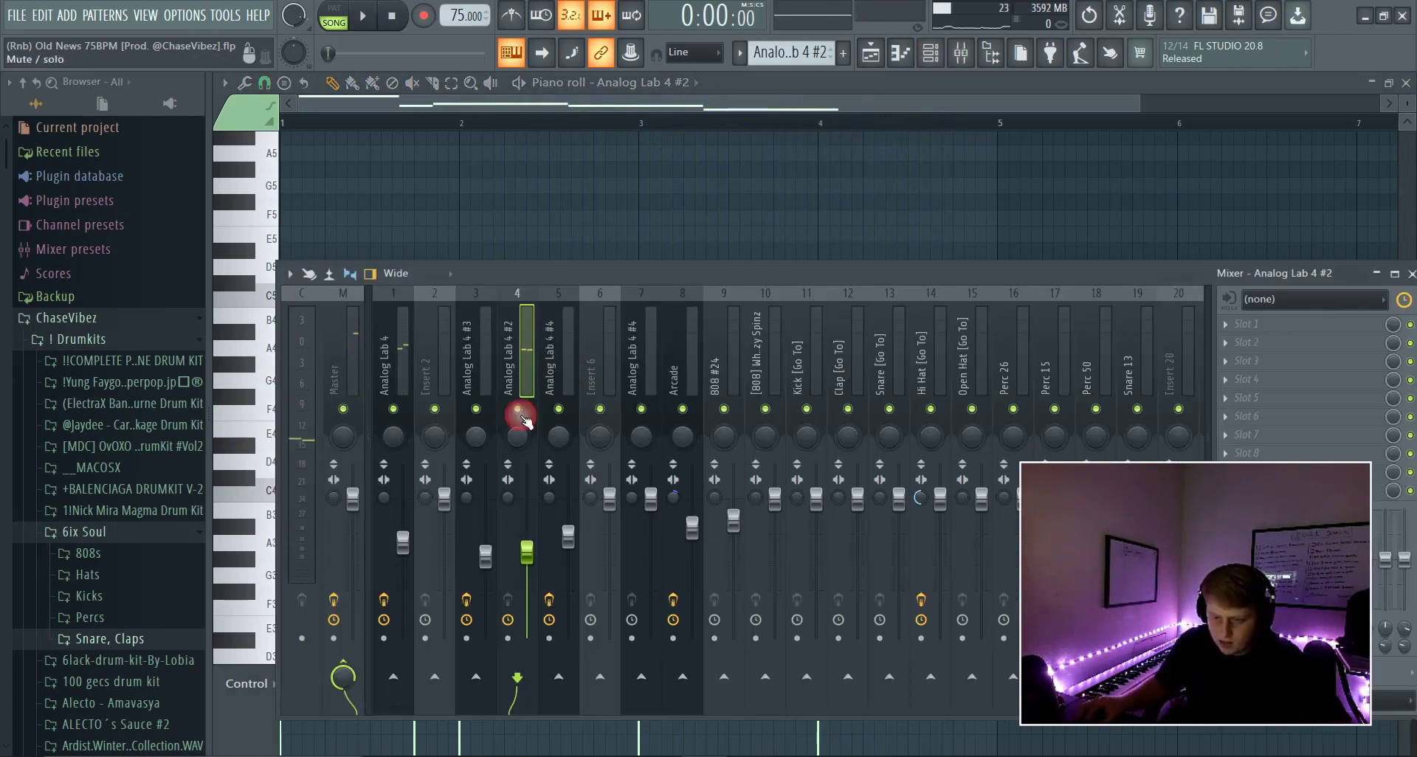
{"action": "left_click", "coordinate": [960, 55]}
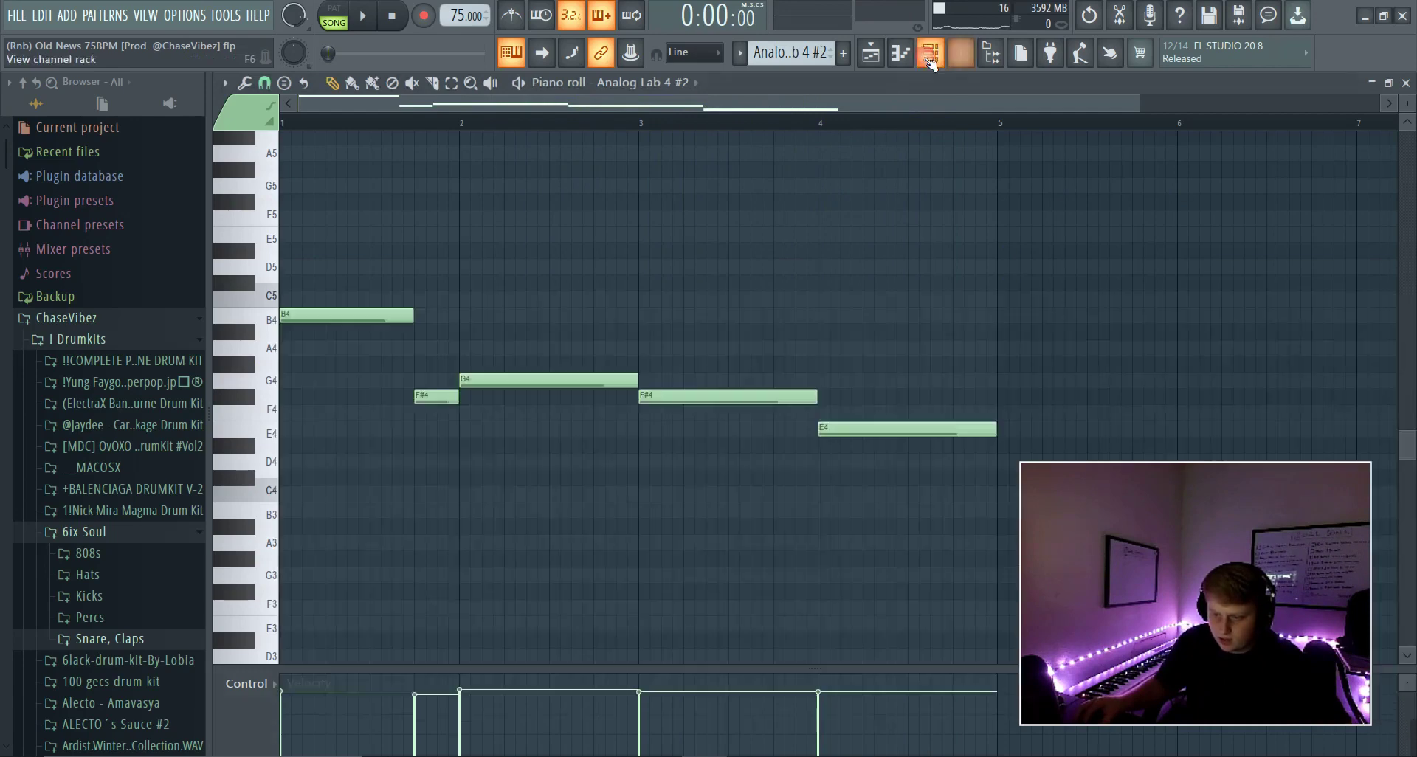
Switch to the Analog Lab 4 #3 pattern and open its notes in the piano roll
{"action": "left_click", "coordinate": [931, 55]}
{"action": "scroll", "coordinate": [793, 53], "scroll_direction": "down", "scroll_amount": 3}
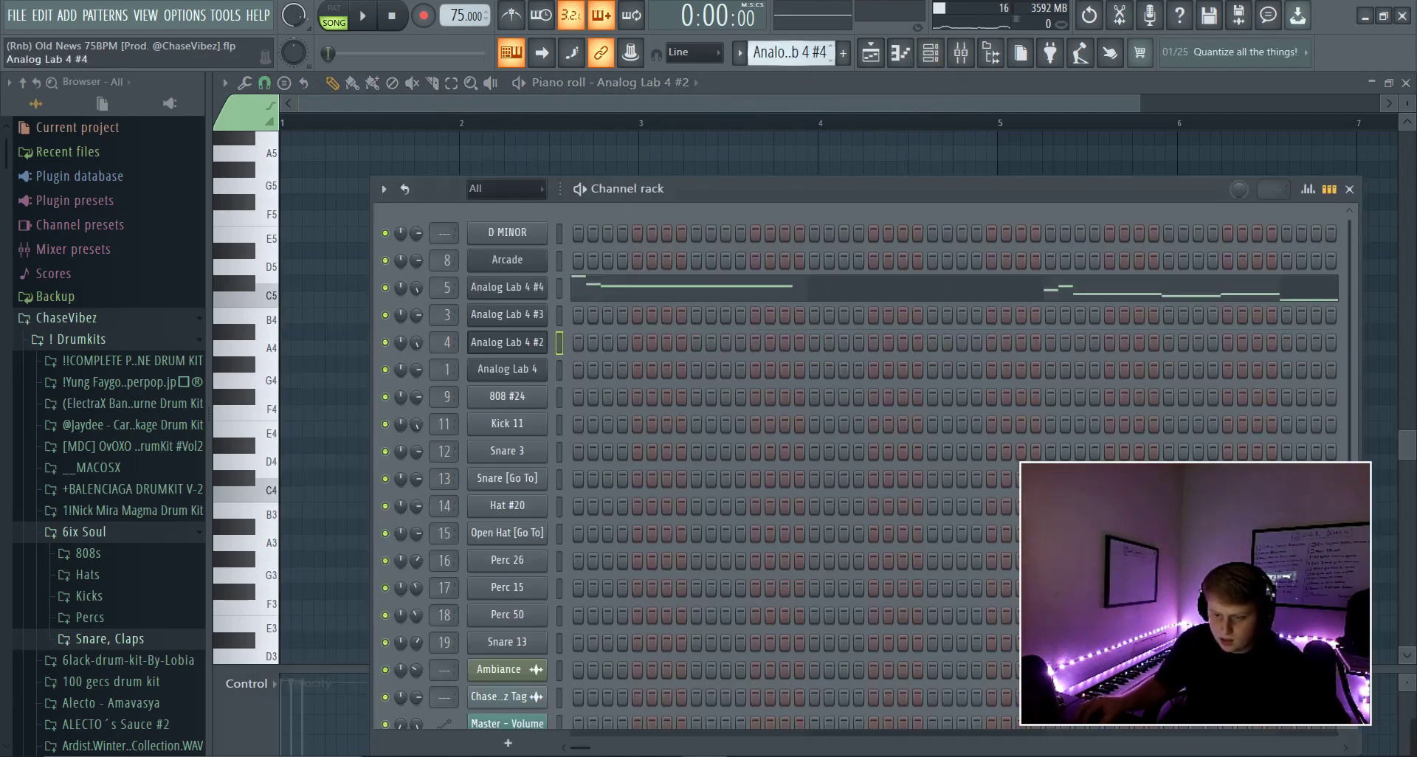
{"action": "left_click", "coordinate": [731, 315]}
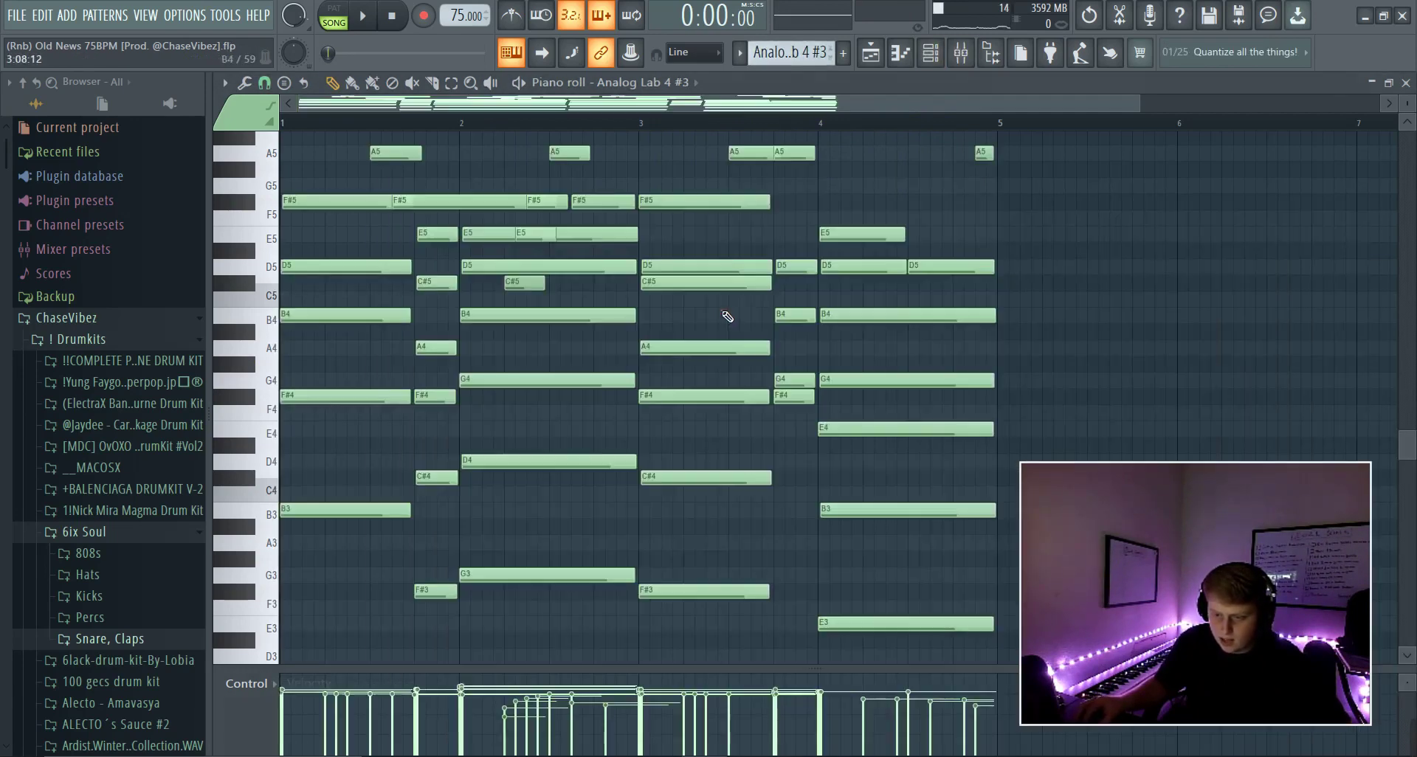
Inspect the preset of the Analog Lab 4 #3 instrument and play back its notes in the piano roll
{"action": "left_click", "coordinate": [932, 54]}
{"action": "left_click", "coordinate": [521, 316]}
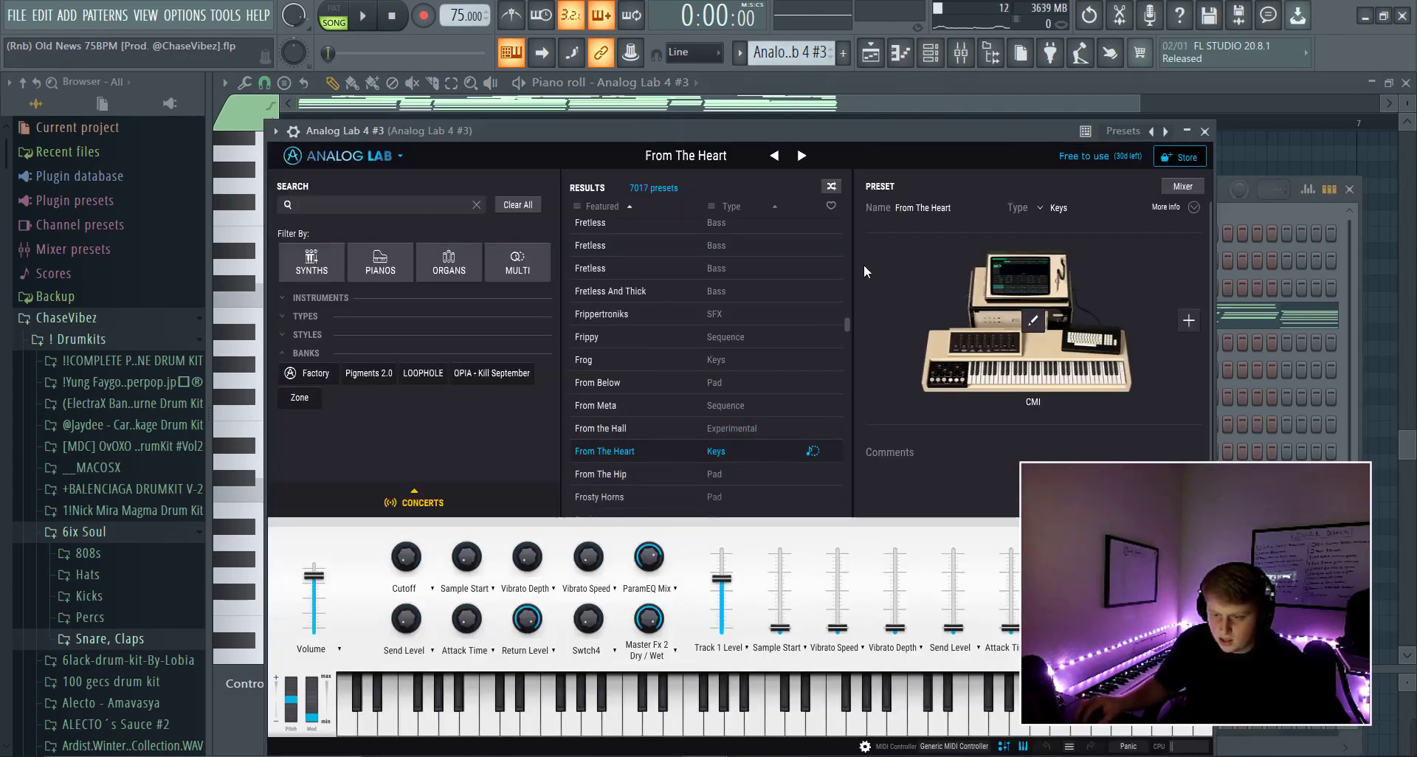
{"action": "left_click", "coordinate": [900, 53]}
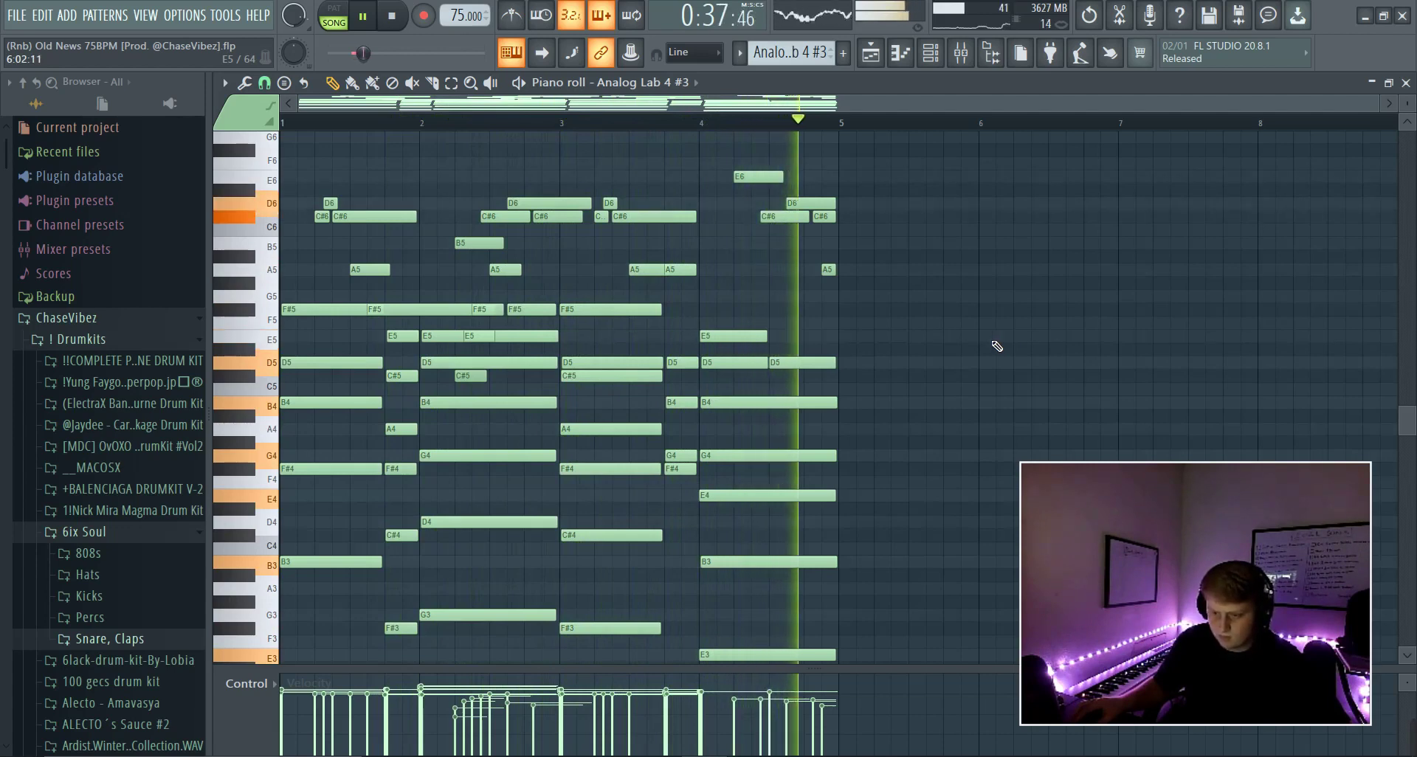
{"action": "key", "text": "space"}
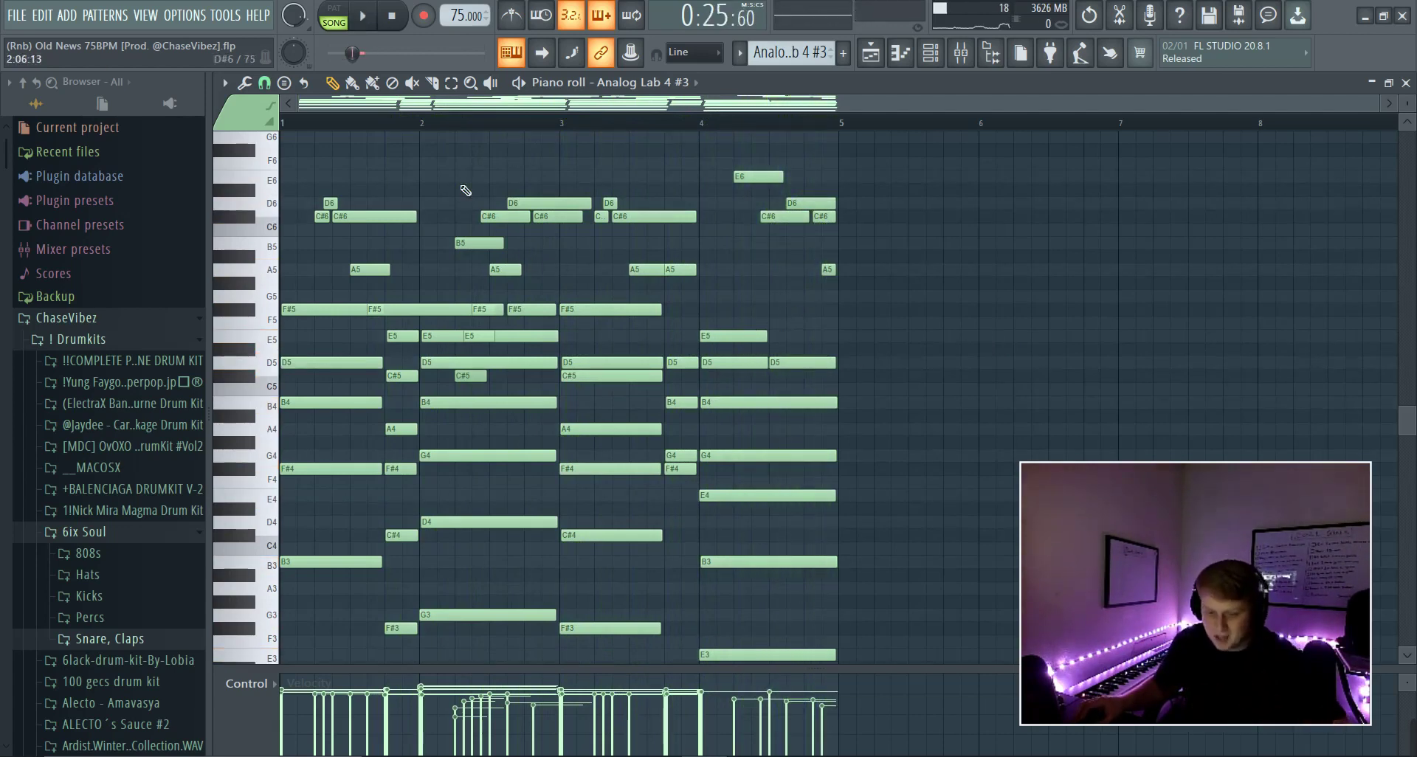
Select the B3 and F#4 notes of the first chord and shift them up one octave and back down
{"action": "scroll", "coordinate": [402, 124], "scroll_direction": "up", "scroll_amount": 3}
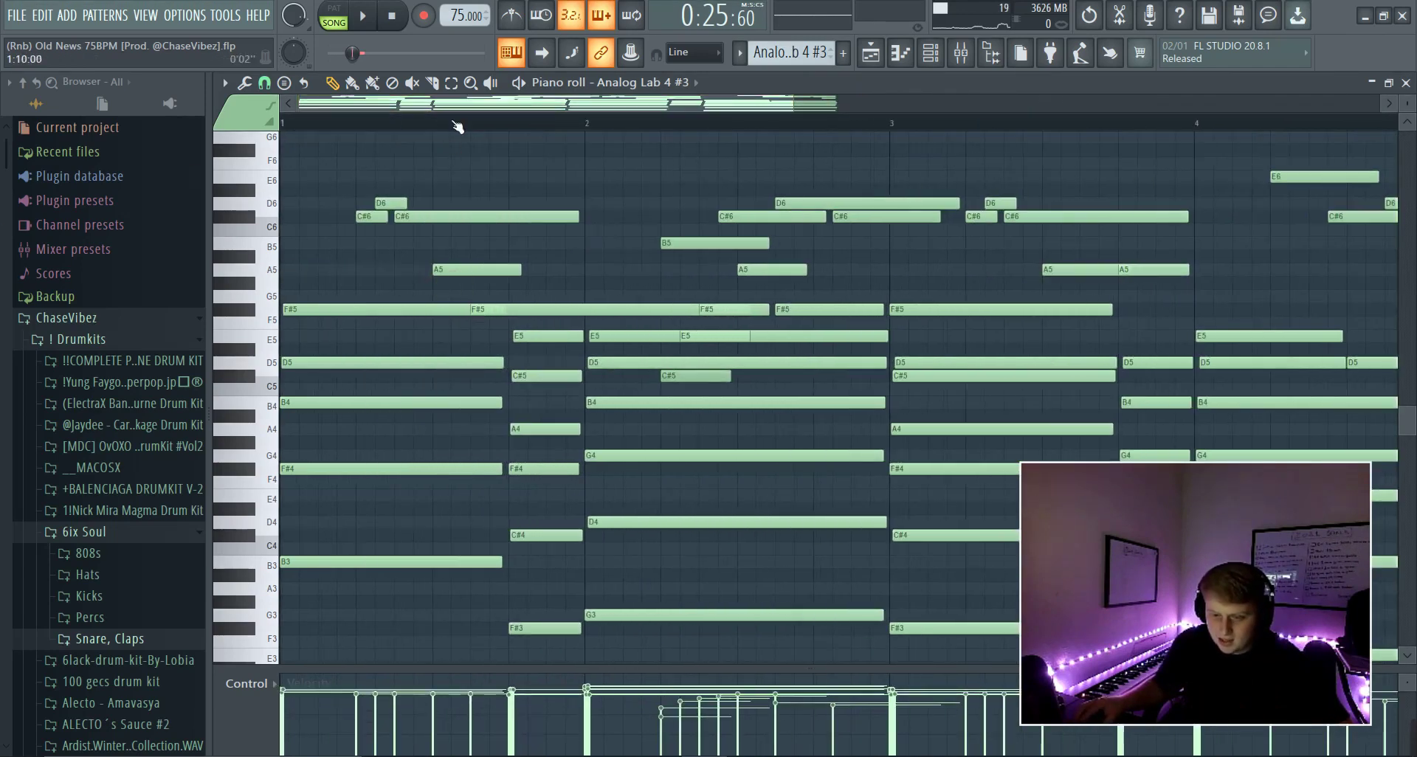
{"action": "scroll", "coordinate": [458, 124], "scroll_direction": "down", "scroll_amount": 2}
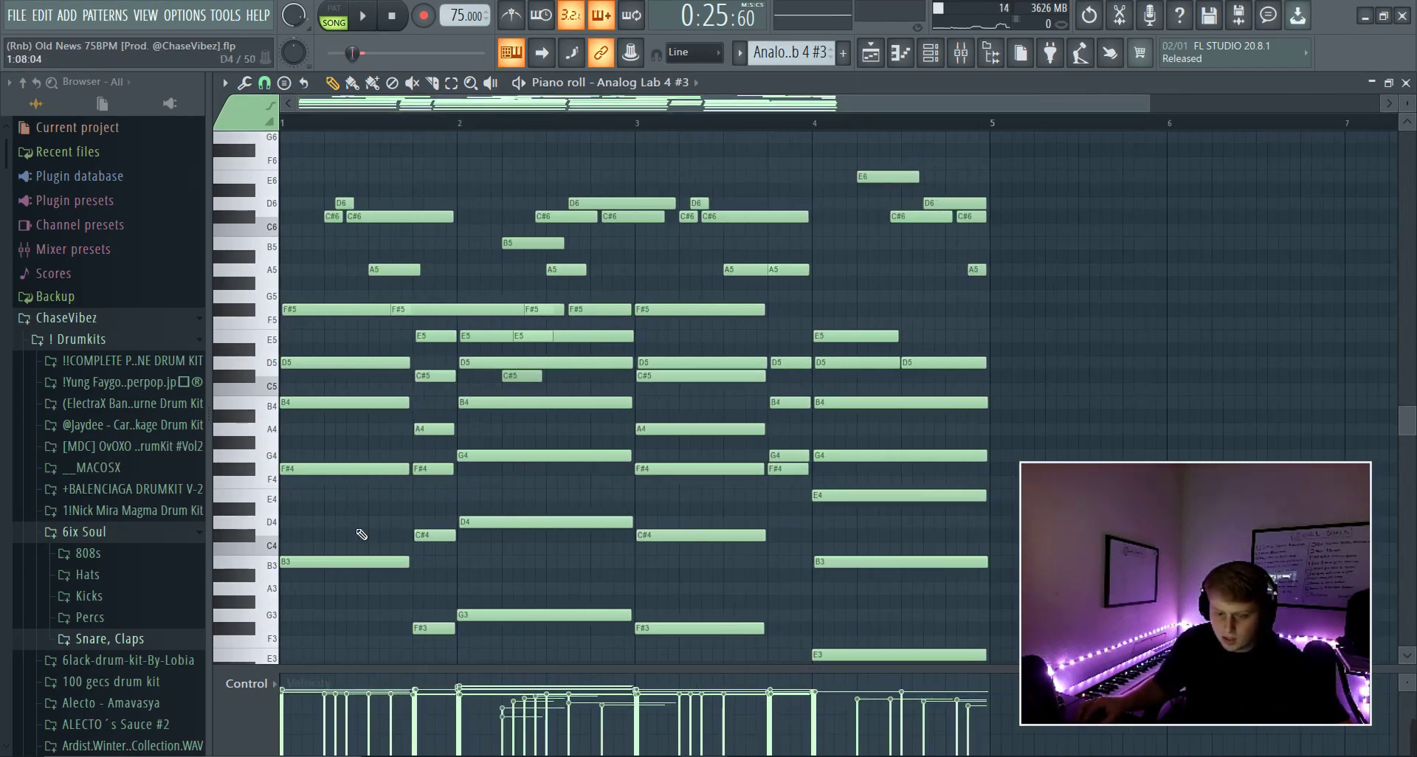
{"action": "left_click_drag", "start_coordinate": [342, 644], "coordinate": [307, 437]}
{"action": "key", "text": "ctrl+Up"}
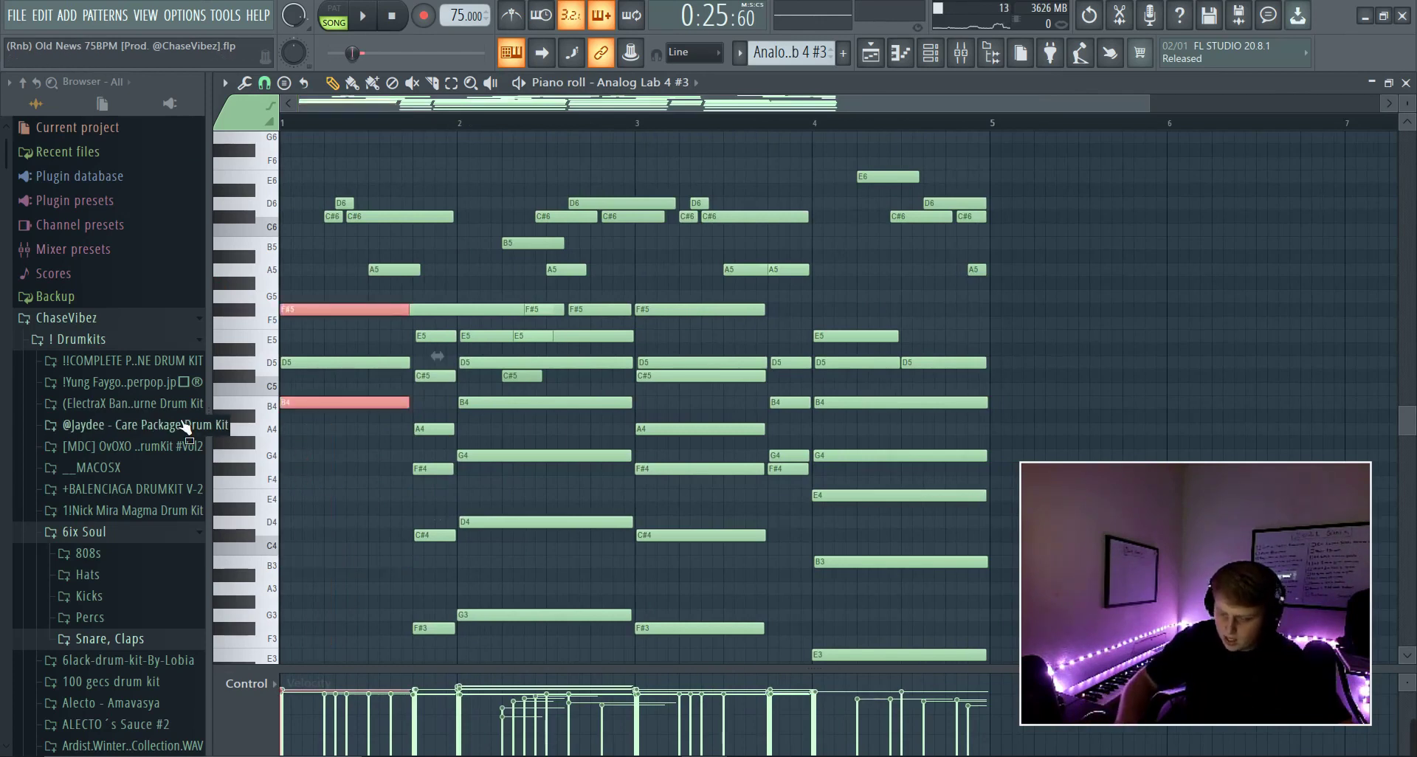
{"action": "key", "text": "ctrl+Down"}
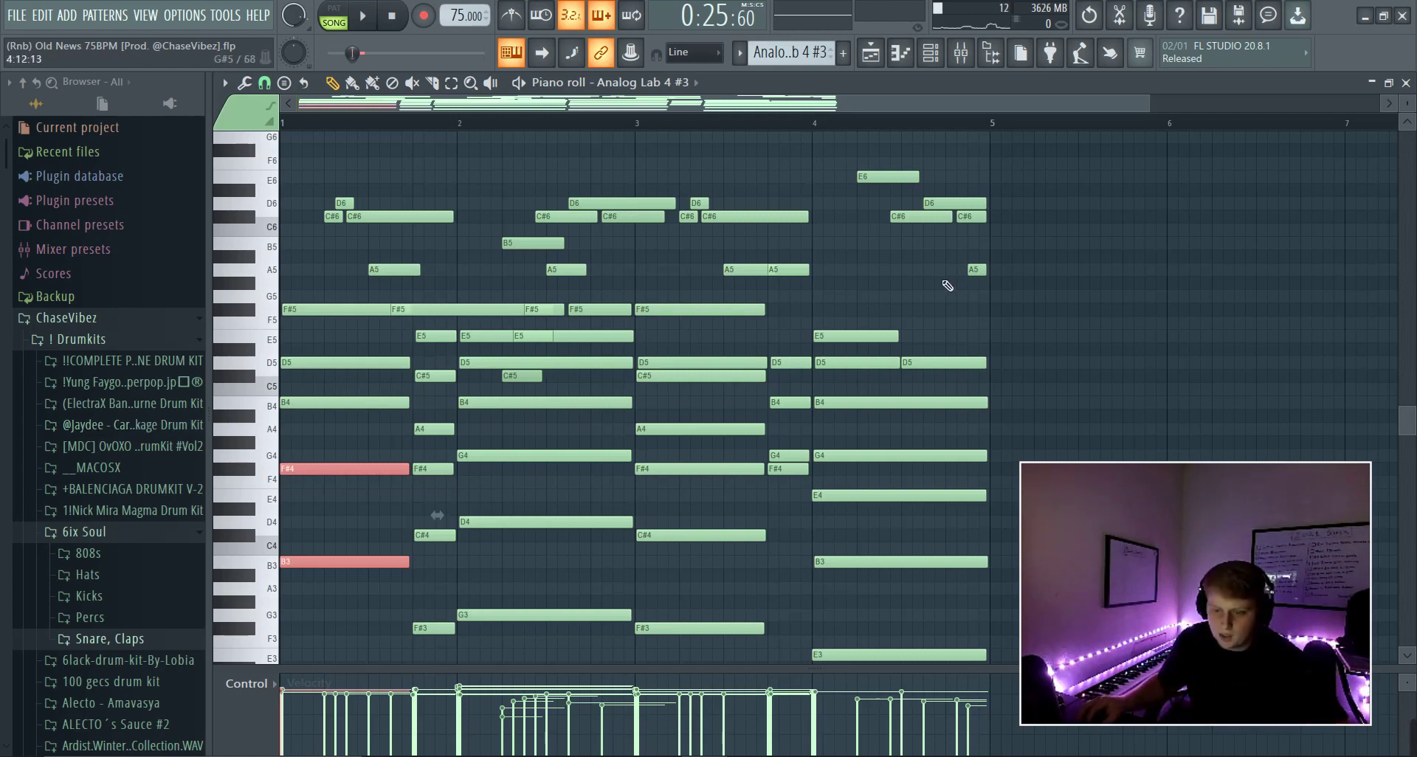
Select the melody notes above the chords in the first half of the Analog Lab 4 #3 pattern, then clear the selection
{"action": "left_click_drag", "start_coordinate": [1043, 317], "coordinate": [281, 159], "text": "ctrl"}
{"action": "left_click_drag", "start_coordinate": [639, 301], "coordinate": [276, 192], "text": "ctrl"}
{"action": "key", "text": "space"}
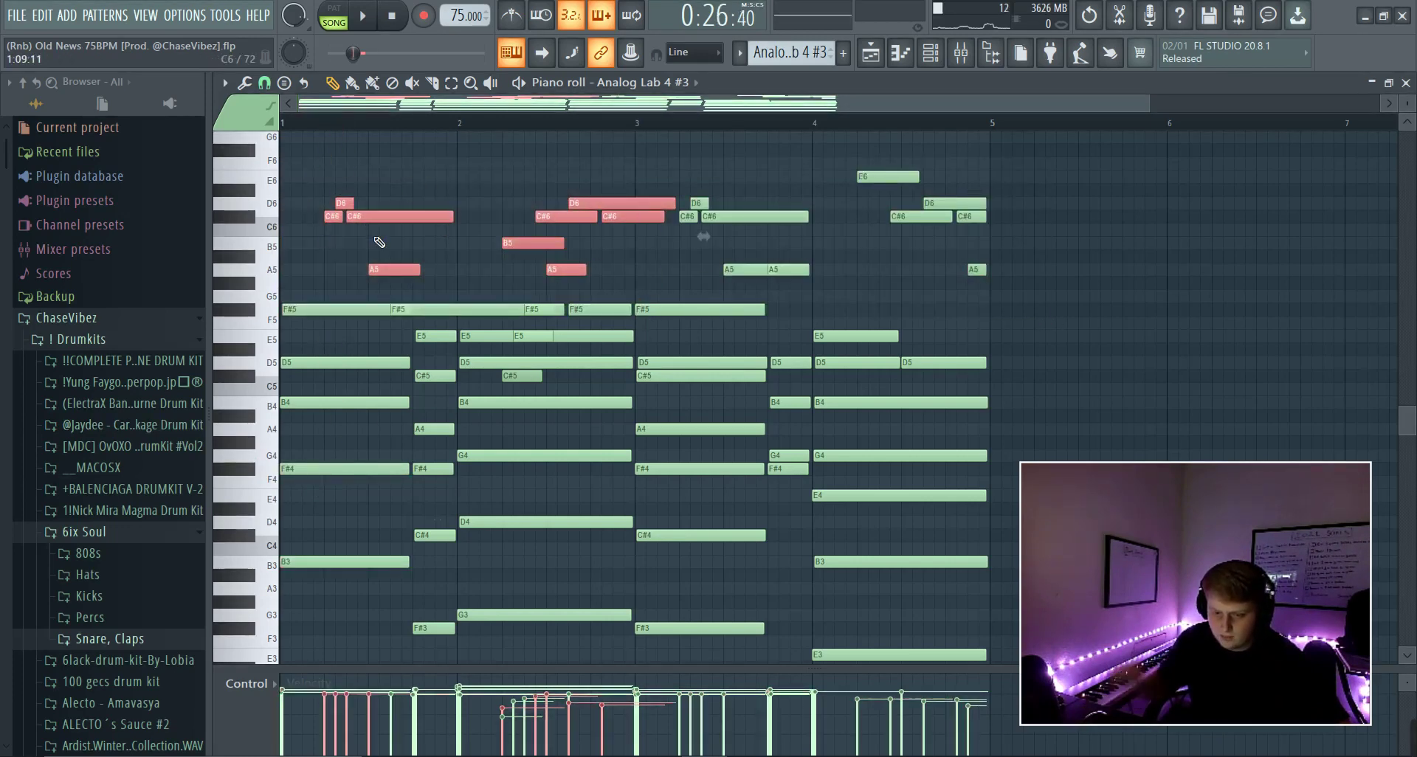
{"action": "key", "text": "space"}
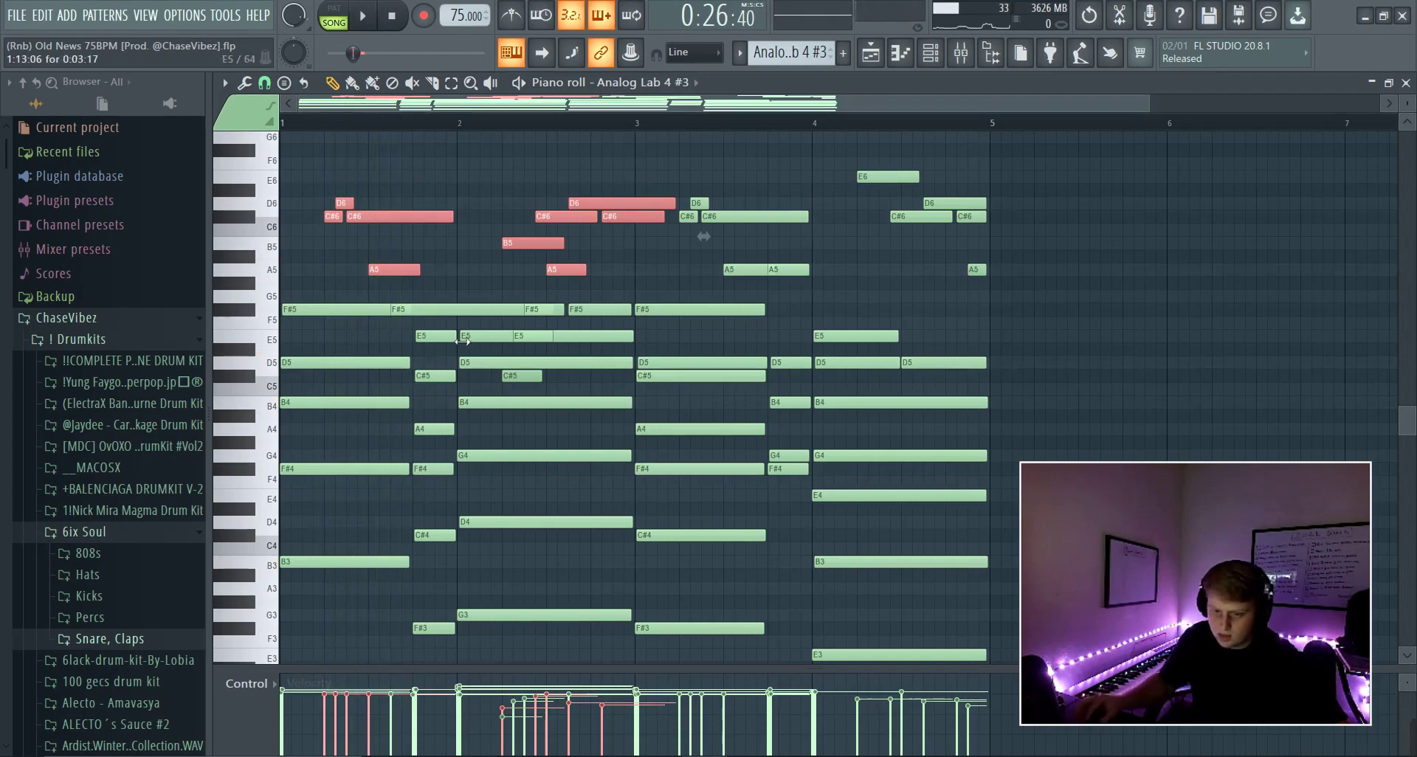
{"action": "left_click", "coordinate": [433, 322]}
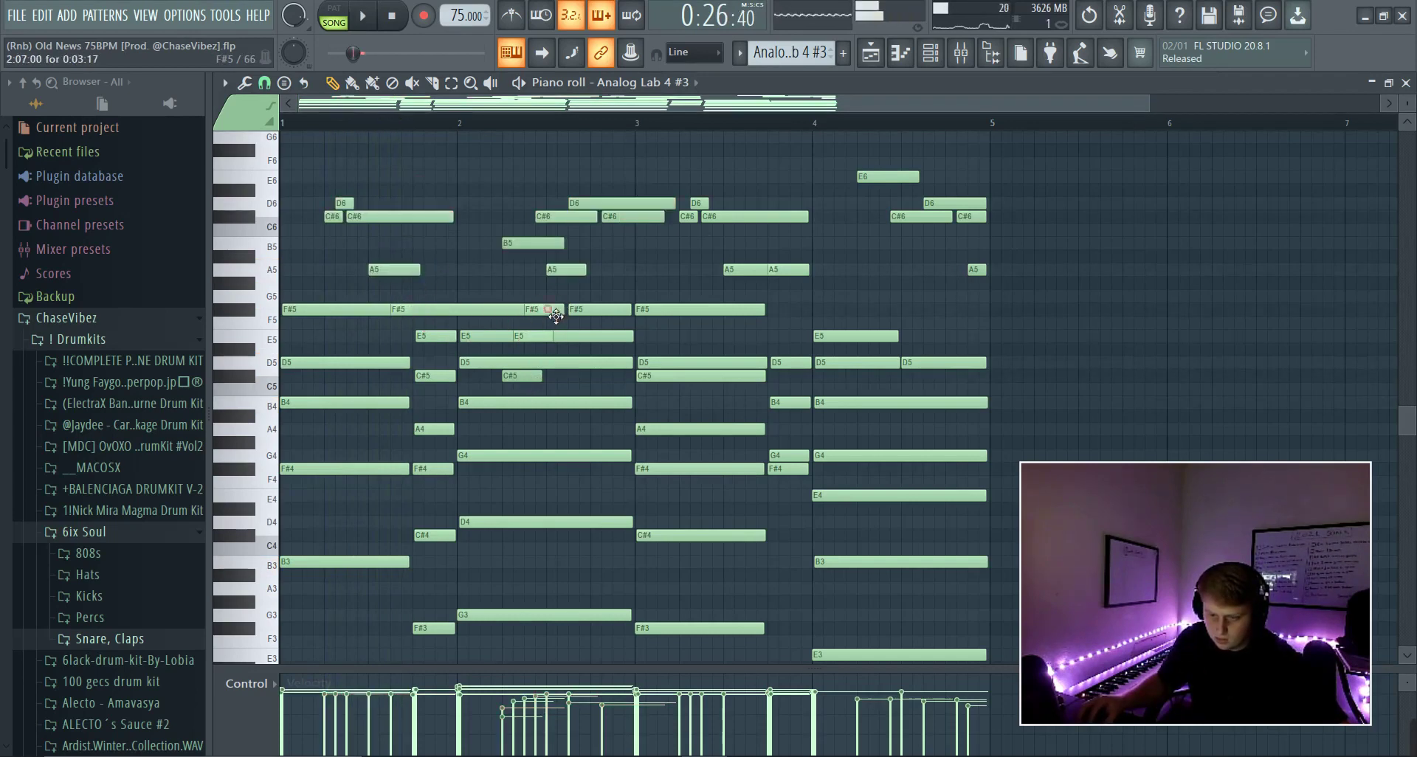
Play back the Analog Lab 4 #3 pattern and view all of its notes in the piano roll
{"action": "key", "text": "space"}
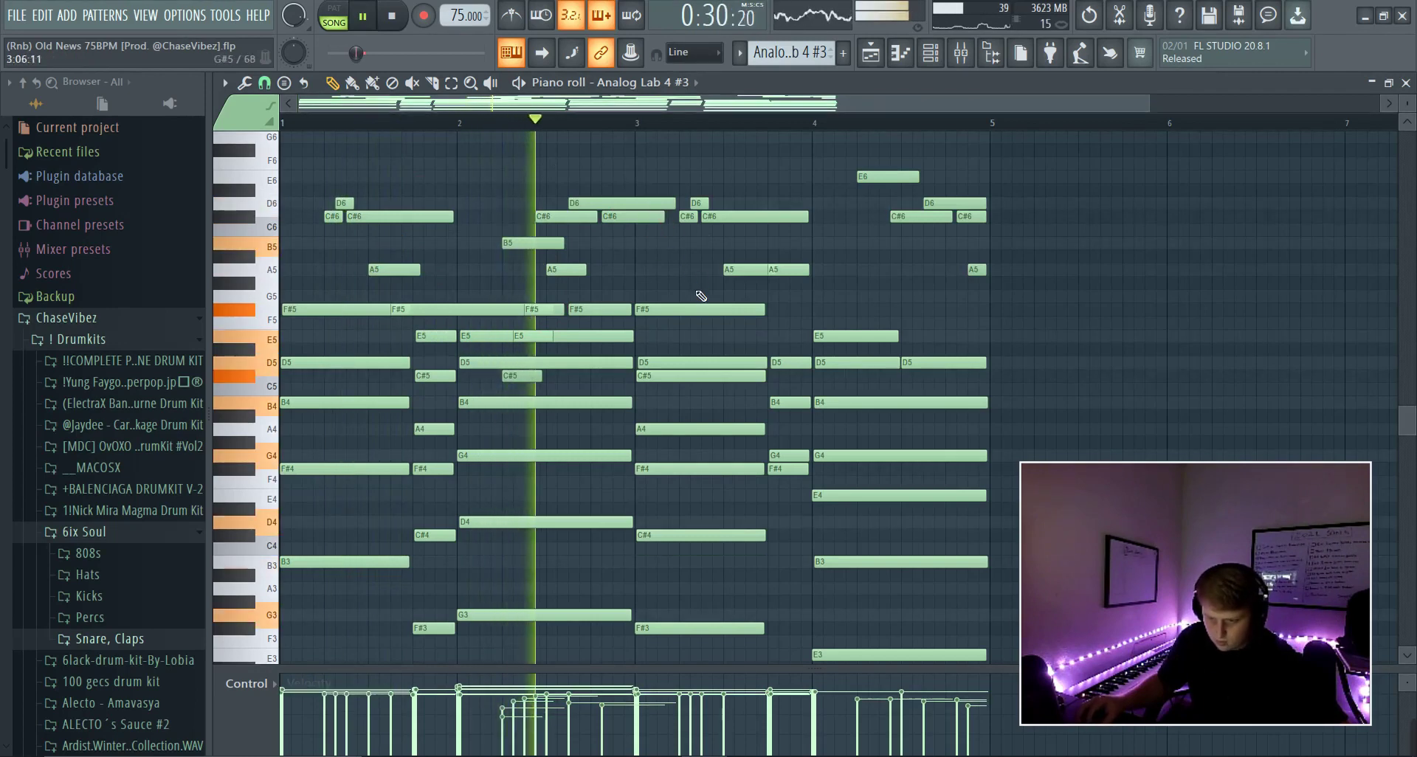
{"action": "key", "text": "space"}
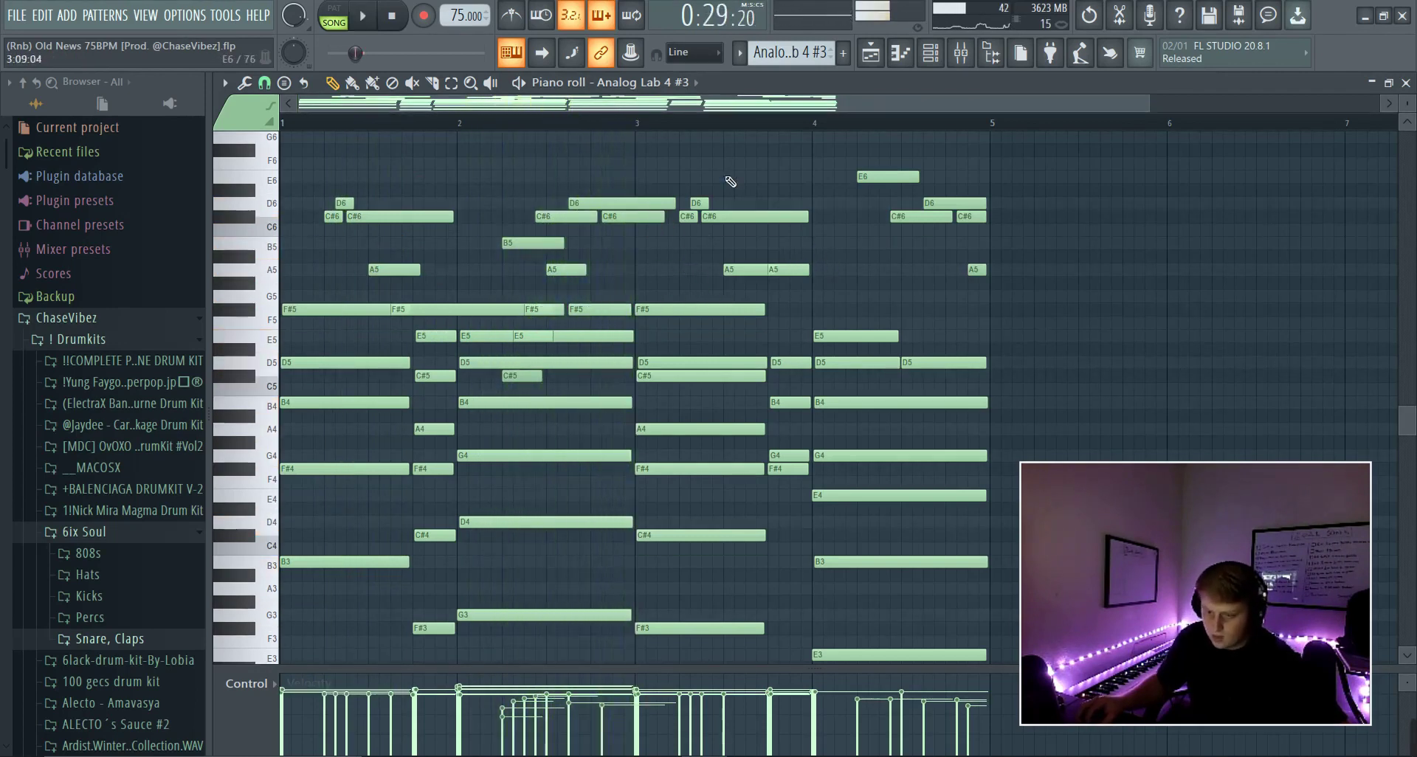
{"action": "scroll", "coordinate": [705, 127], "scroll_direction": "down", "scroll_amount": 1}
{"action": "scroll", "coordinate": [704, 127], "scroll_direction": "down", "scroll_amount": 1}
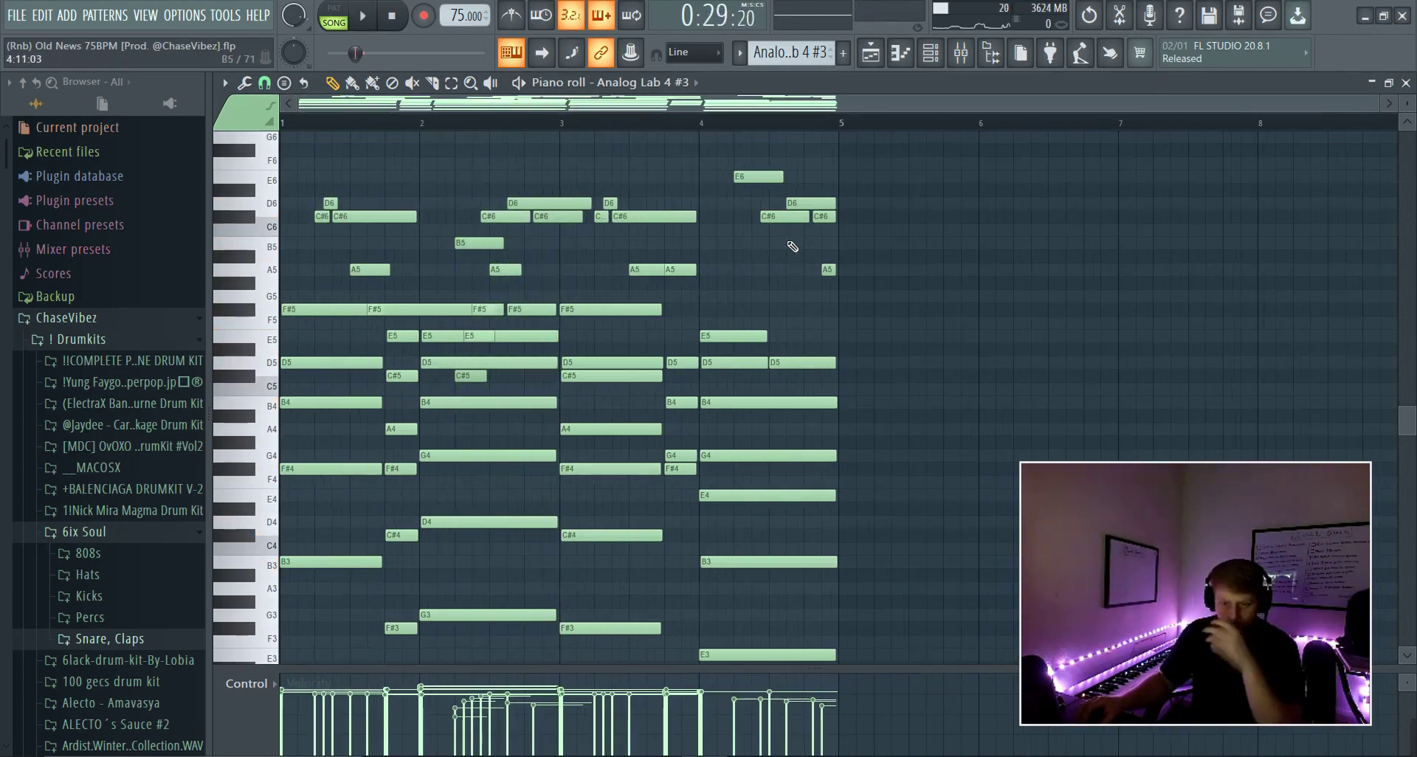
Inspect the RC-20 Retro Color and Fruity parametric EQ 2 settings on the Analog Lab 4 #3 mixer track
{"action": "left_click", "coordinate": [960, 55]}
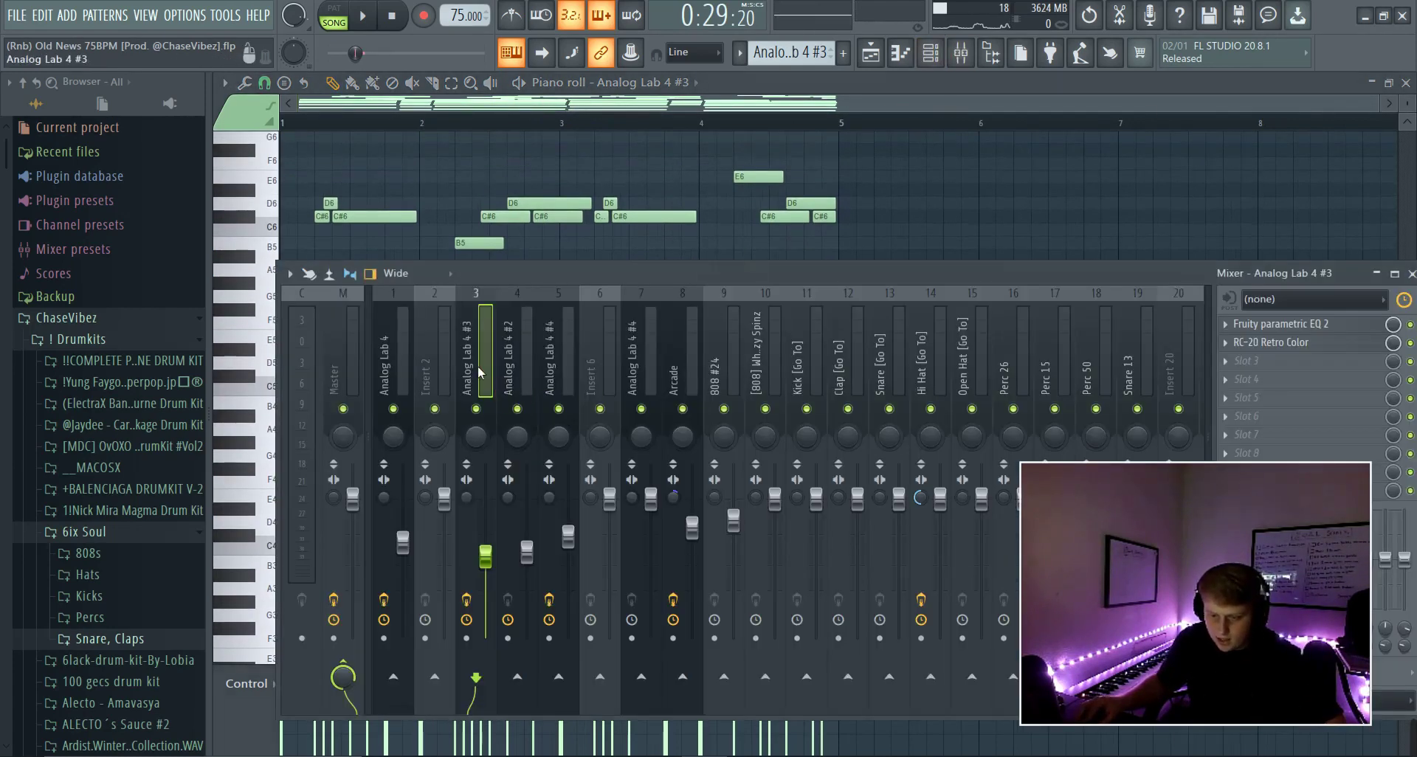
{"action": "left_click", "coordinate": [1310, 345]}
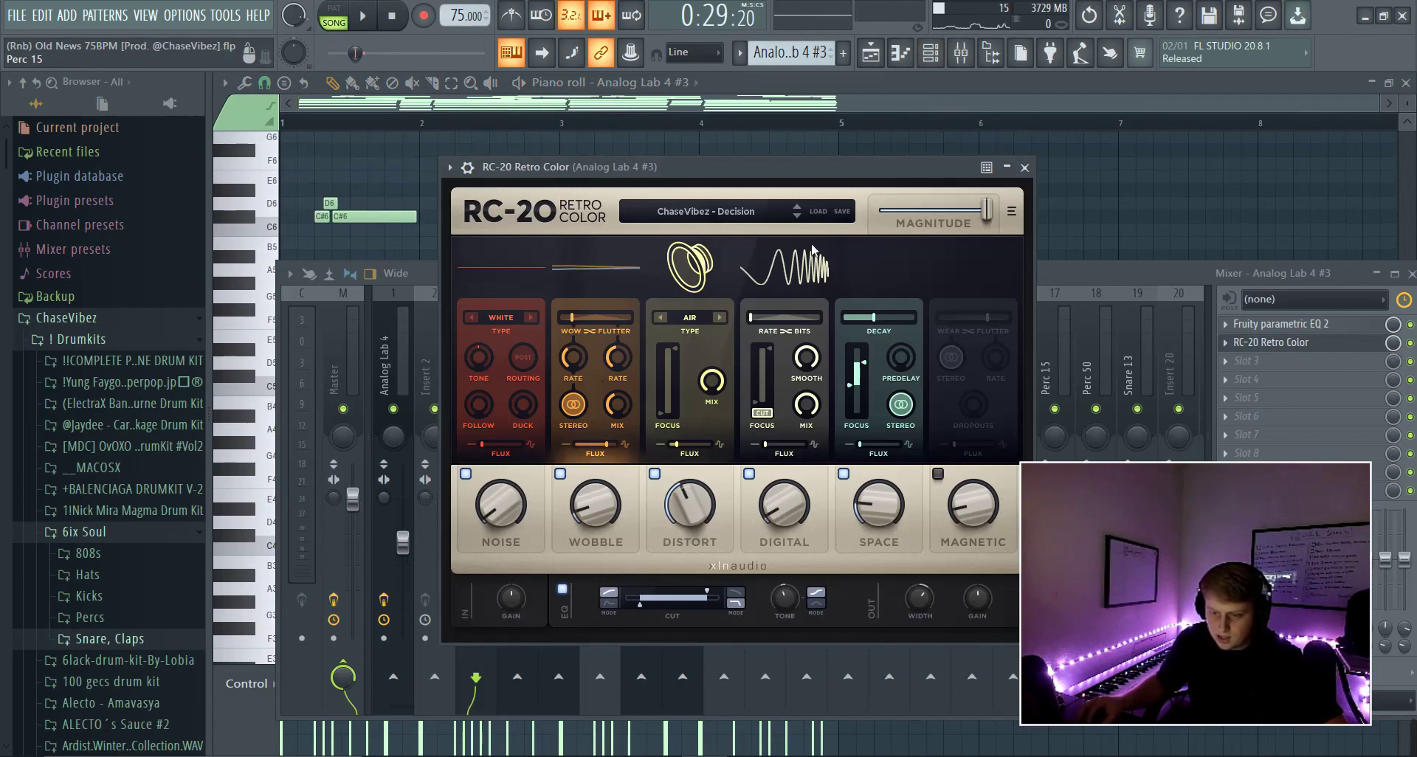
{"action": "left_click_drag", "start_coordinate": [747, 177], "coordinate": [740, 171]}
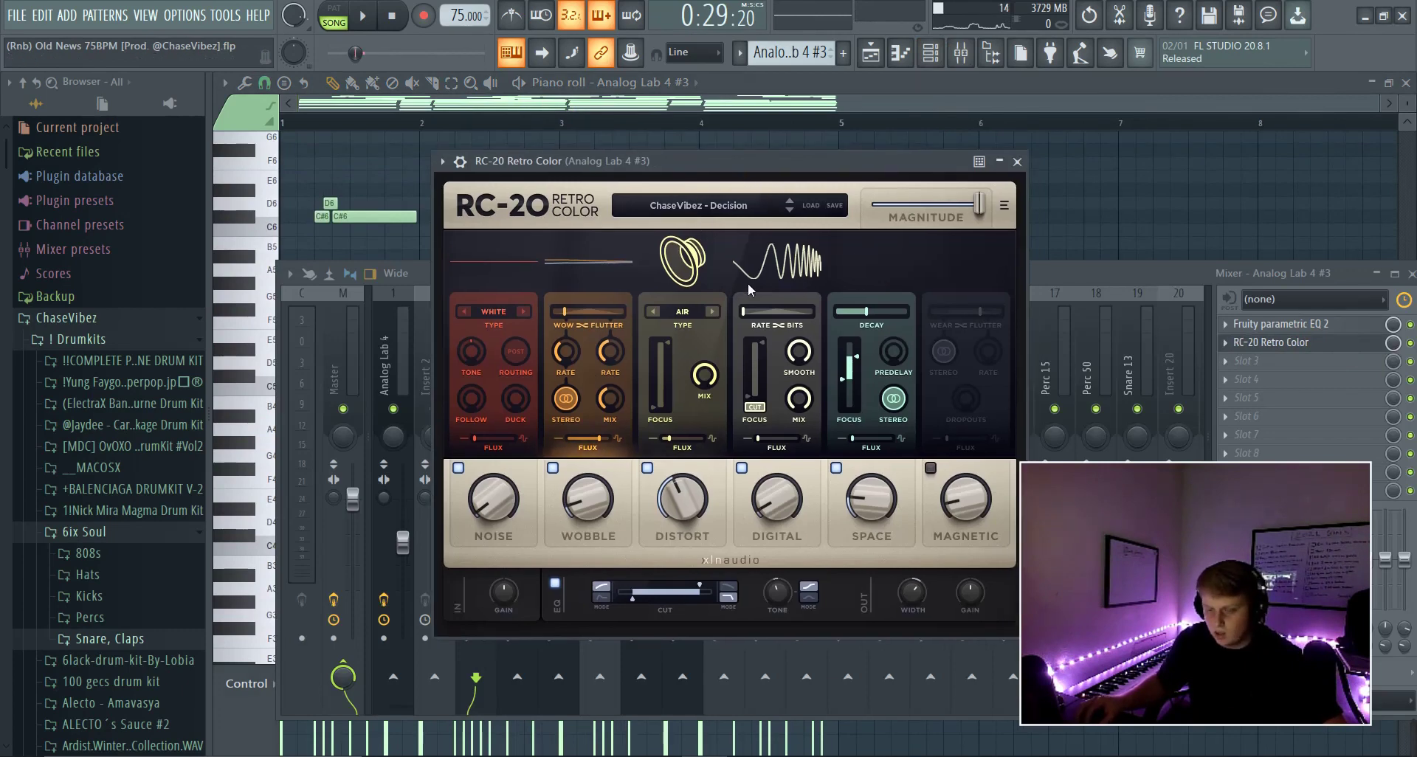
{"action": "left_click", "coordinate": [1017, 162]}
{"action": "left_click", "coordinate": [846, 279]}
{"action": "left_click", "coordinate": [1290, 325]}
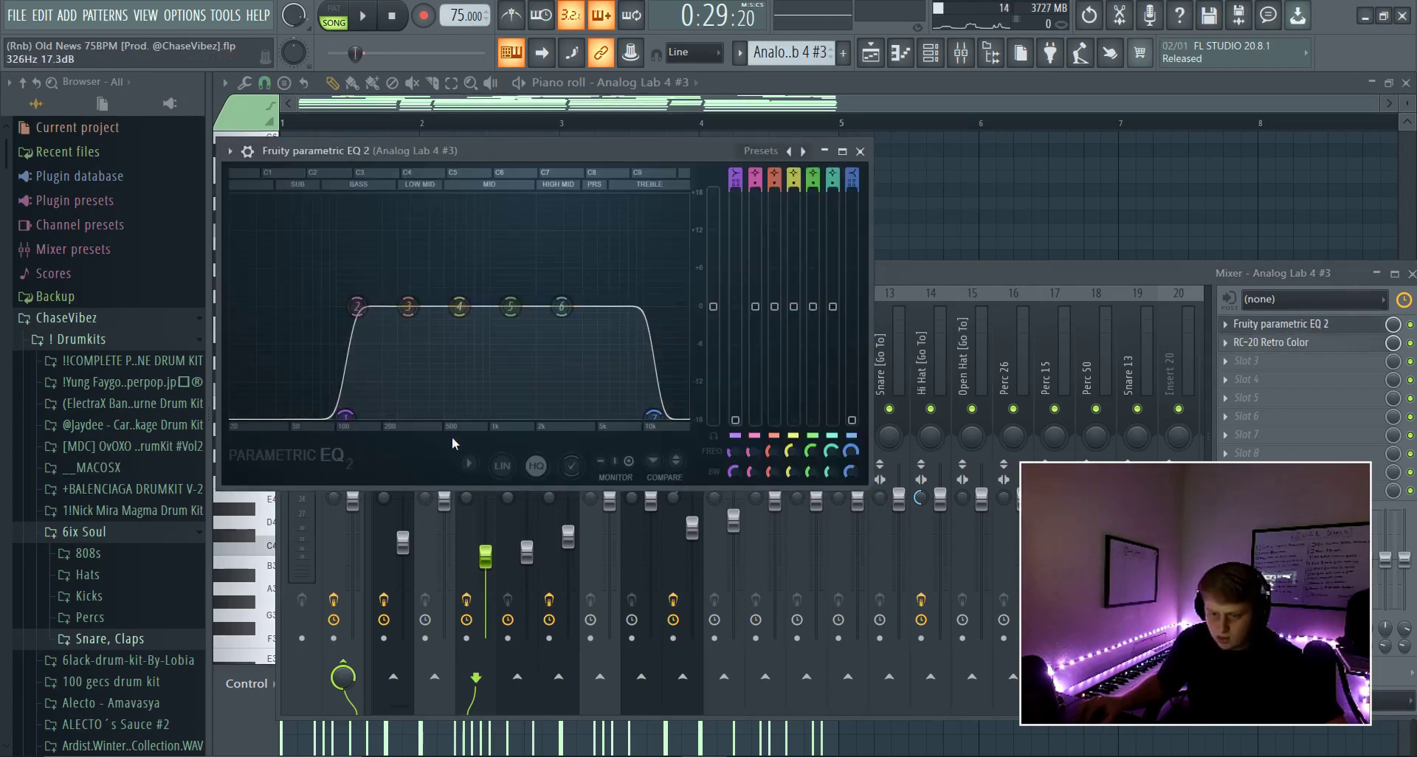
{"action": "left_click", "coordinate": [860, 150]}
Mute Track 4 in the playlist and return the playhead to the start of the song
{"action": "left_click", "coordinate": [931, 52]}
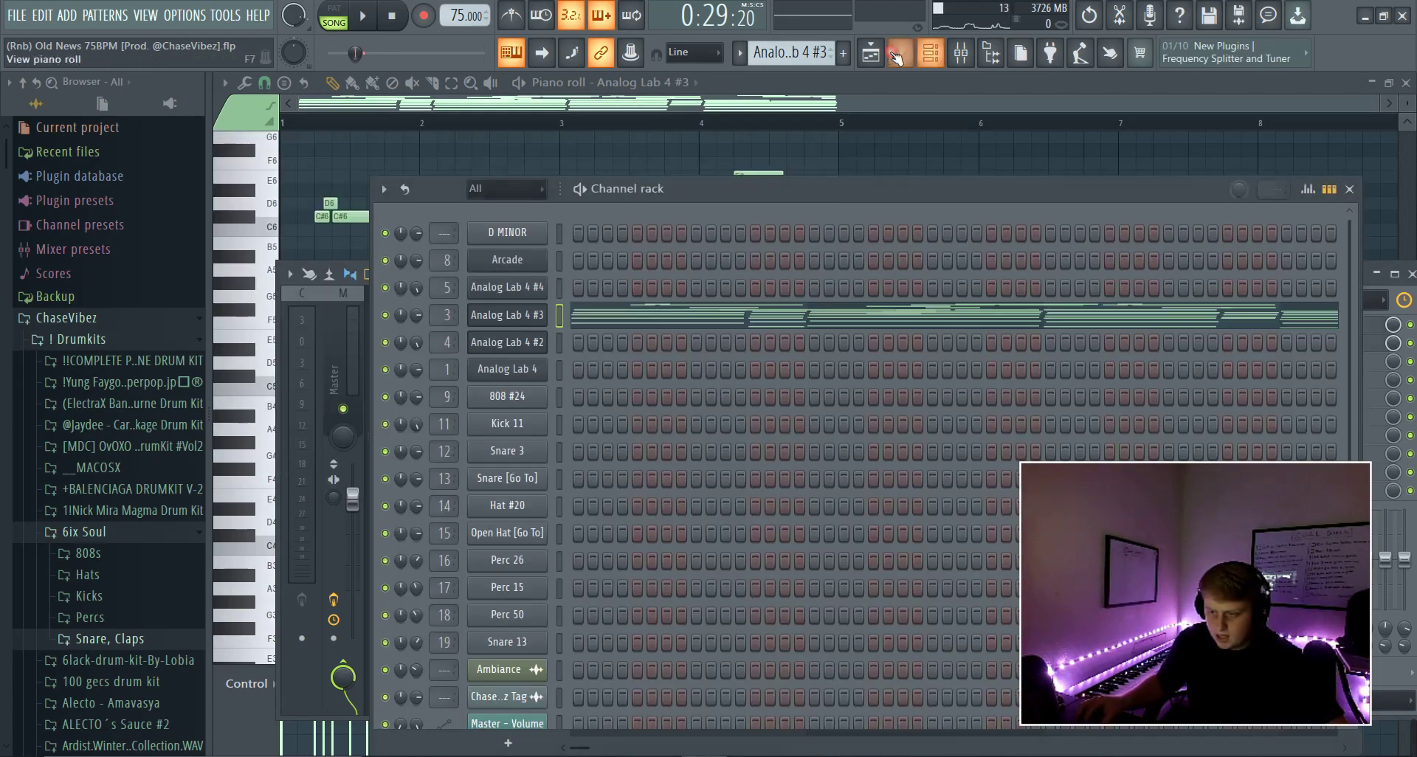
{"action": "left_click", "coordinate": [871, 52]}
{"action": "left_click", "coordinate": [451, 242]}
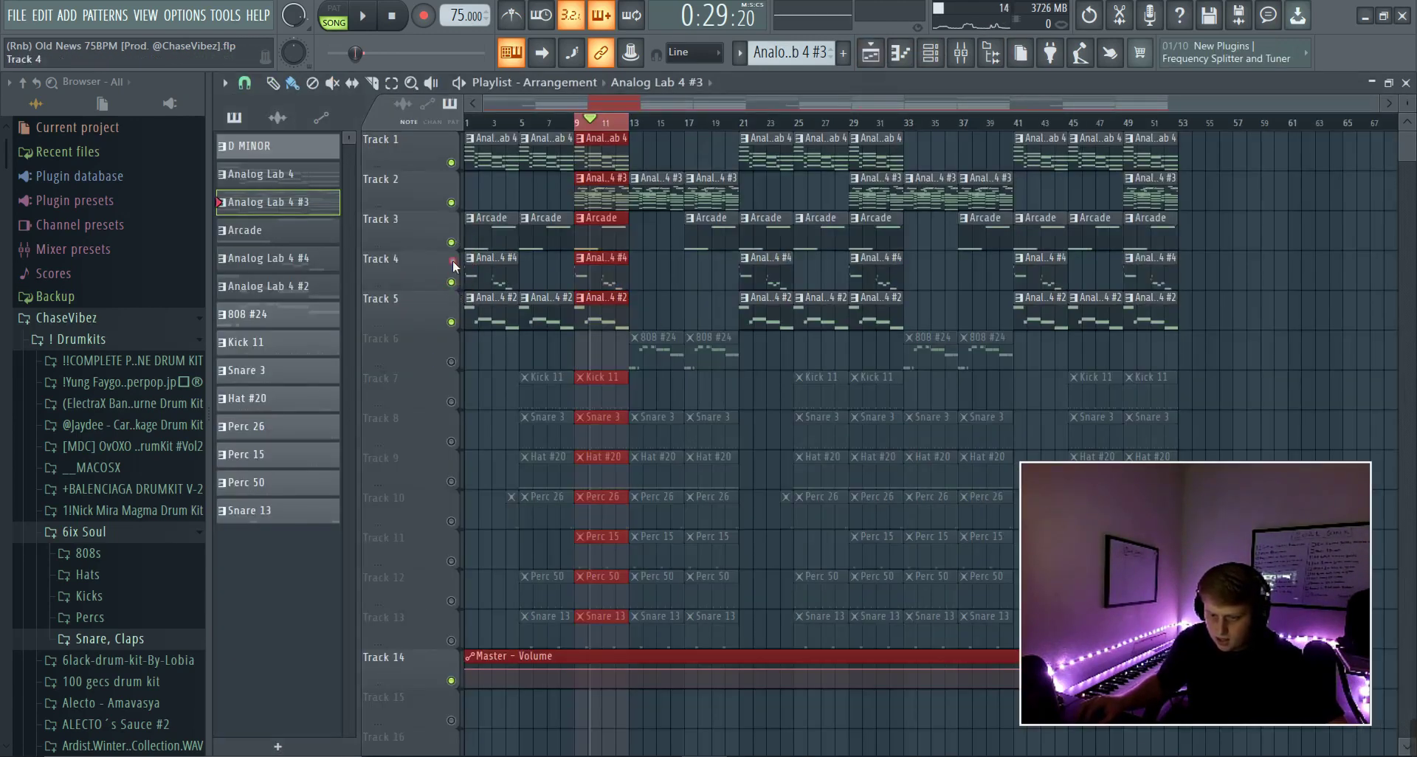
{"action": "left_click", "coordinate": [490, 124]}
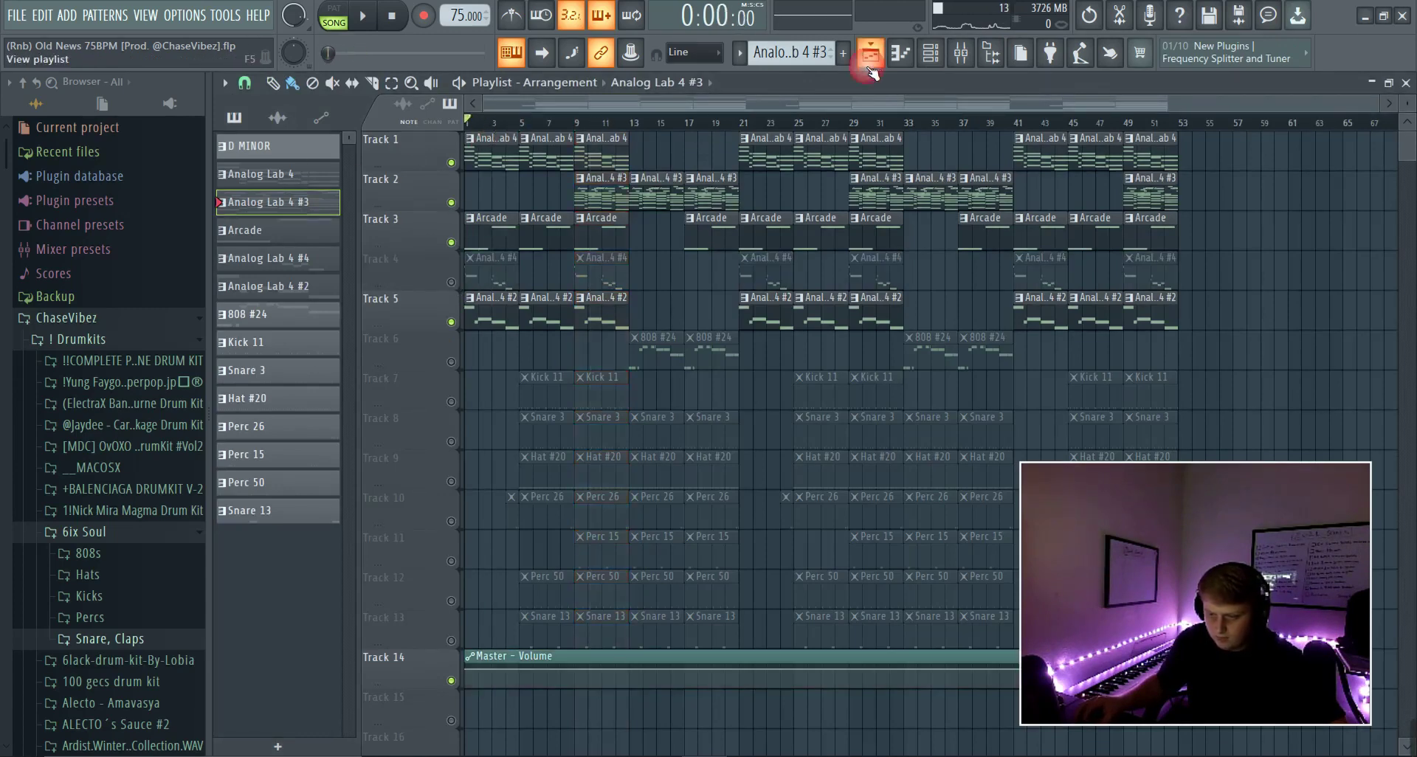
Inspect the preset loaded in the Arcade instrument and return to its track in the playlist
{"action": "left_click", "coordinate": [931, 53]}
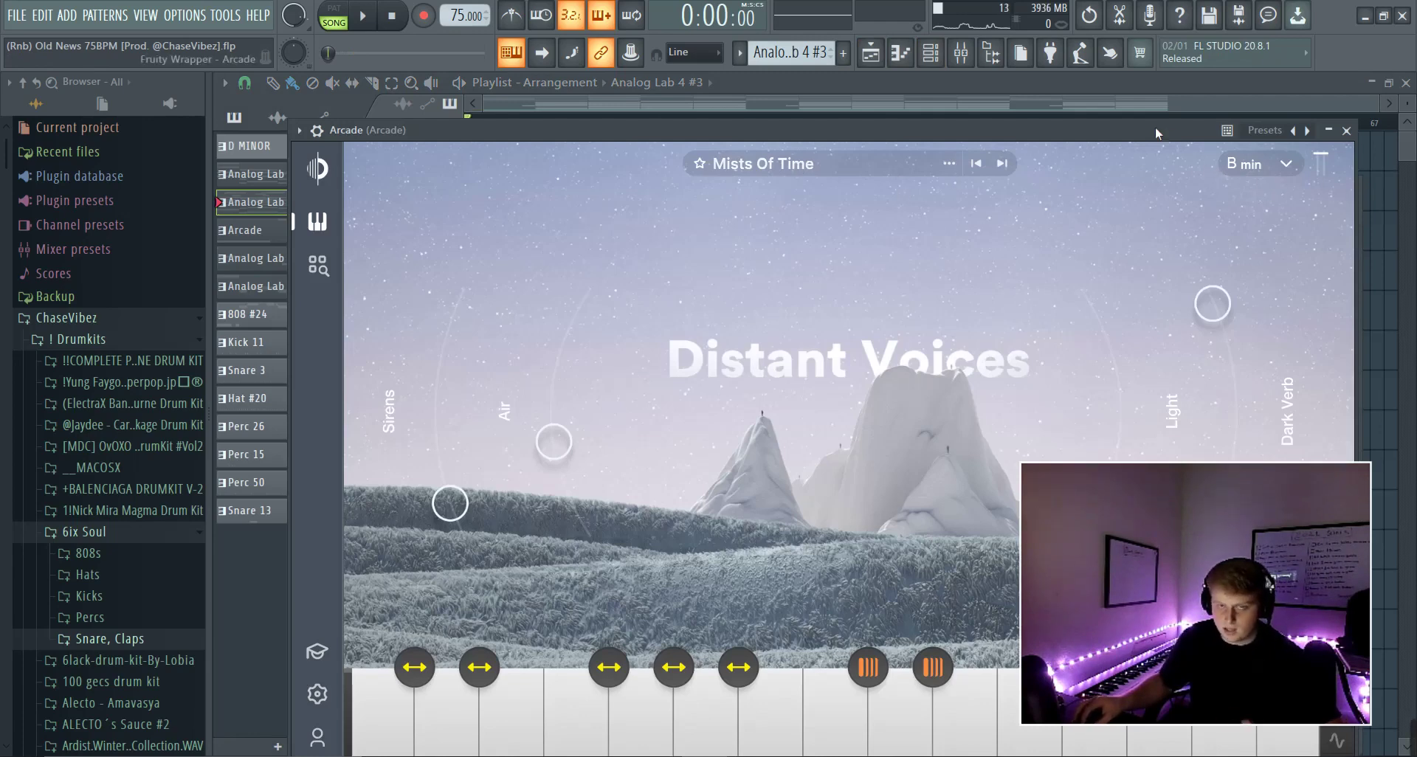
{"action": "left_click", "coordinate": [825, 94]}
{"action": "left_click", "coordinate": [451, 242]}
{"action": "left_click", "coordinate": [452, 241]}
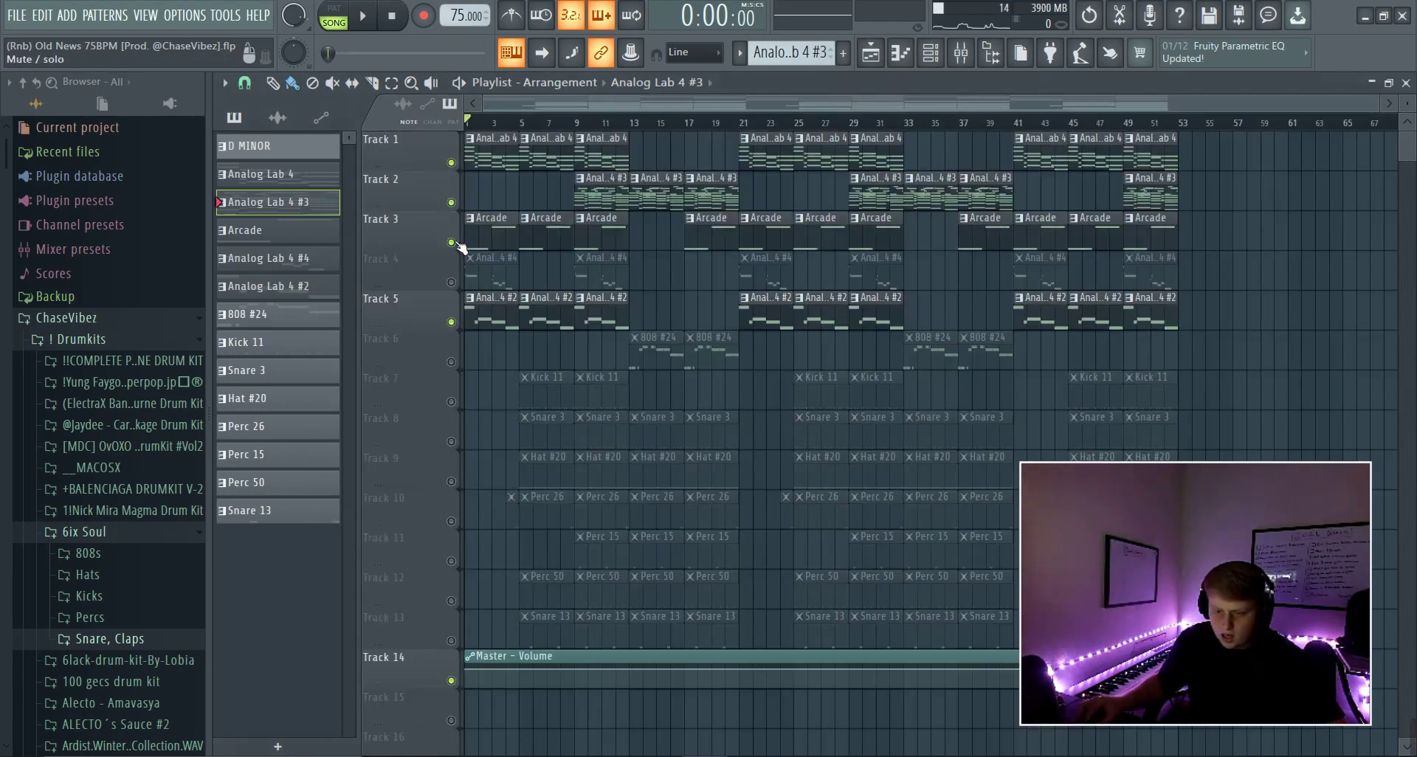
Open the Arcade pattern in the piano roll, play back its notes and save the project
{"action": "double_click", "coordinate": [495, 218]}
{"action": "left_click_drag", "start_coordinate": [683, 104], "coordinate": [555, 122]}
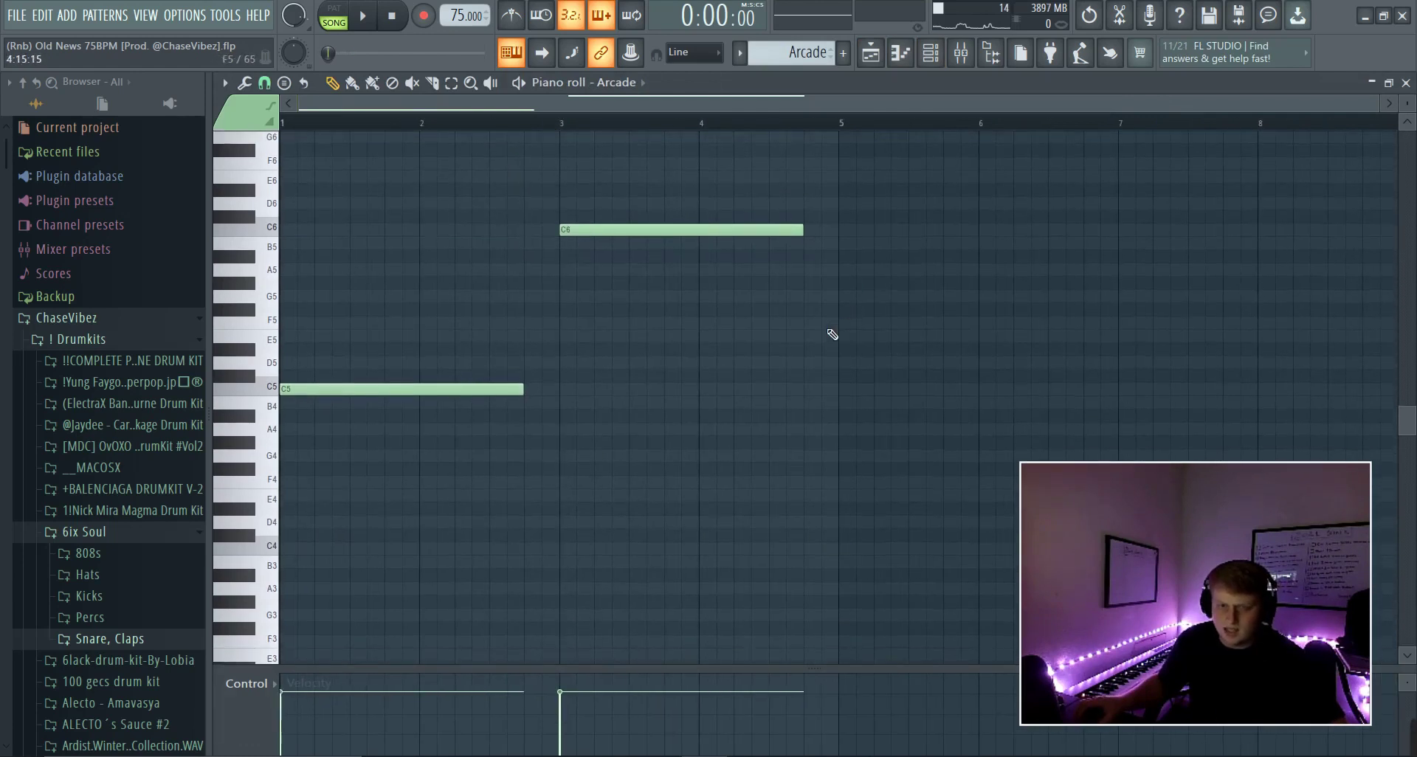
{"action": "key", "text": "space"}
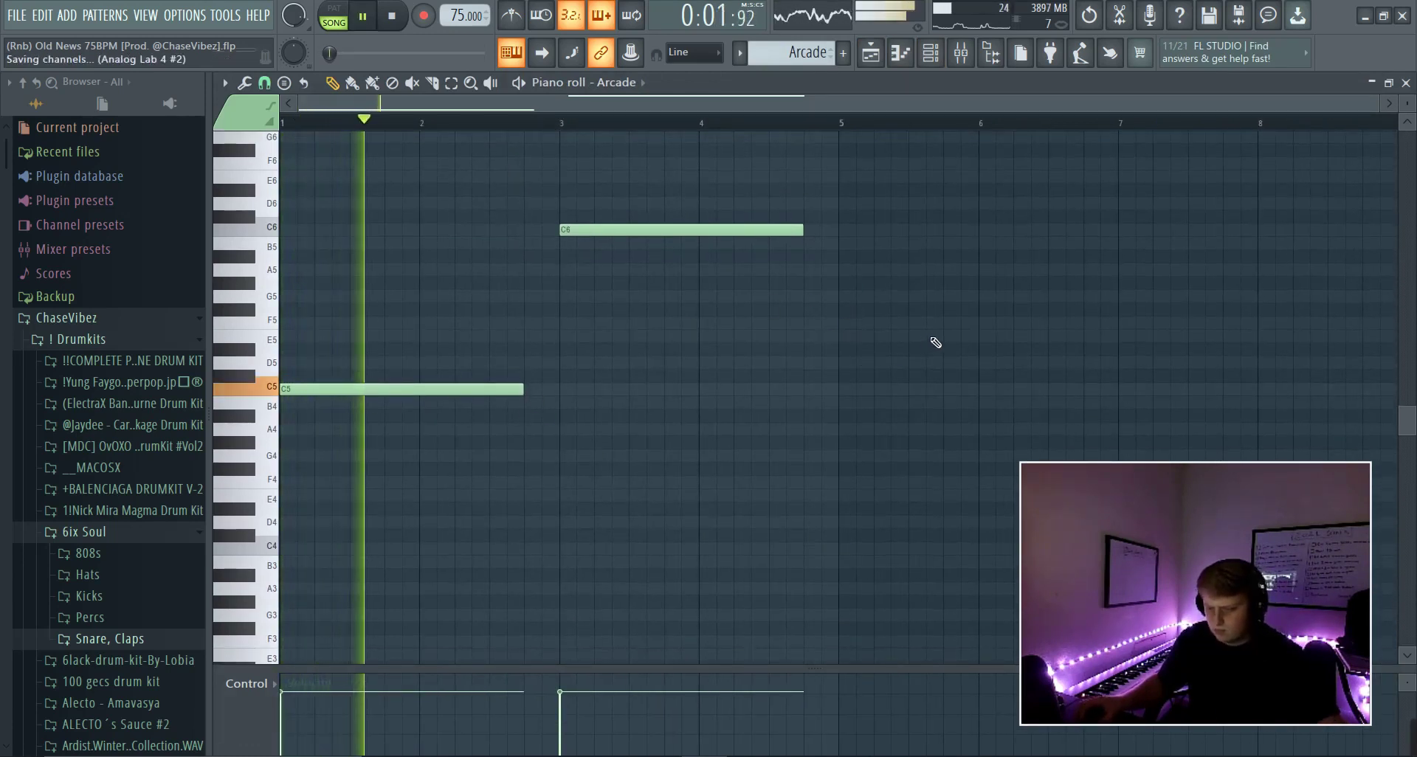
{"action": "key", "text": "ctrl+s"}
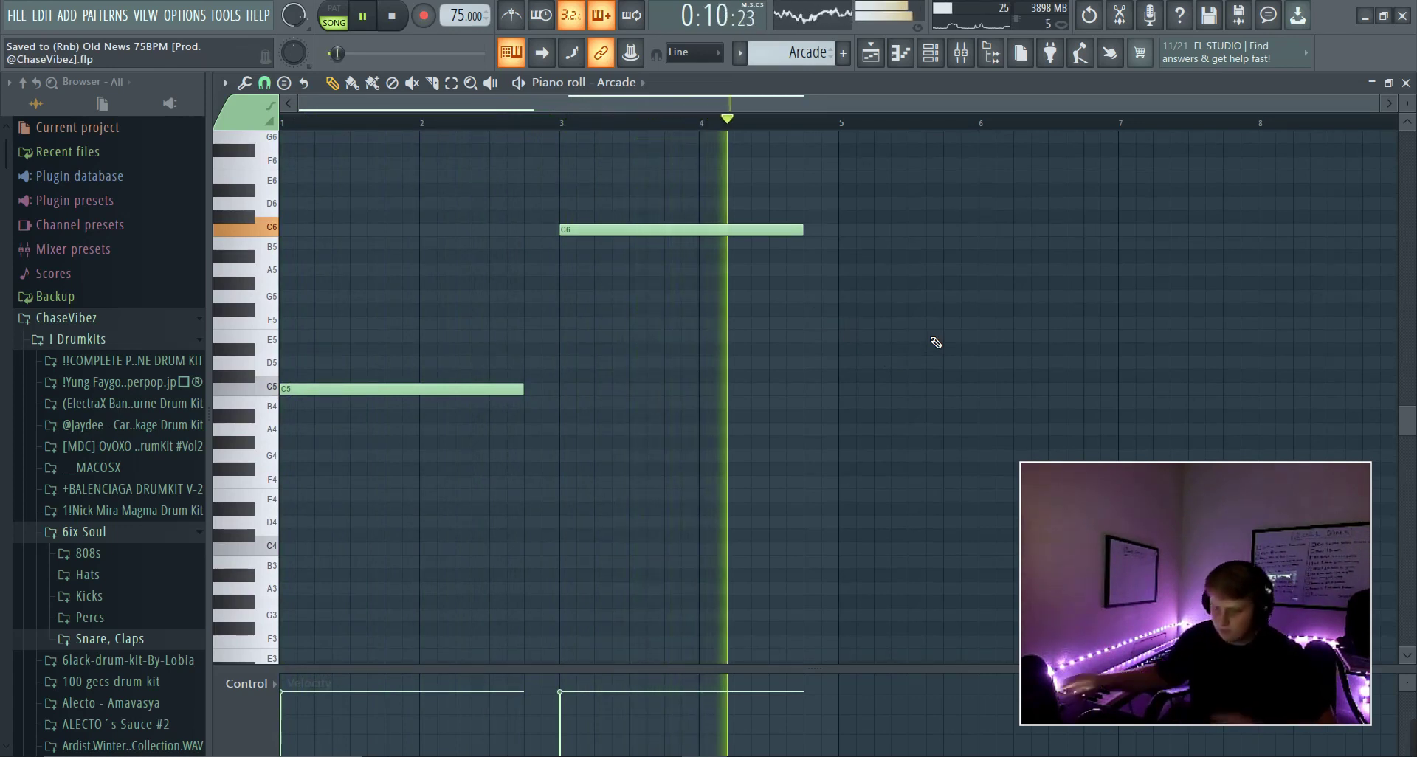
{"action": "key", "text": "space"}
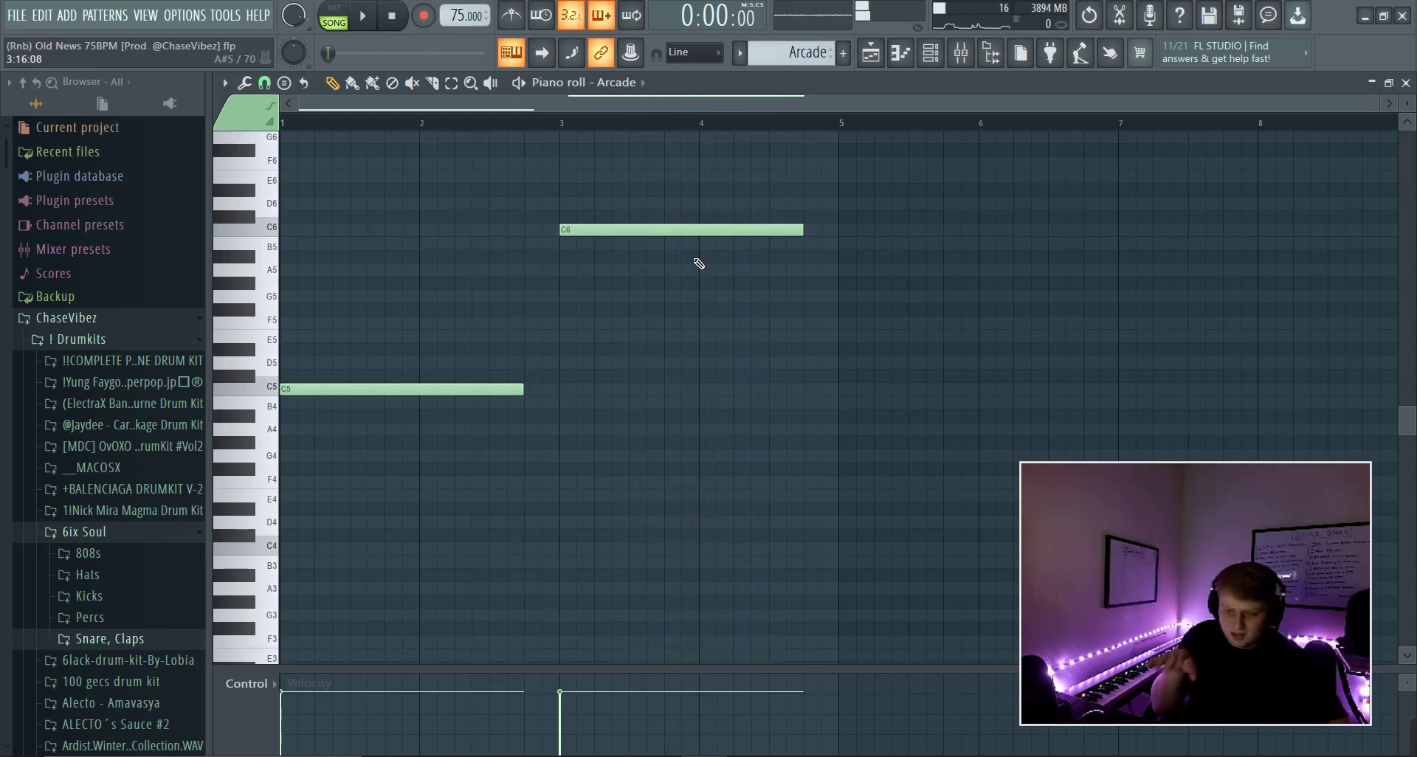
Unmute Track 4 in the playlist and open the notes of its Analog Lab 4 #4 pattern in the piano roll
{"action": "left_click", "coordinate": [882, 59]}
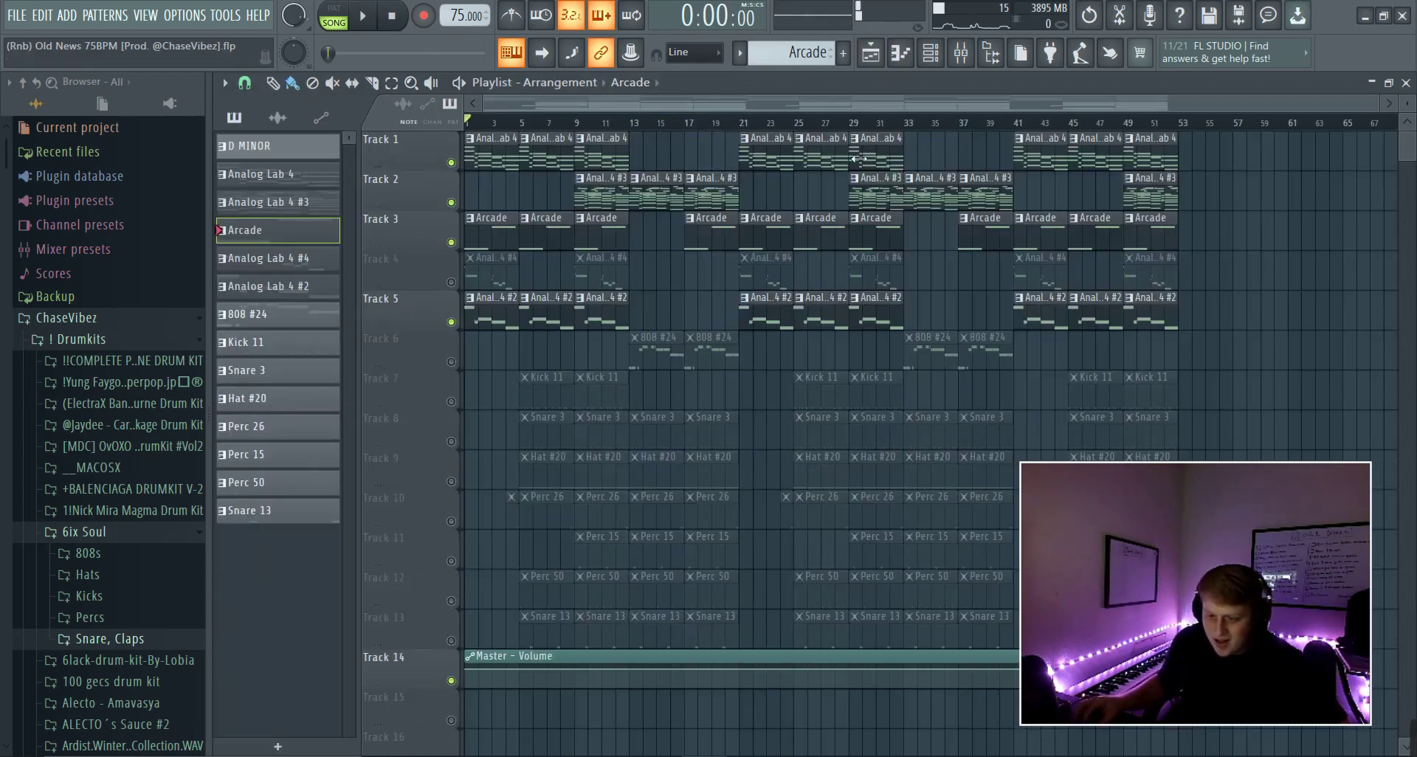
{"action": "left_click", "coordinate": [451, 282]}
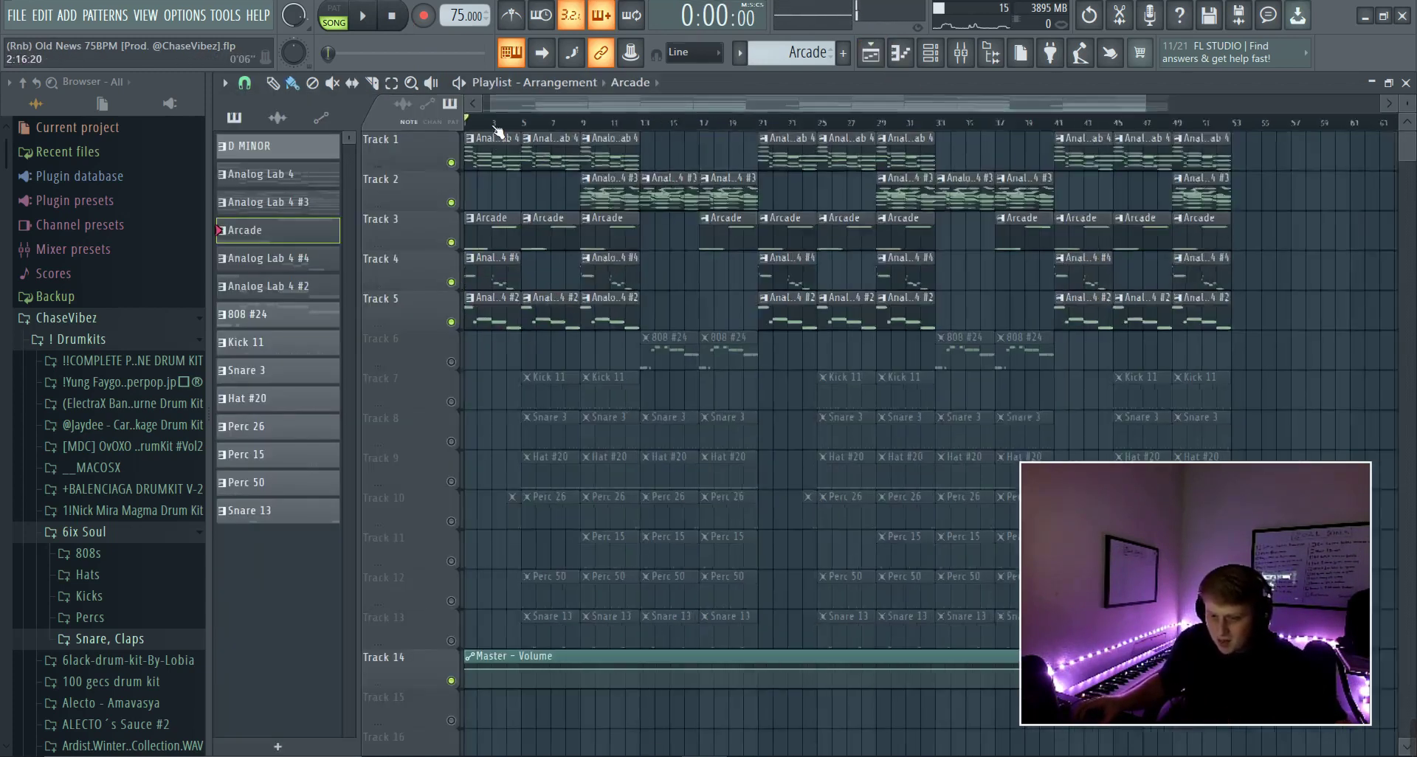
{"action": "double_click", "coordinate": [494, 285]}
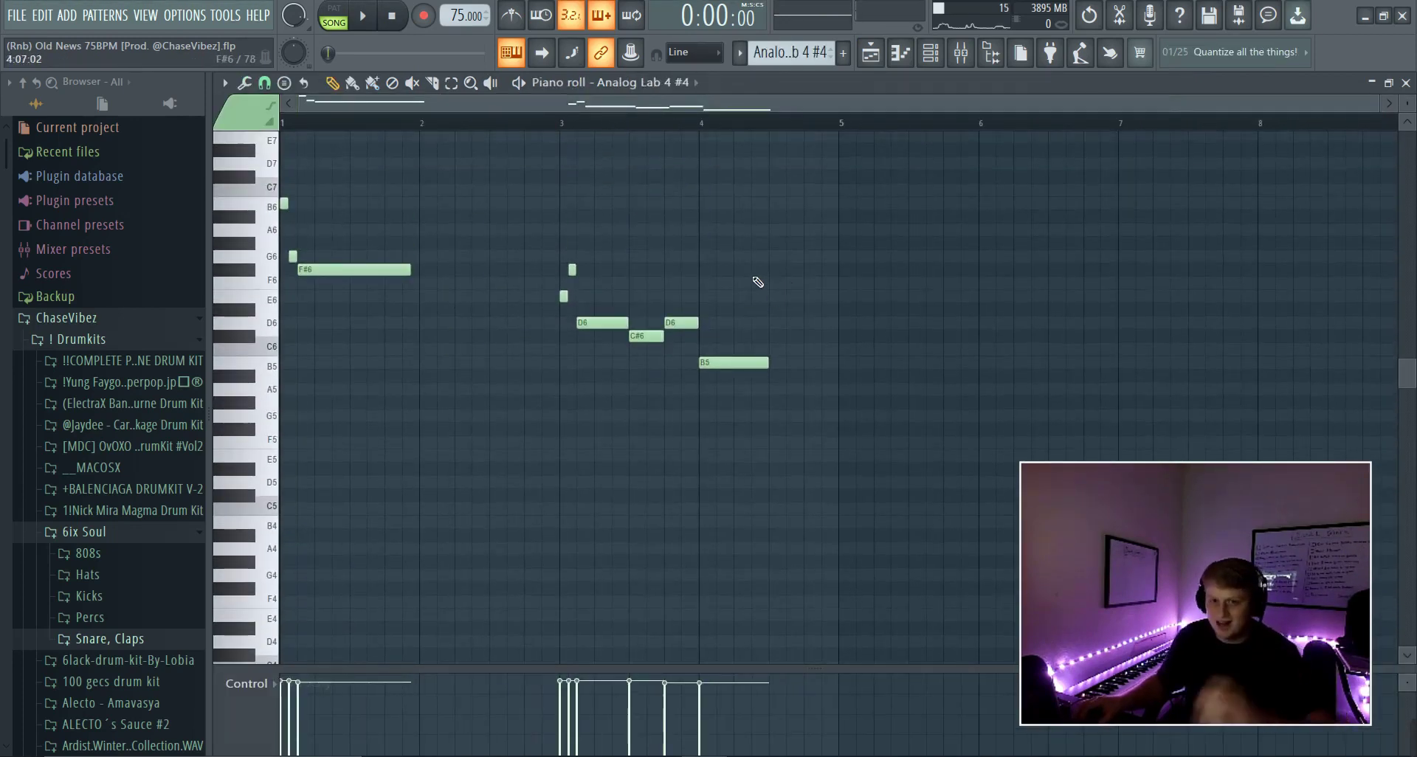
{"action": "scroll", "coordinate": [759, 282], "scroll_direction": "up", "scroll_amount": 2}
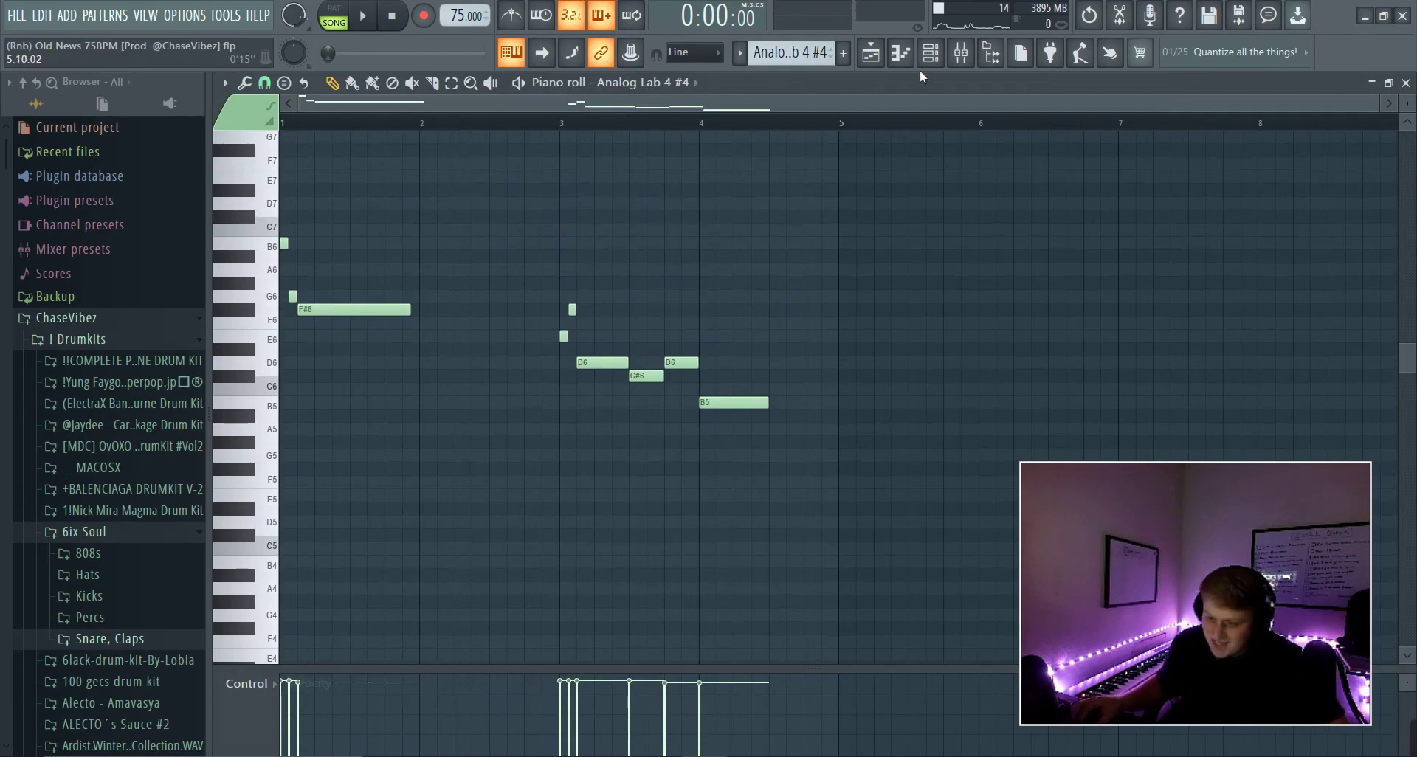
{"action": "scroll", "coordinate": [713, 150], "scroll_direction": "up", "scroll_amount": 2}
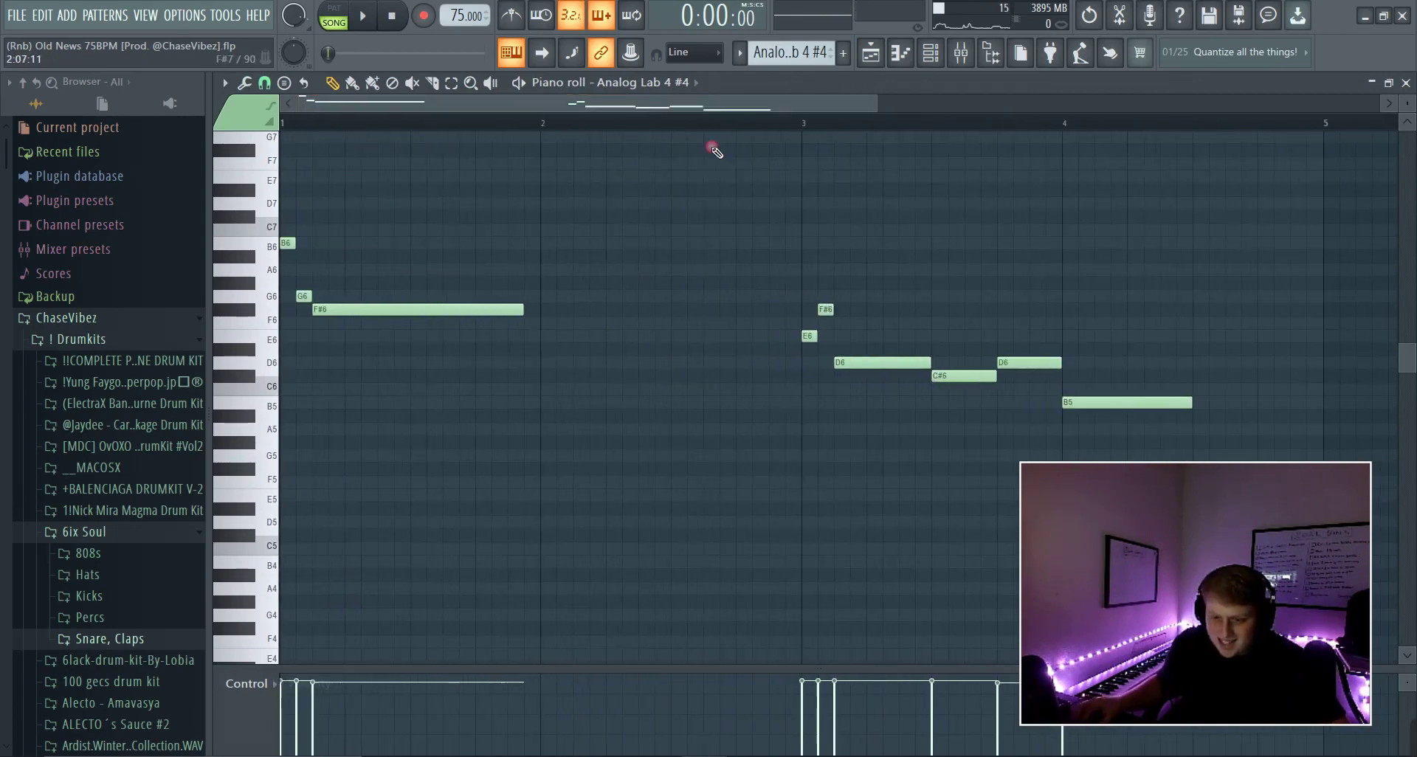
Inspect the preset loaded in the Analog Lab 4 #4 instrument
{"action": "left_click", "coordinate": [929, 65]}
{"action": "left_click", "coordinate": [523, 295]}
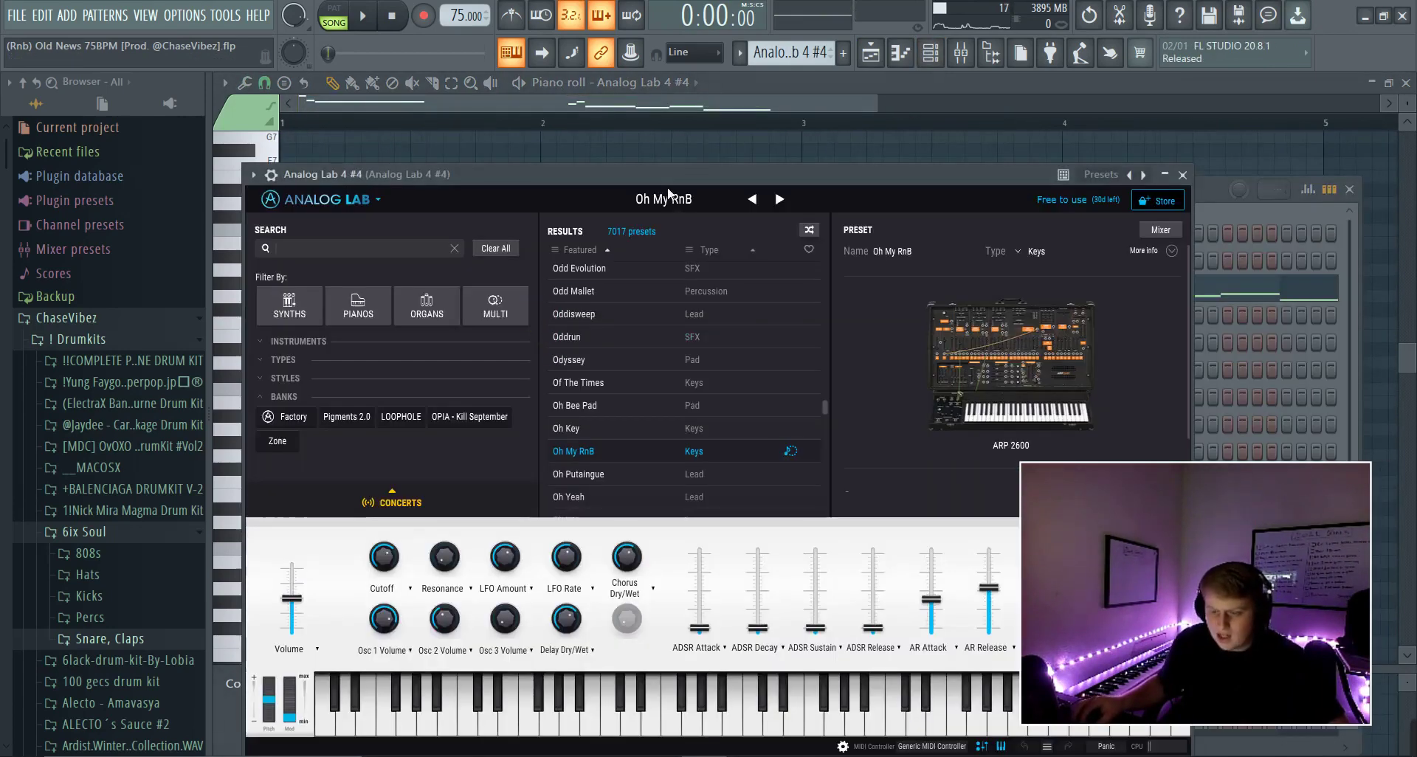
{"action": "left_click_drag", "start_coordinate": [668, 191], "coordinate": [675, 163]}
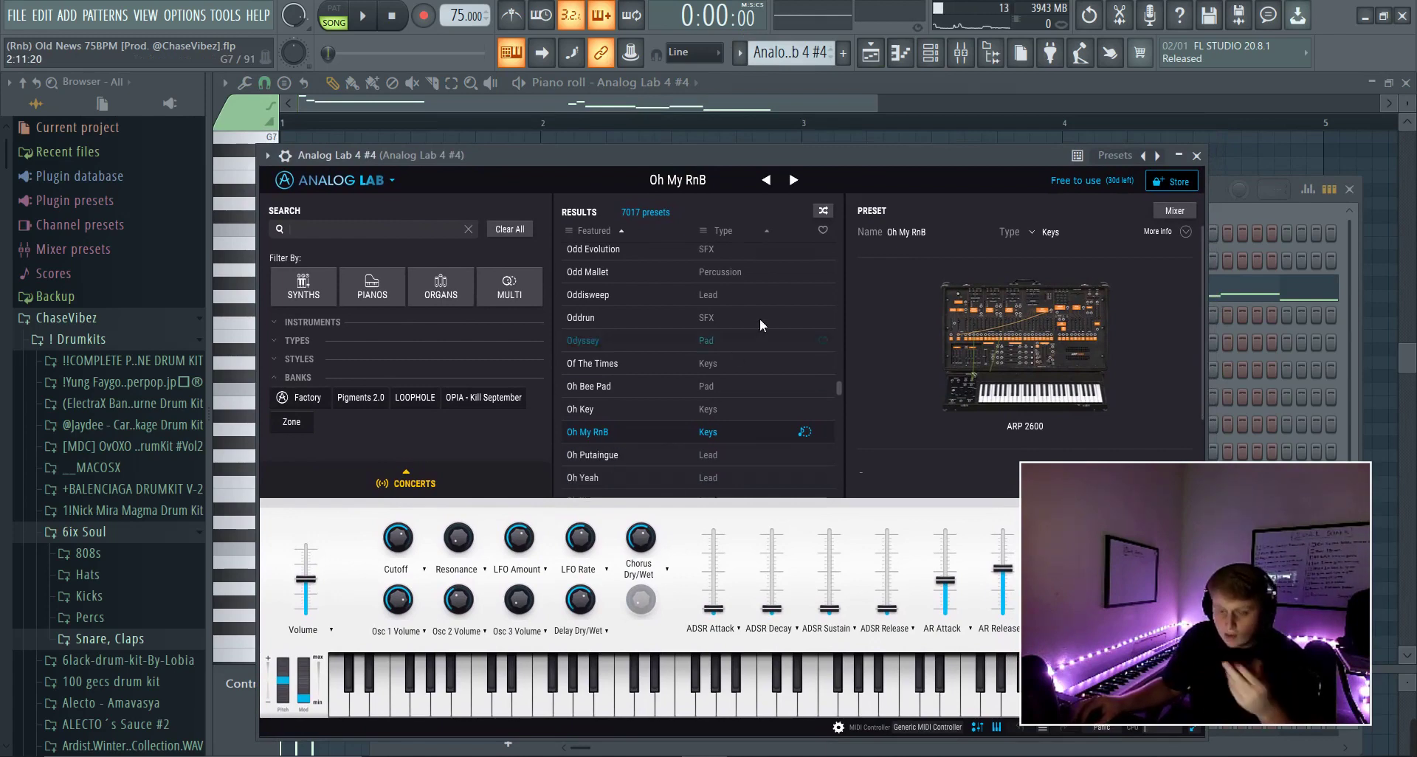
Inspect the PanCake2, Soundgoodizer and Fruity parametric EQ 2 effects on the Analog Lab 4 #4 mixer track
{"action": "left_click", "coordinate": [961, 52]}
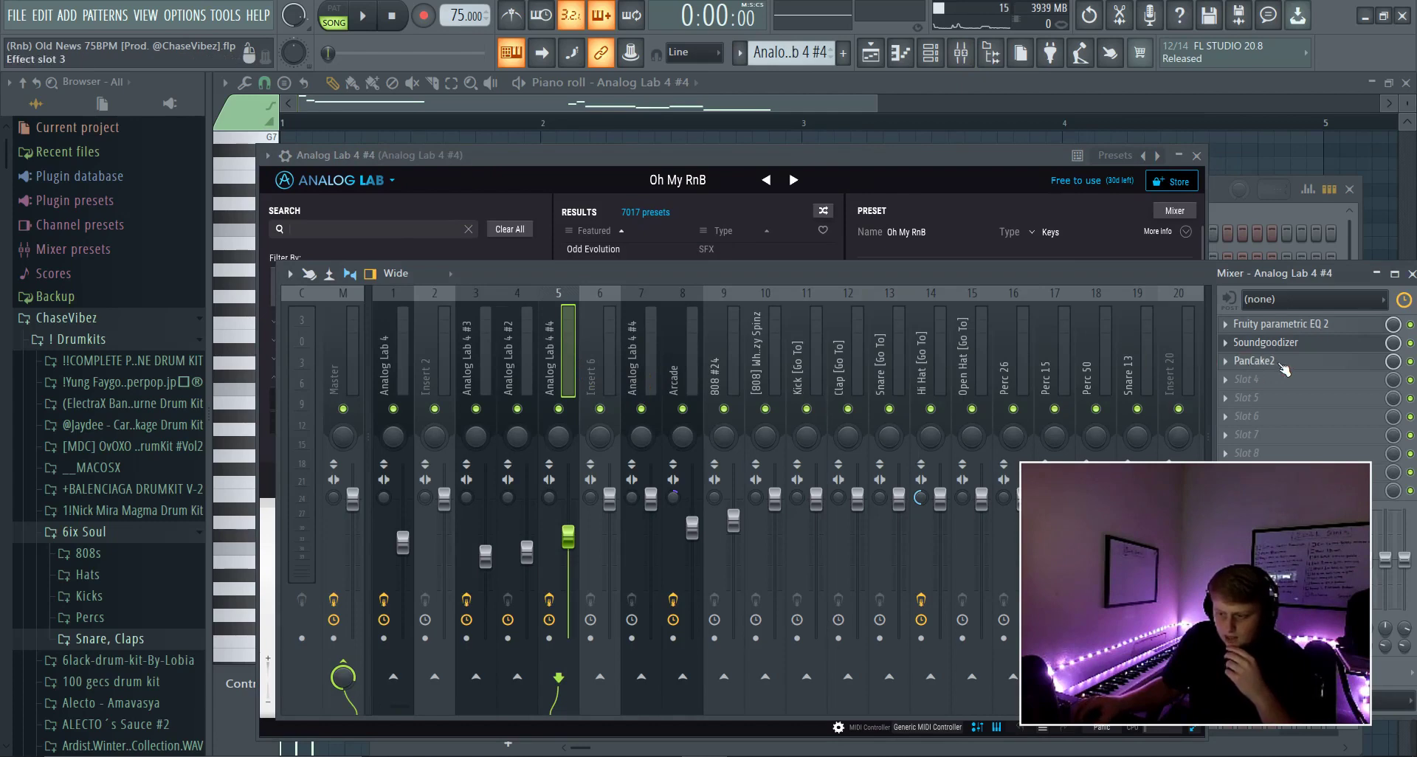
{"action": "left_click", "coordinate": [1251, 362]}
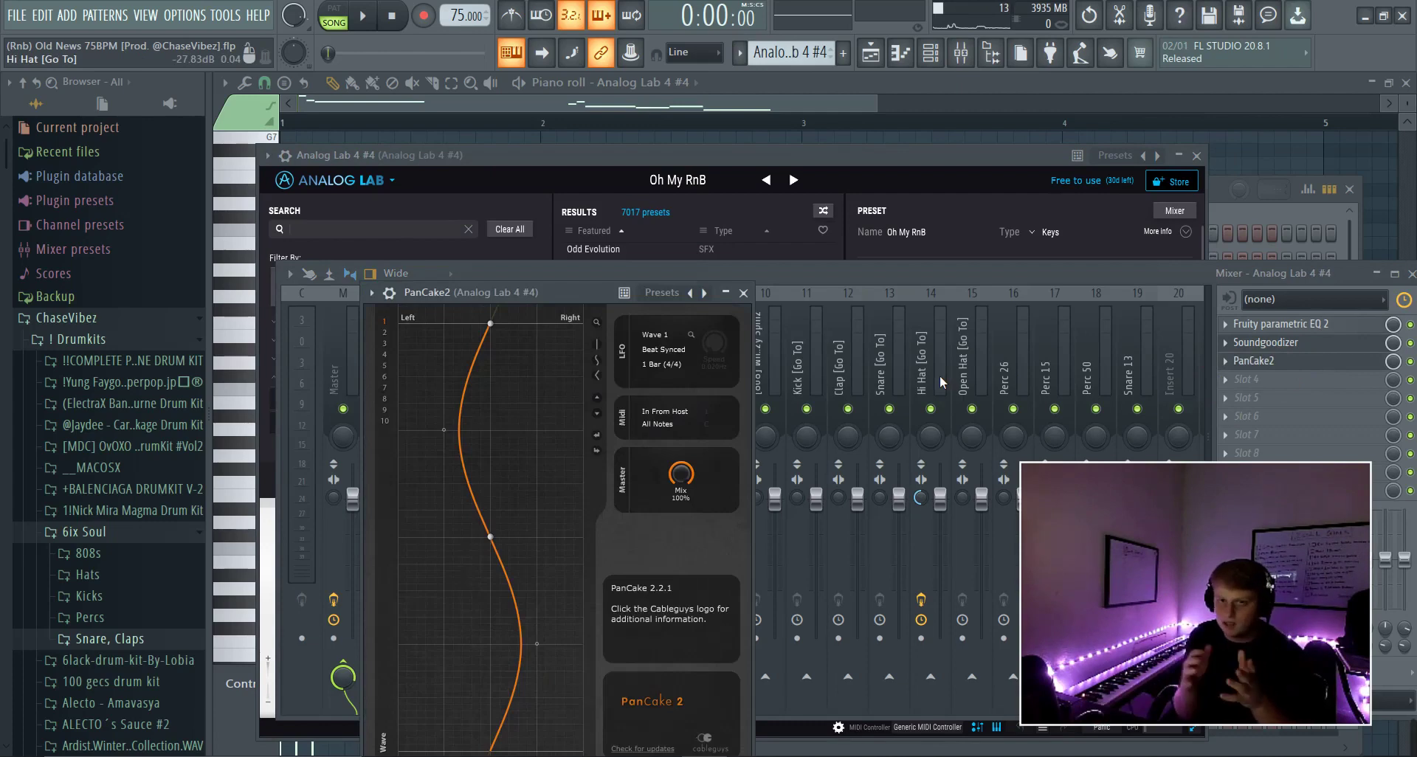
{"action": "left_click", "coordinate": [1255, 361]}
{"action": "left_click", "coordinate": [1265, 342]}
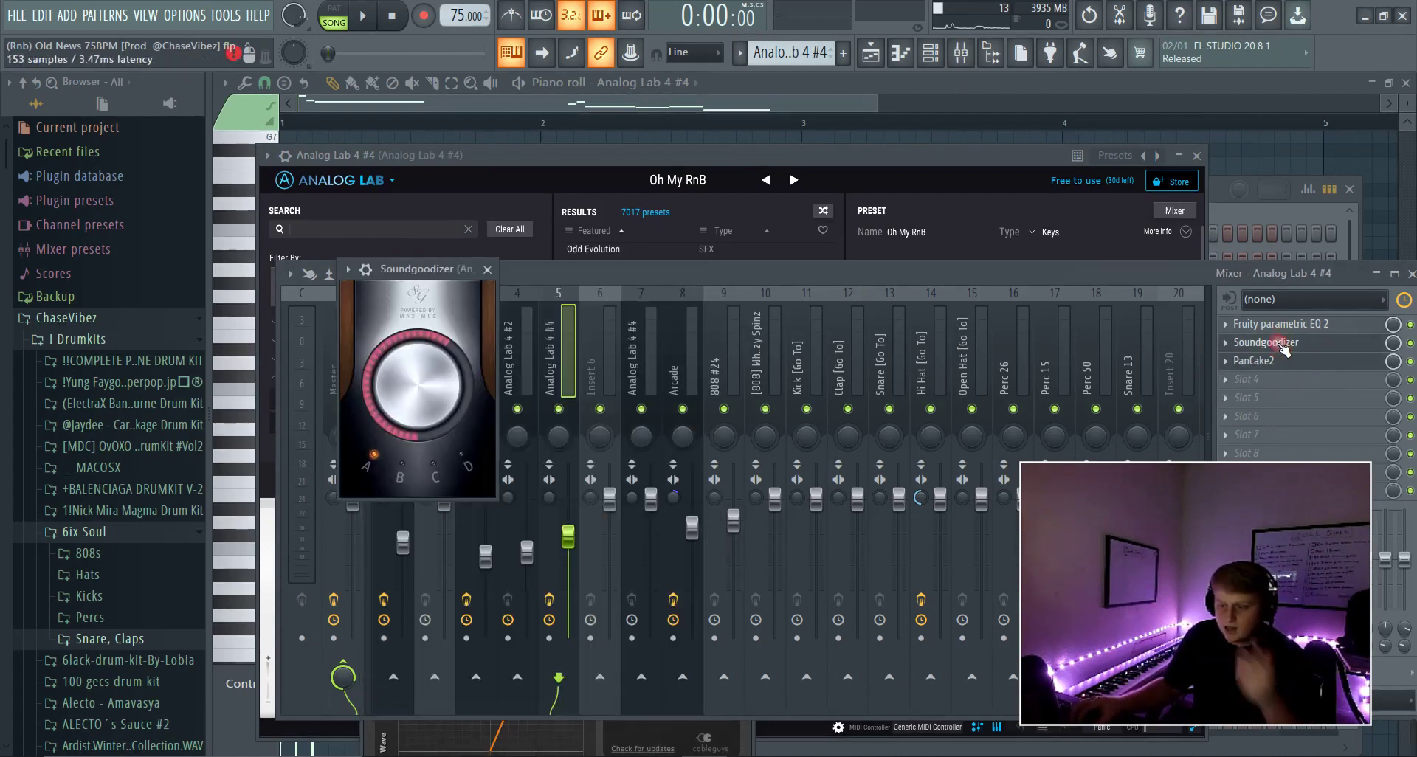
{"action": "left_click", "coordinate": [1278, 325]}
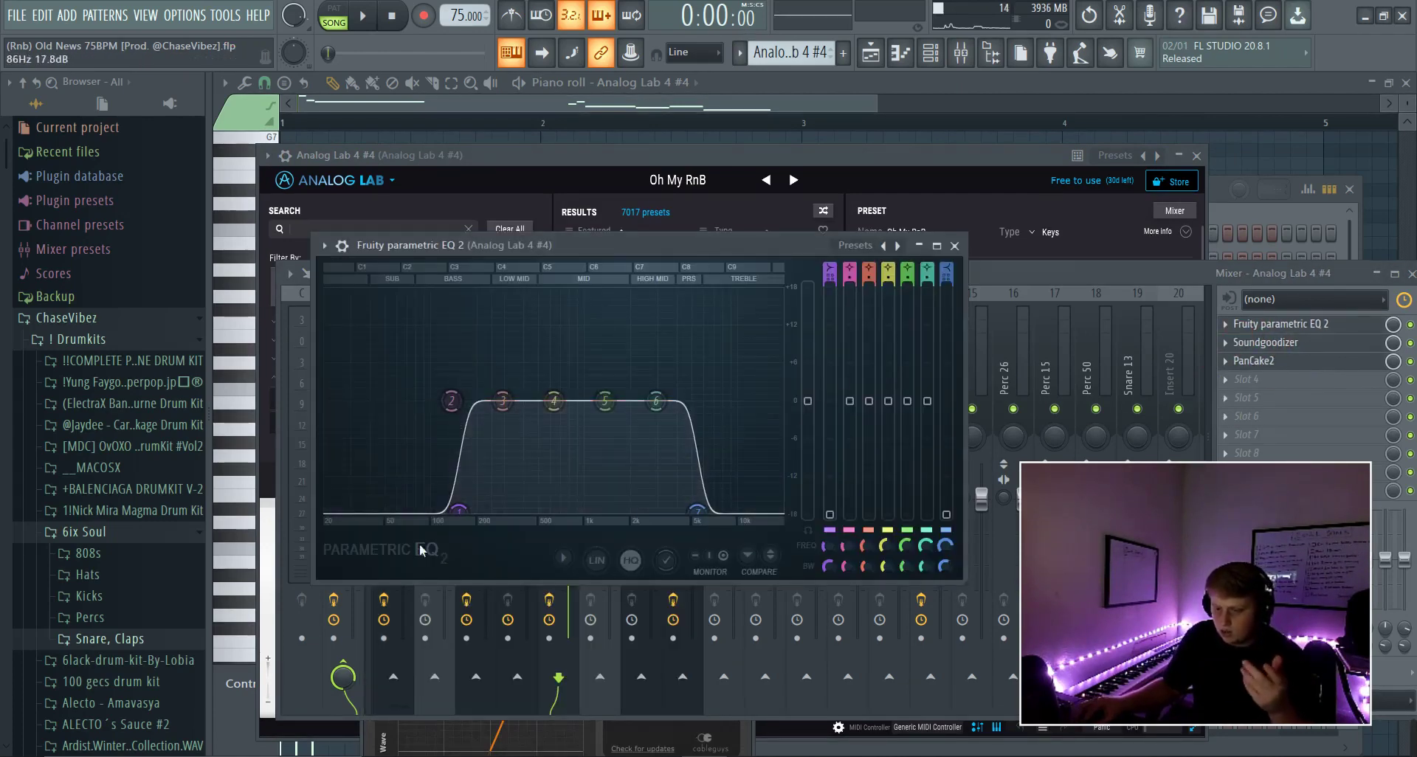
{"action": "left_click", "coordinate": [955, 245]}
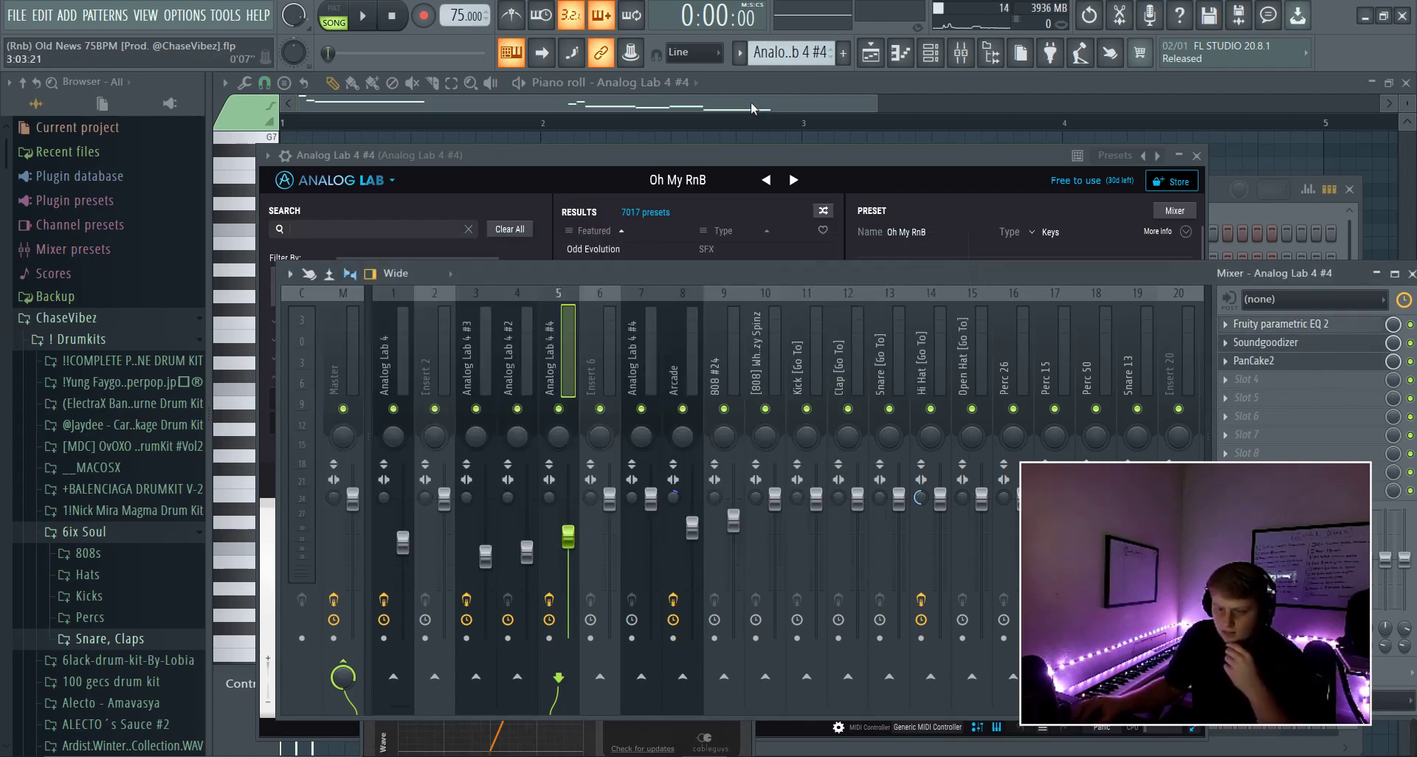
Return to the Analog Lab 4 #4 notes in the piano roll and play the pattern back from the start
{"action": "left_click", "coordinate": [681, 124]}
{"action": "key", "text": "space"}
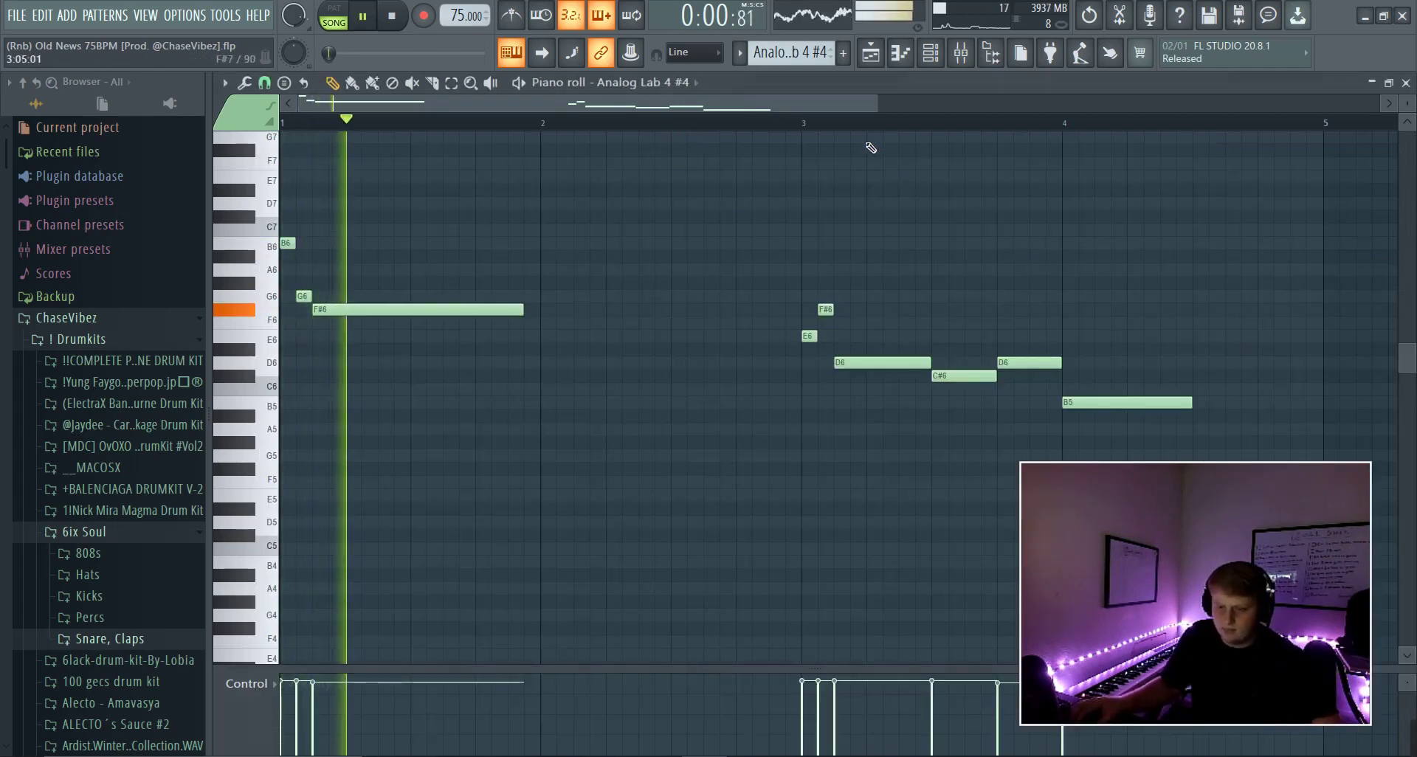
{"action": "scroll", "coordinate": [1034, 264], "scroll_direction": "down", "scroll_amount": 2}
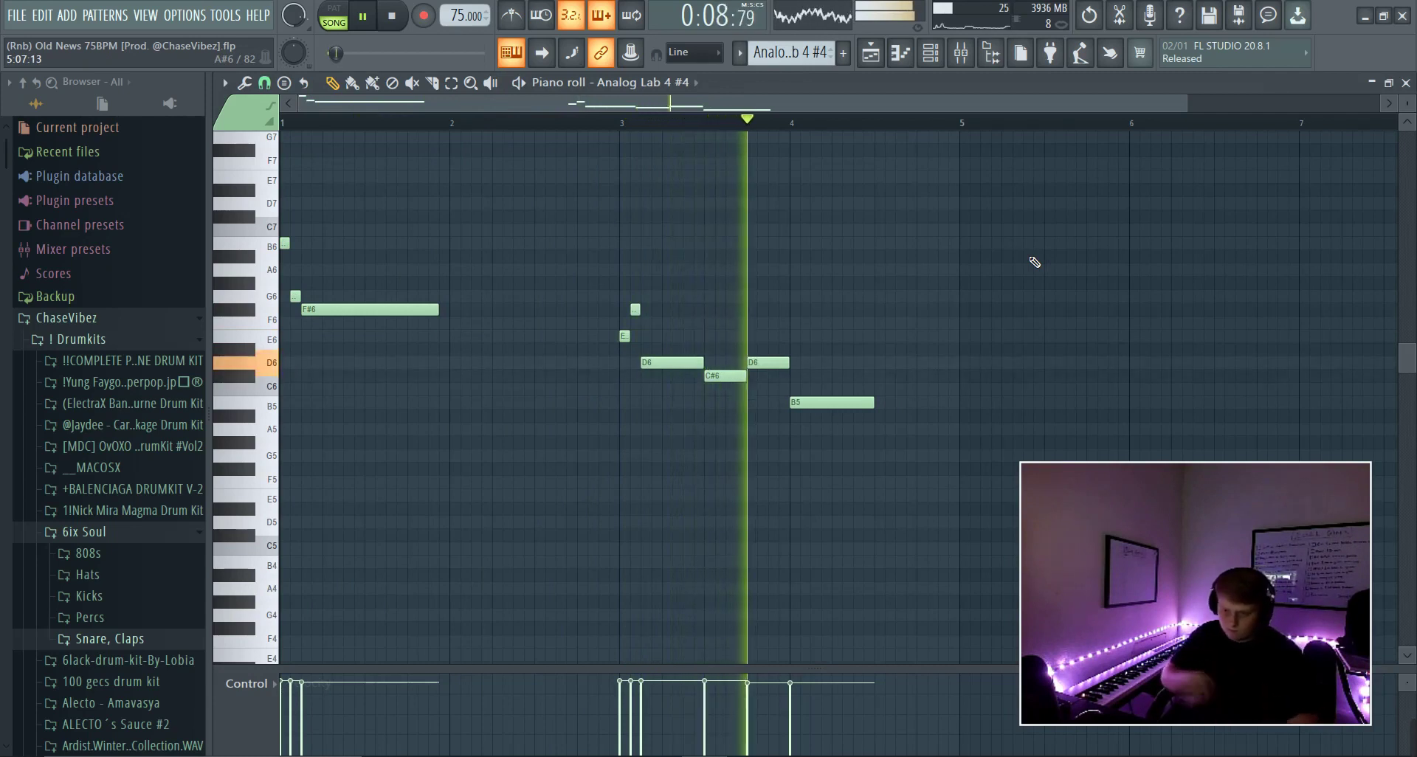
{"action": "key", "text": "space"}
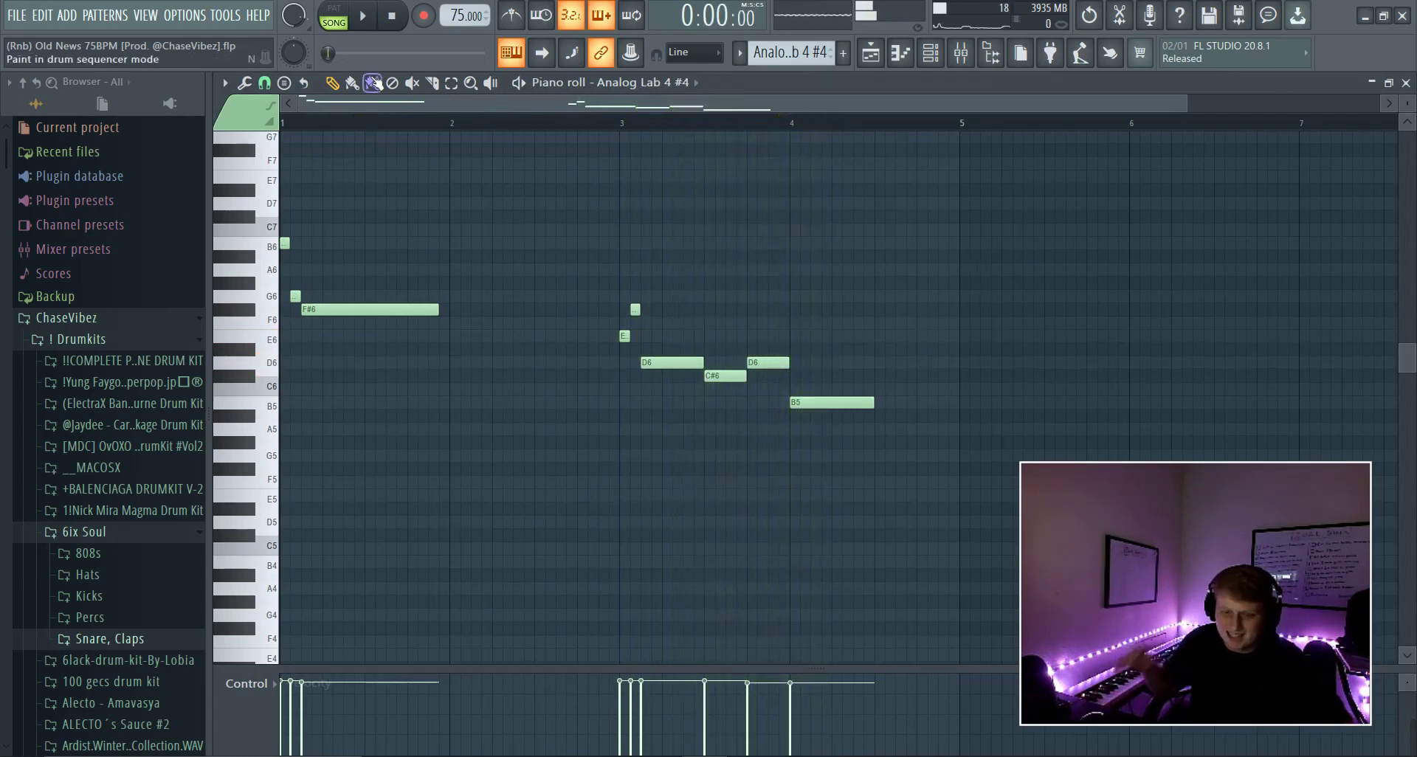
Check the fine pitch of the Analog Lab 4 #4 notes, switch the control lane back to Note velocity, and play the pattern
{"action": "left_click", "coordinate": [245, 684]}
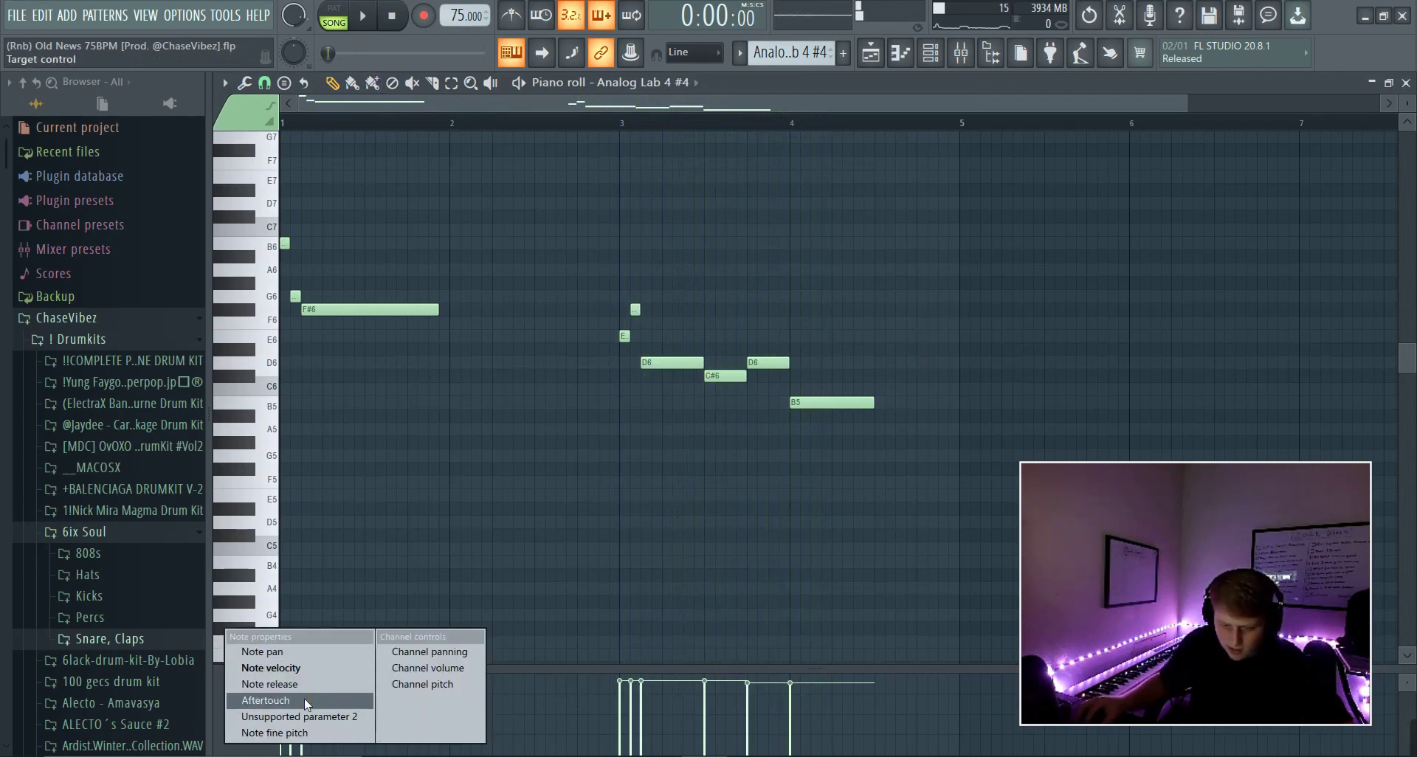
{"action": "left_click", "coordinate": [303, 733]}
{"action": "left_click", "coordinate": [246, 680]}
{"action": "left_click", "coordinate": [266, 668]}
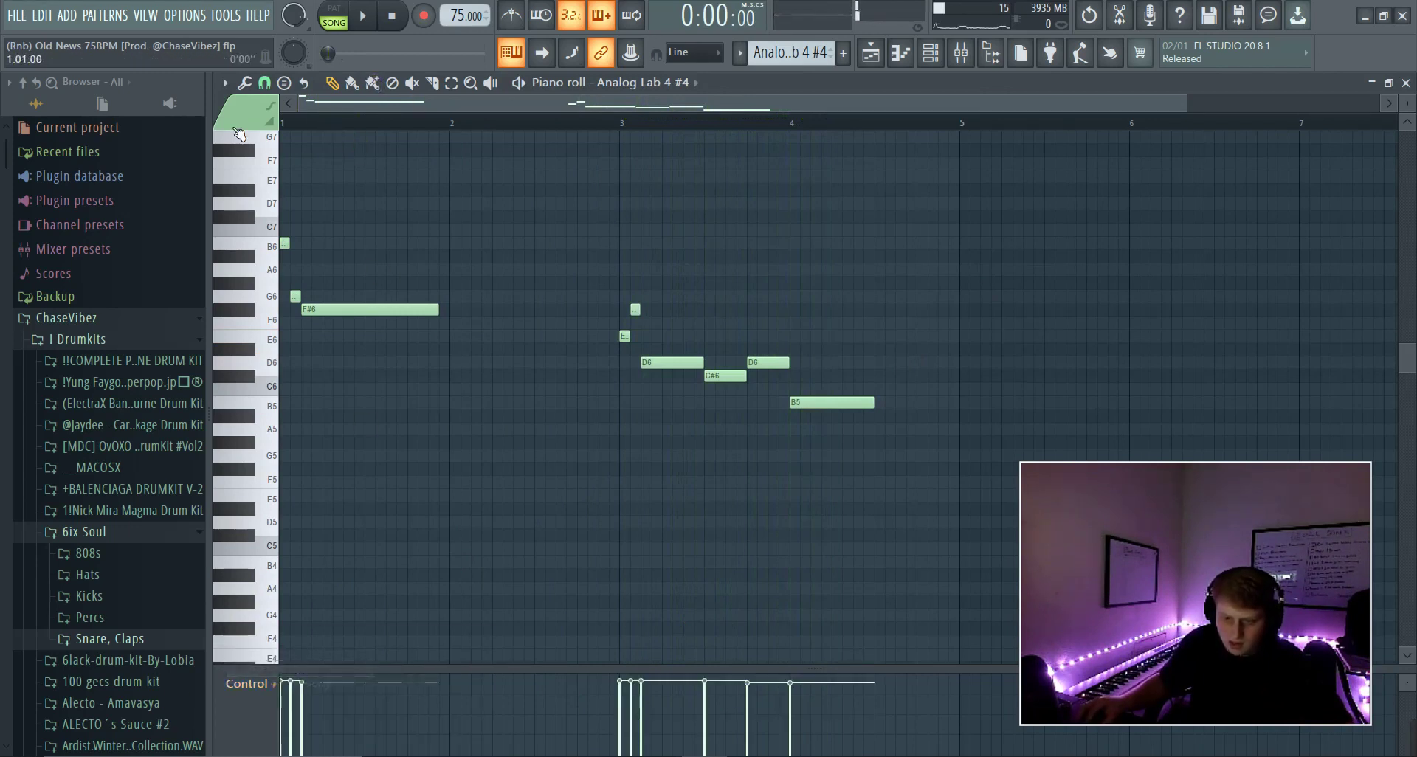
{"action": "key", "text": "space"}
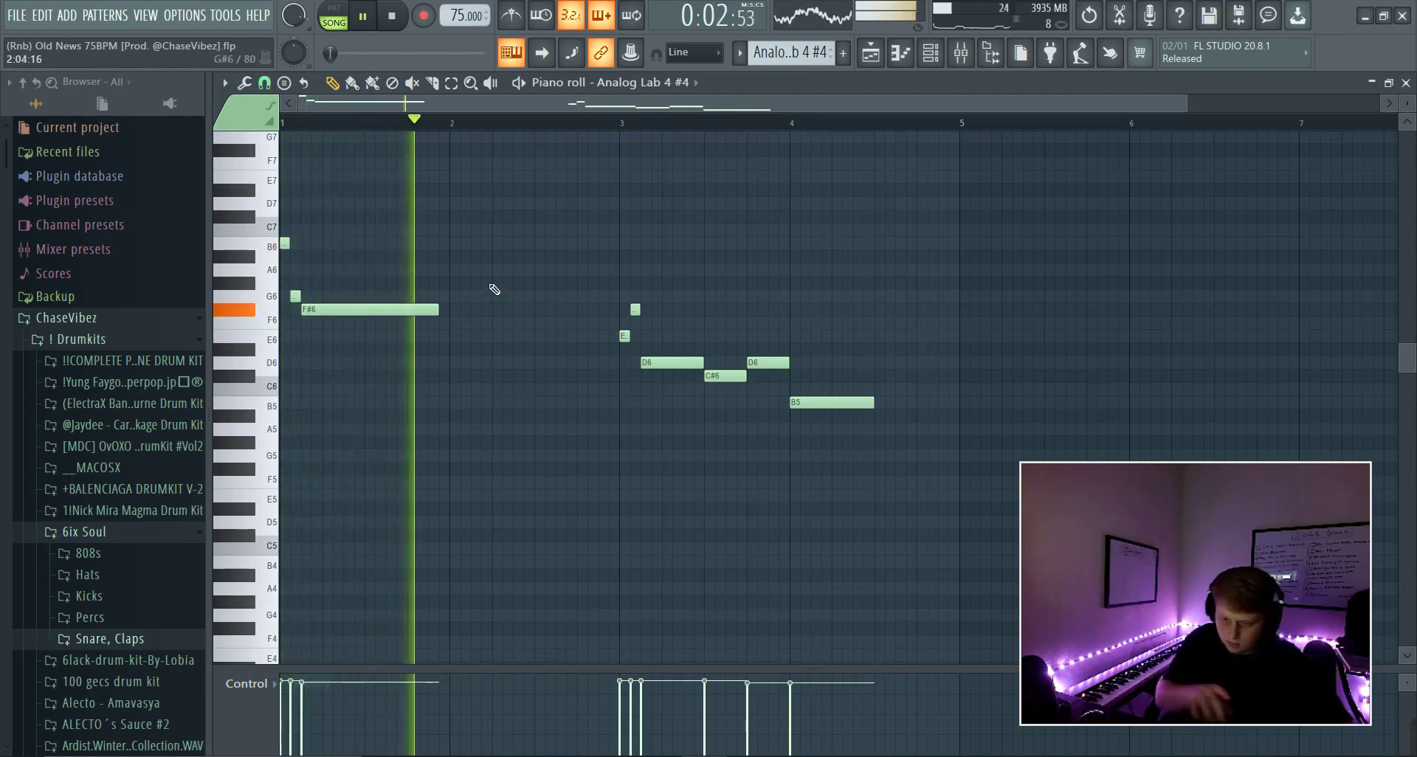
{"action": "key", "text": "space"}
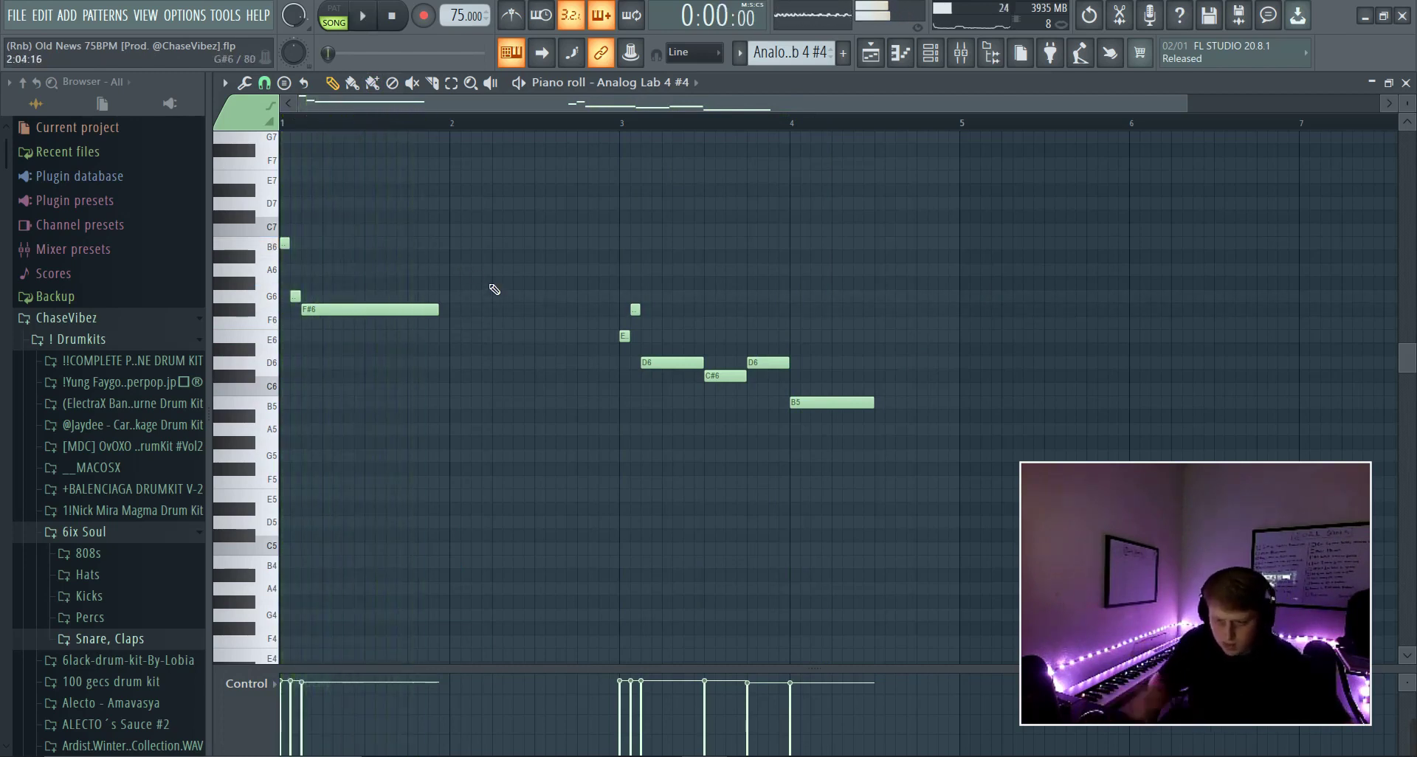
In the playlist, unmute the 808 and drum tracks 6 to 13 and mute the melodic tracks 1 to 5
{"action": "left_click", "coordinate": [870, 54]}
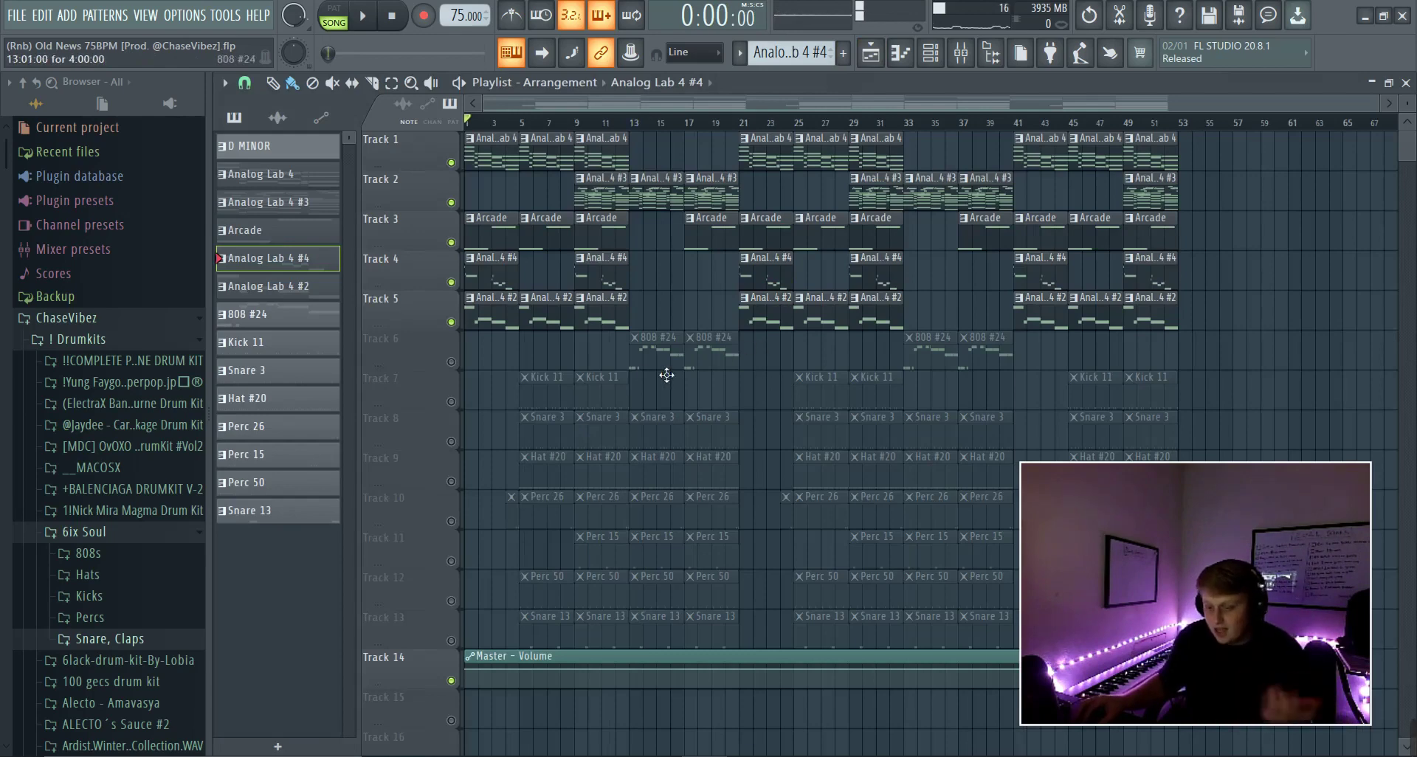
{"action": "right_click", "coordinate": [452, 401]}
{"action": "right_click", "coordinate": [451, 402]}
{"action": "left_click", "coordinate": [451, 321]}
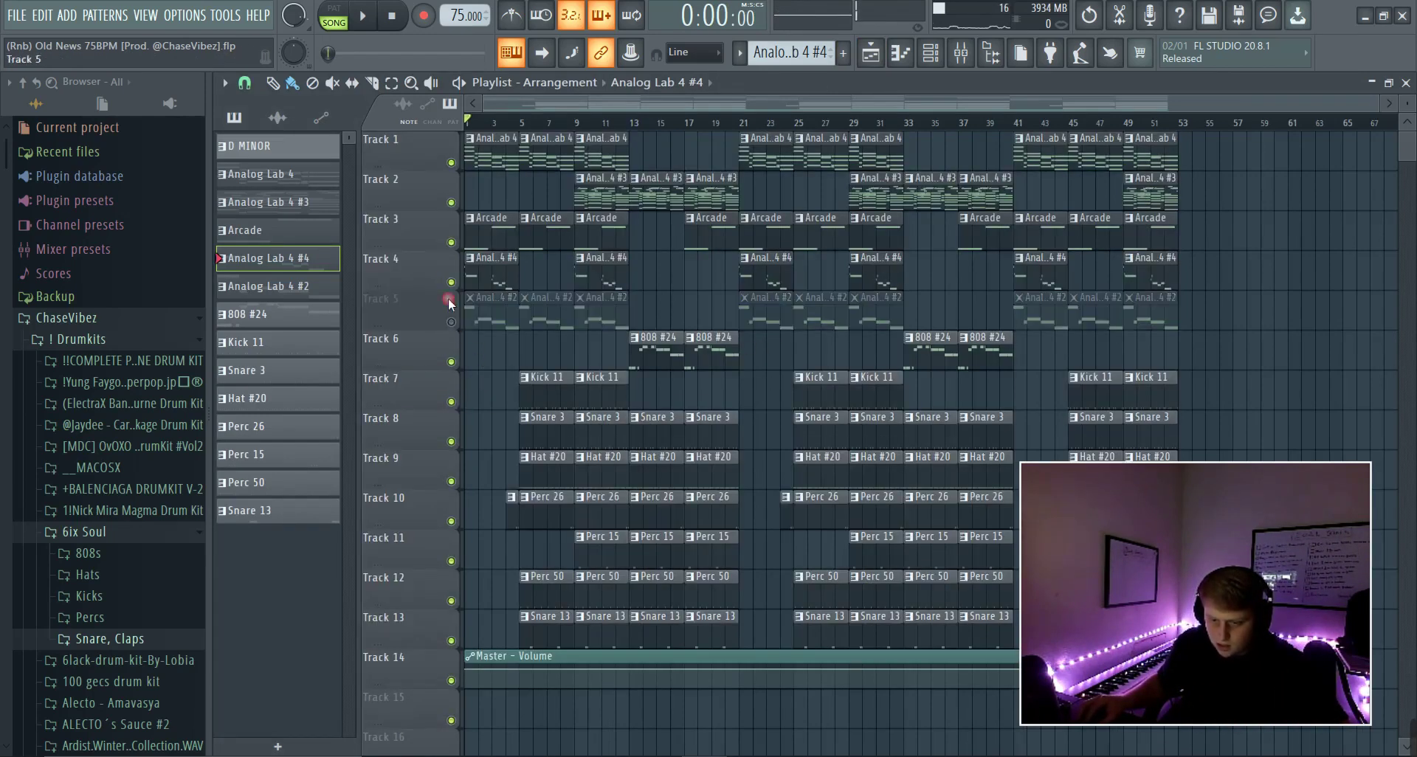
{"action": "left_click", "coordinate": [451, 282]}
{"action": "left_click", "coordinate": [449, 242]}
{"action": "left_click", "coordinate": [451, 202]}
{"action": "left_click", "coordinate": [452, 163]}
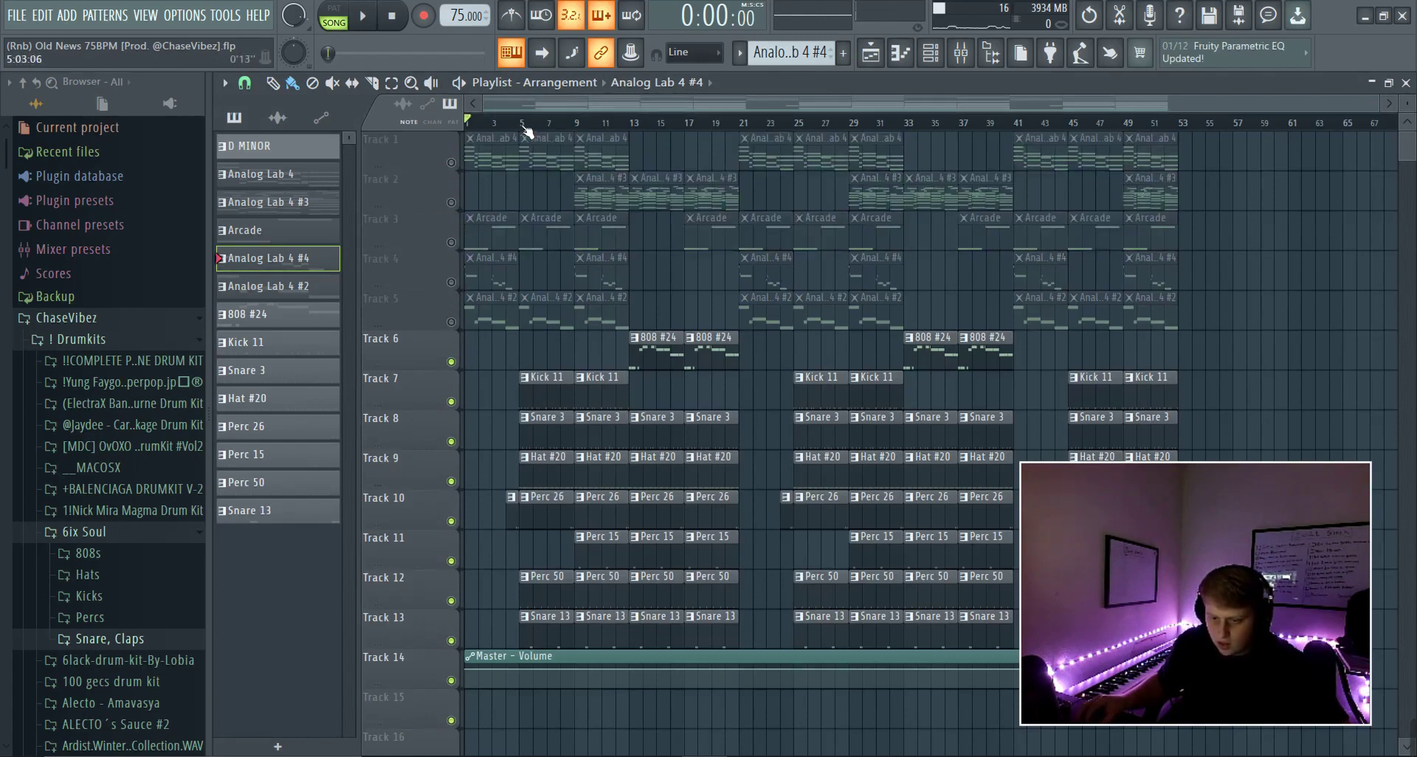
Select bars 9 through 12 on the playlist timeline and play back the drums in that range
{"action": "left_click", "coordinate": [521, 122]}
{"action": "left_click_drag", "start_coordinate": [533, 132], "coordinate": [629, 124]}
{"action": "key", "text": "space"}
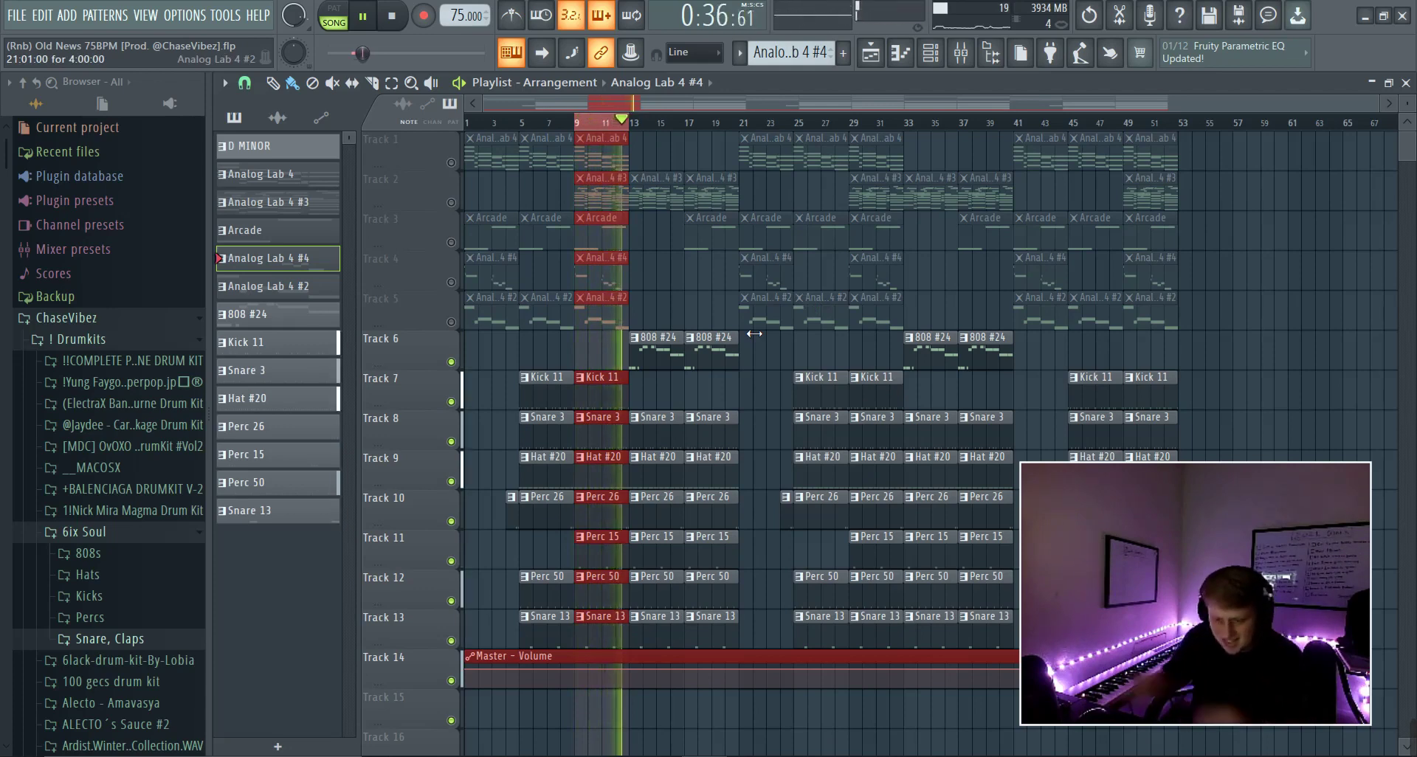
{"action": "key", "text": "space"}
Step through the drum patterns in the channel rack to Hat #20 and open its notes in the piano roll
{"action": "key", "text": "F6"}
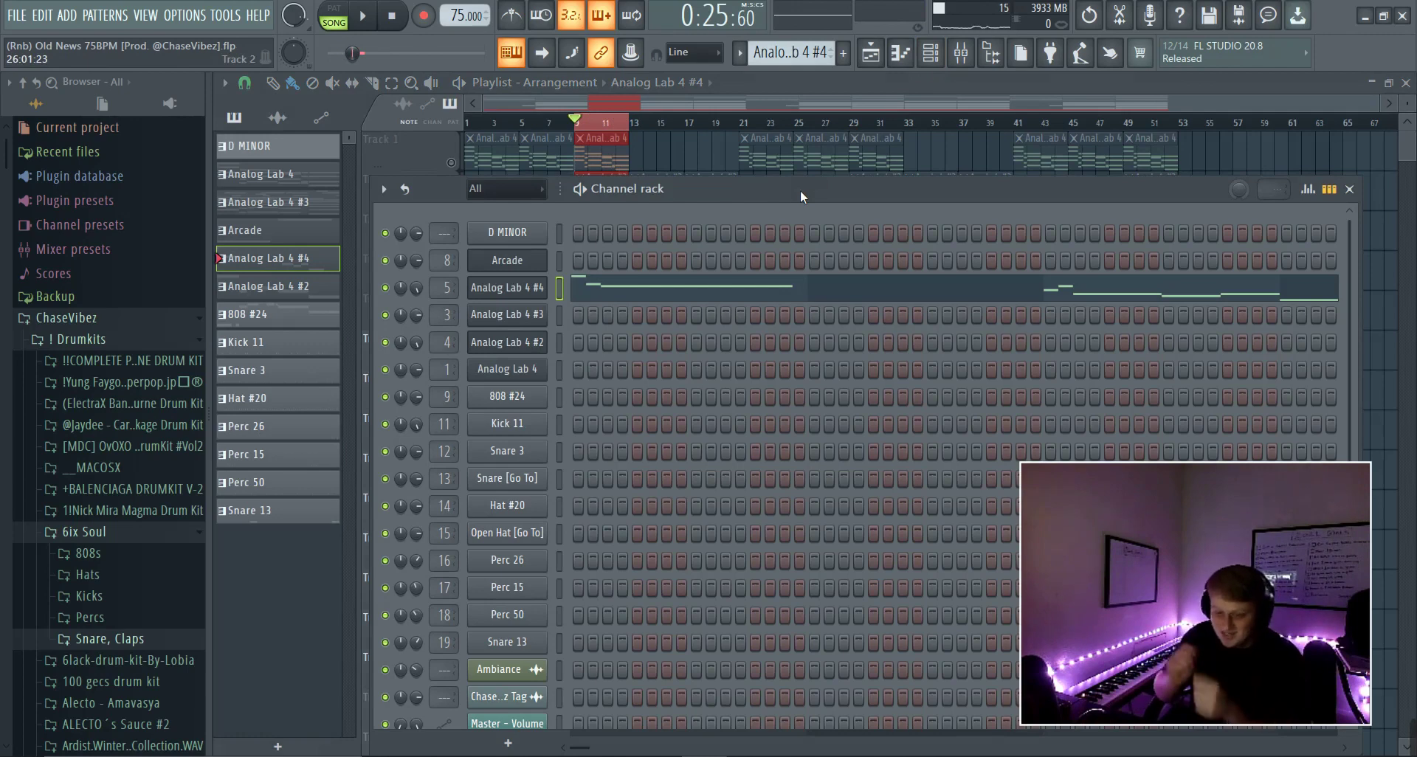
{"action": "scroll", "coordinate": [794, 56], "scroll_direction": "up", "scroll_amount": 1}
{"action": "scroll", "coordinate": [795, 56], "scroll_direction": "down", "scroll_amount": 2}
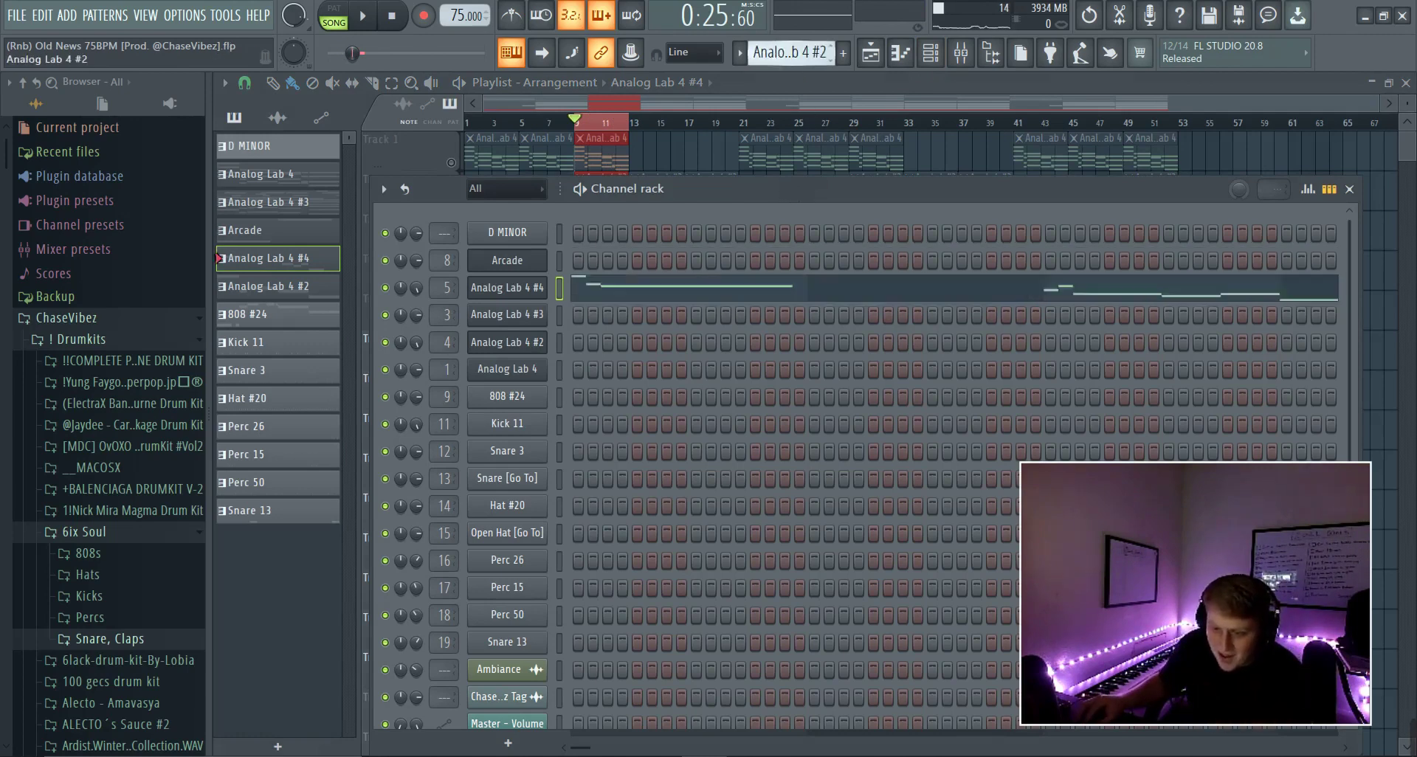
{"action": "scroll", "coordinate": [790, 52], "scroll_direction": "down", "scroll_amount": 2}
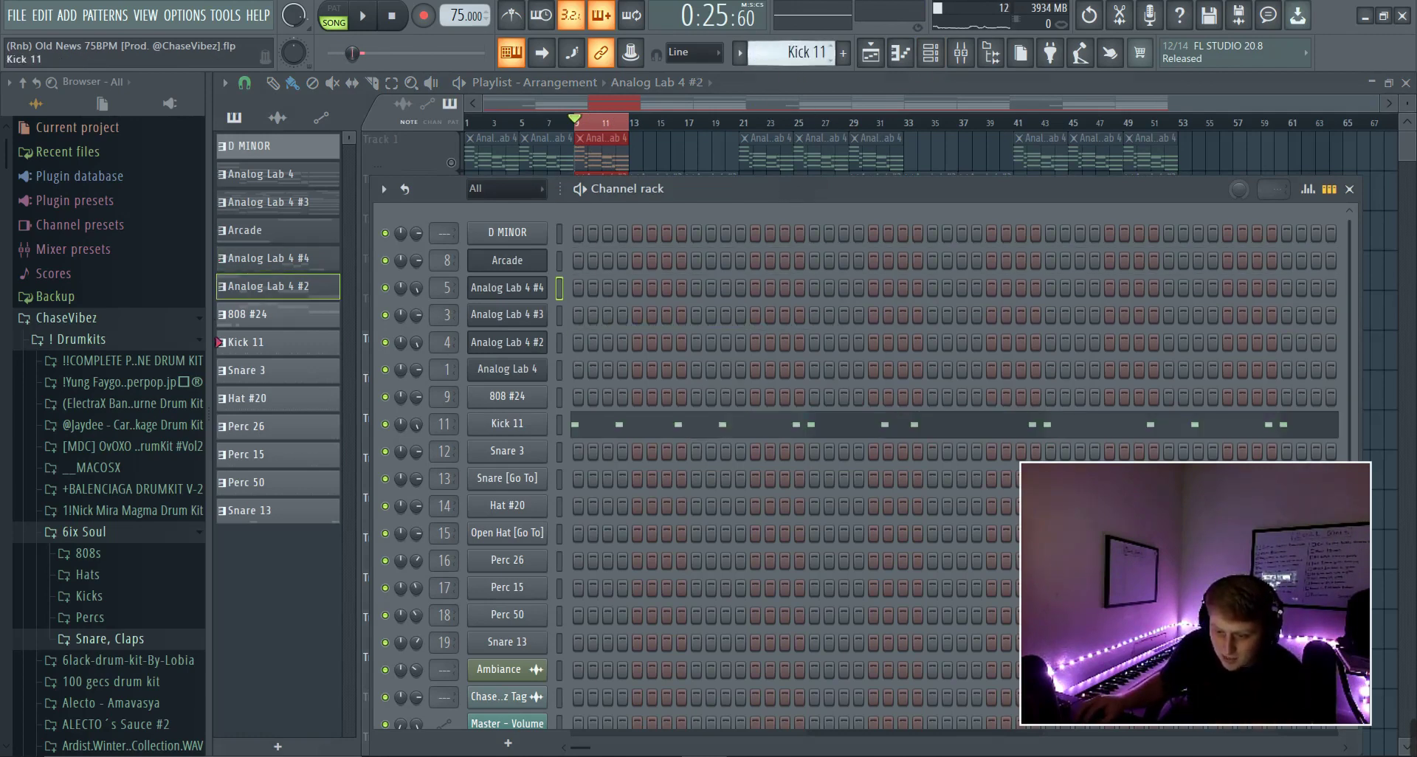
{"action": "scroll", "coordinate": [802, 72], "scroll_direction": "down", "scroll_amount": 1}
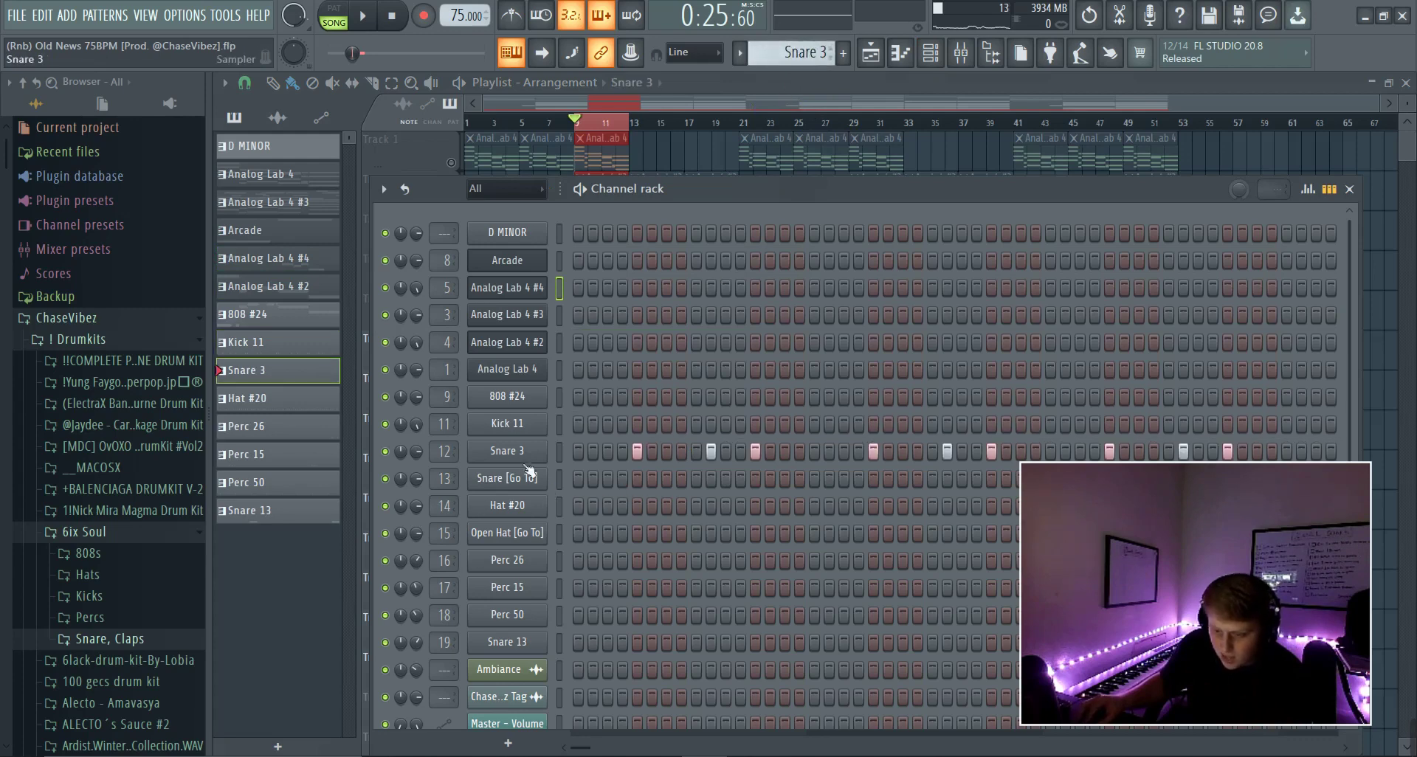
{"action": "right_click", "coordinate": [547, 448]}
{"action": "scroll", "coordinate": [810, 52], "scroll_direction": "down", "scroll_amount": 2}
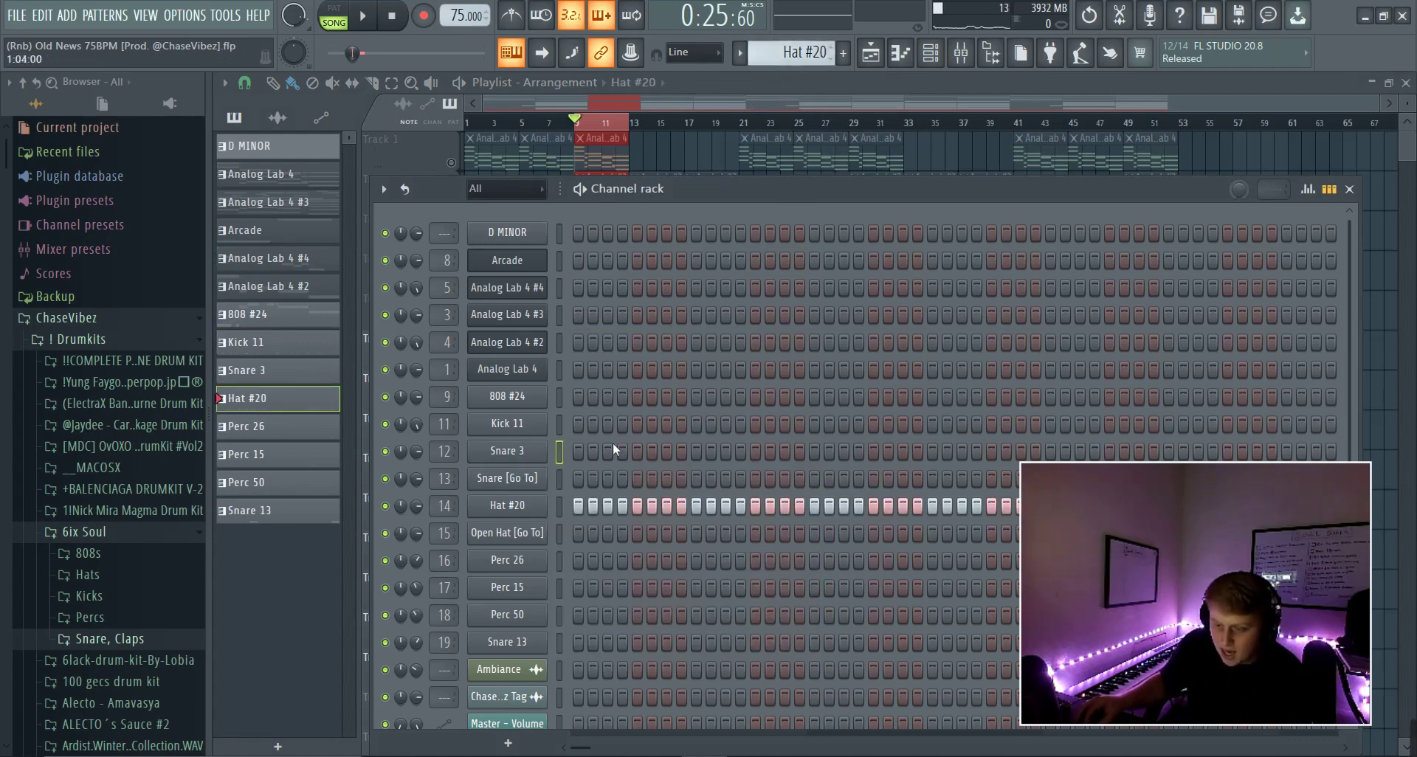
{"action": "right_click", "coordinate": [517, 505]}
{"action": "left_click", "coordinate": [601, 504]}
{"action": "scroll", "coordinate": [635, 550], "scroll_direction": "down", "scroll_amount": 3}
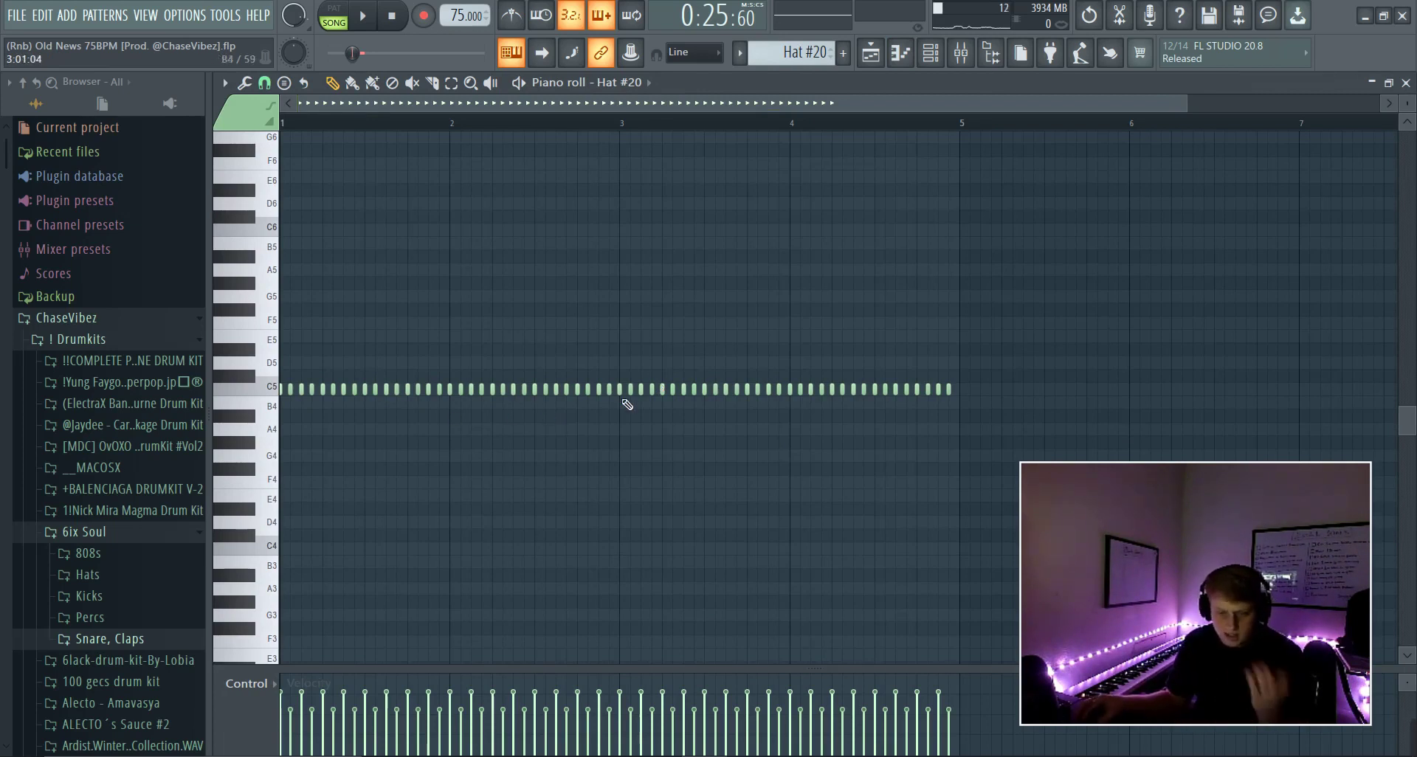
Select all the Hat #20 notes, examine their spacing and velocities, and play the pattern
{"action": "key", "text": "ctrl+a"}
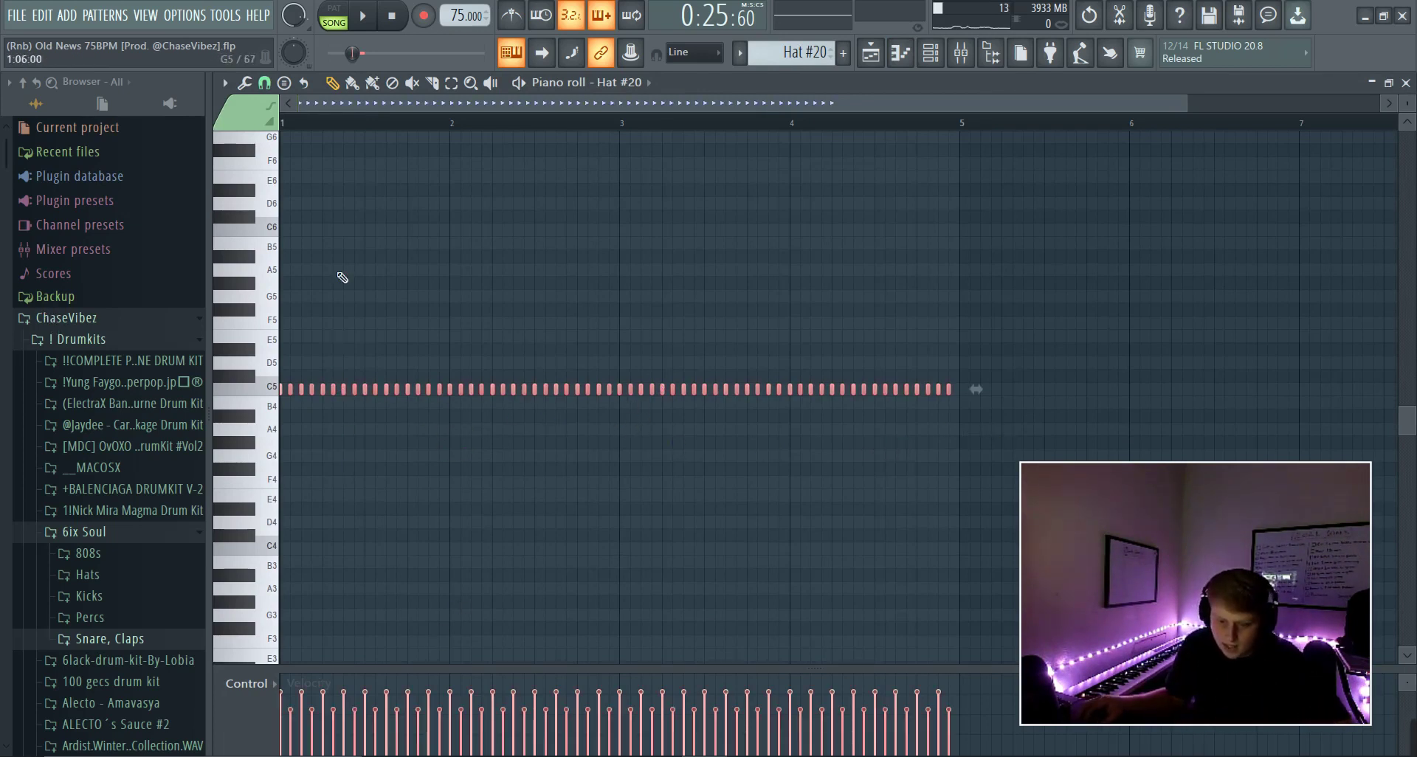
{"action": "scroll", "coordinate": [317, 136], "scroll_direction": "up", "scroll_amount": 3}
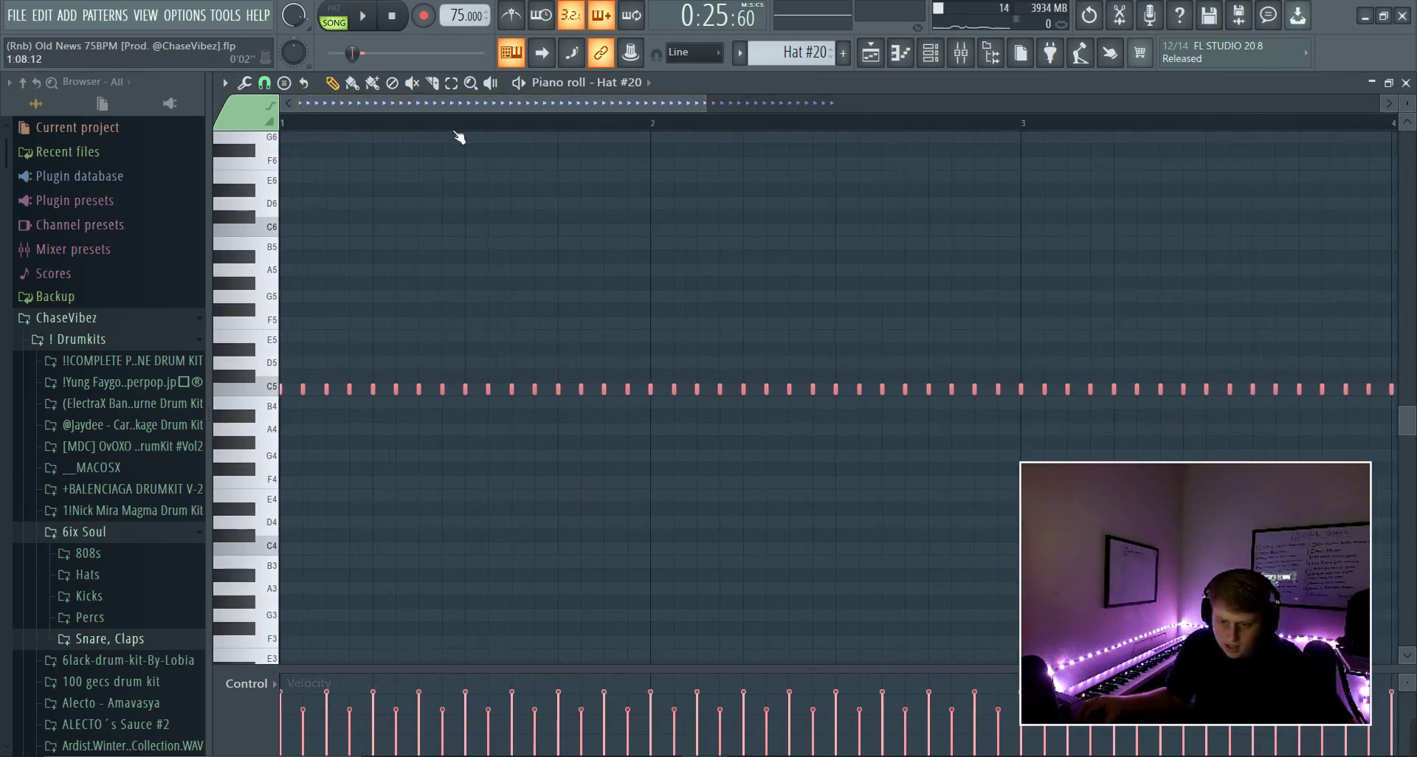
{"action": "scroll", "coordinate": [459, 138], "scroll_direction": "down", "scroll_amount": 3}
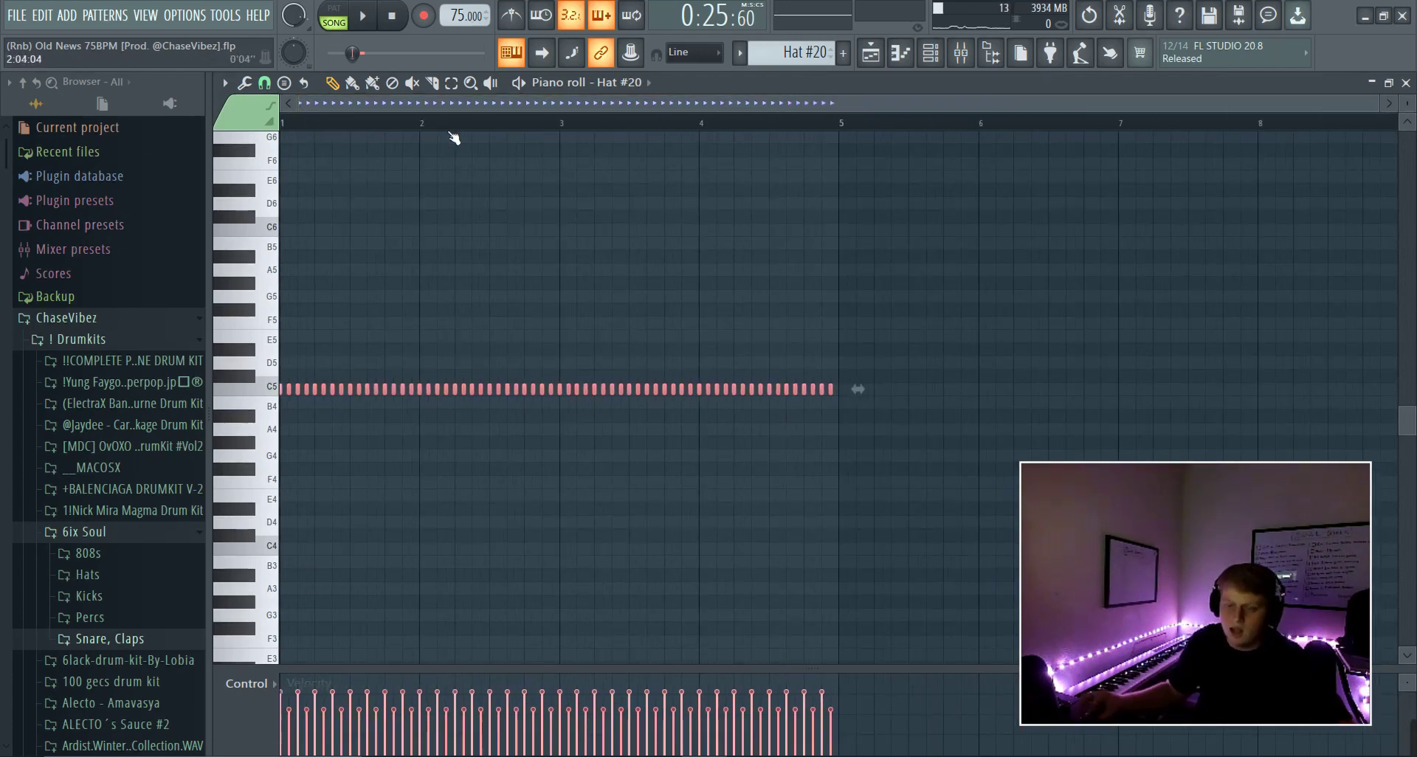
{"action": "key", "text": "space"}
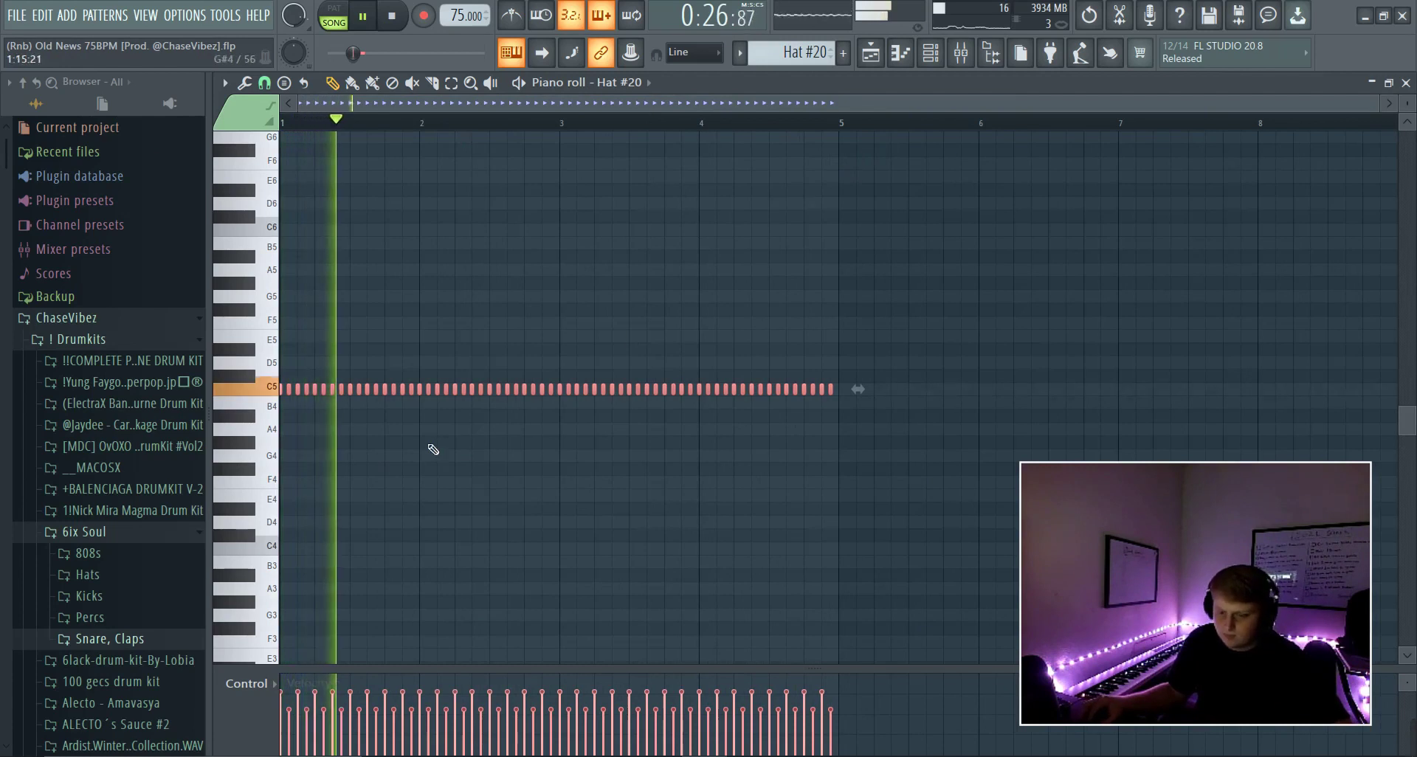
Stop playback and inspect the Fruity delay 2, PanCake2 and Fruity parametric EQ 2 effects on the Hi Hat mixer track
{"action": "key", "text": "F9"}
{"action": "key", "text": "space"}
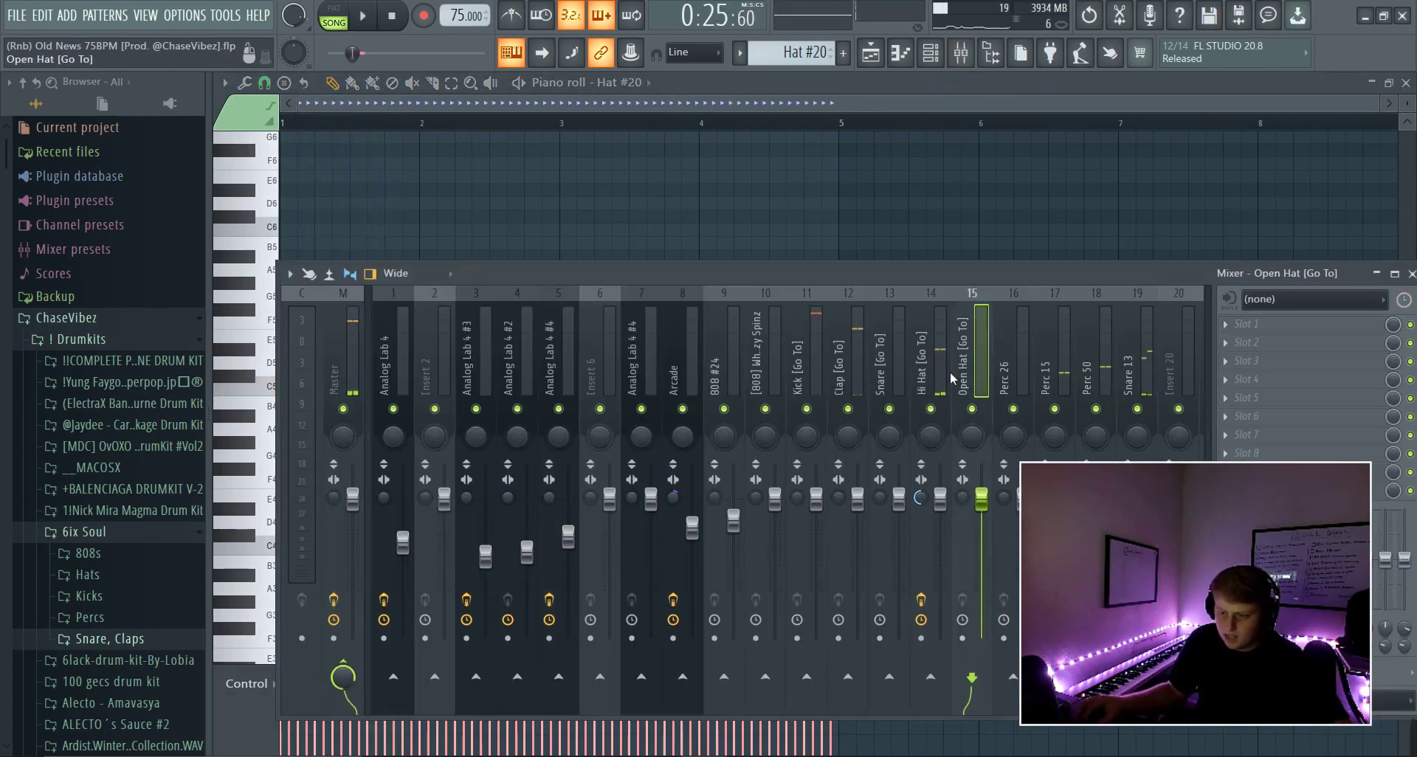
{"action": "left_click", "coordinate": [1326, 344]}
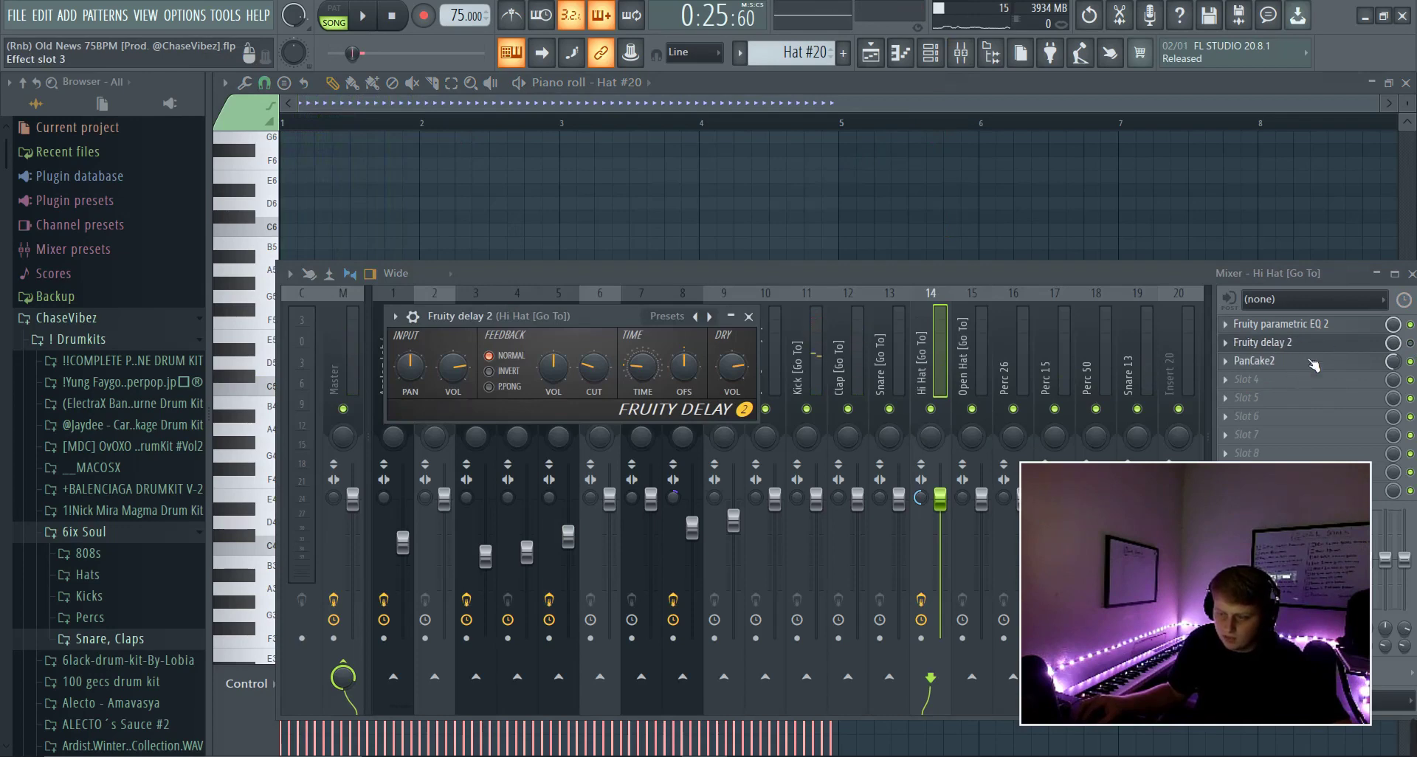
{"action": "left_click", "coordinate": [1255, 361]}
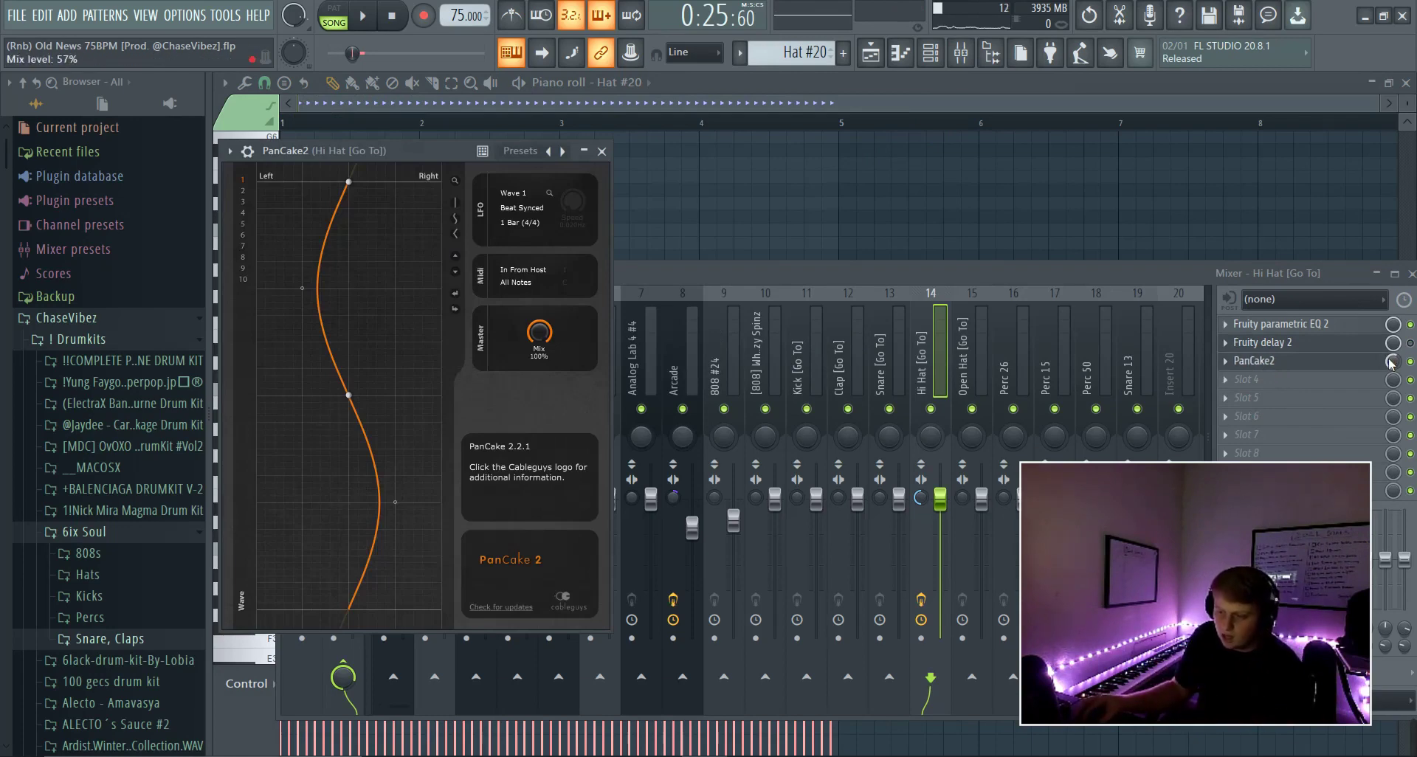
{"action": "left_click", "coordinate": [1325, 325]}
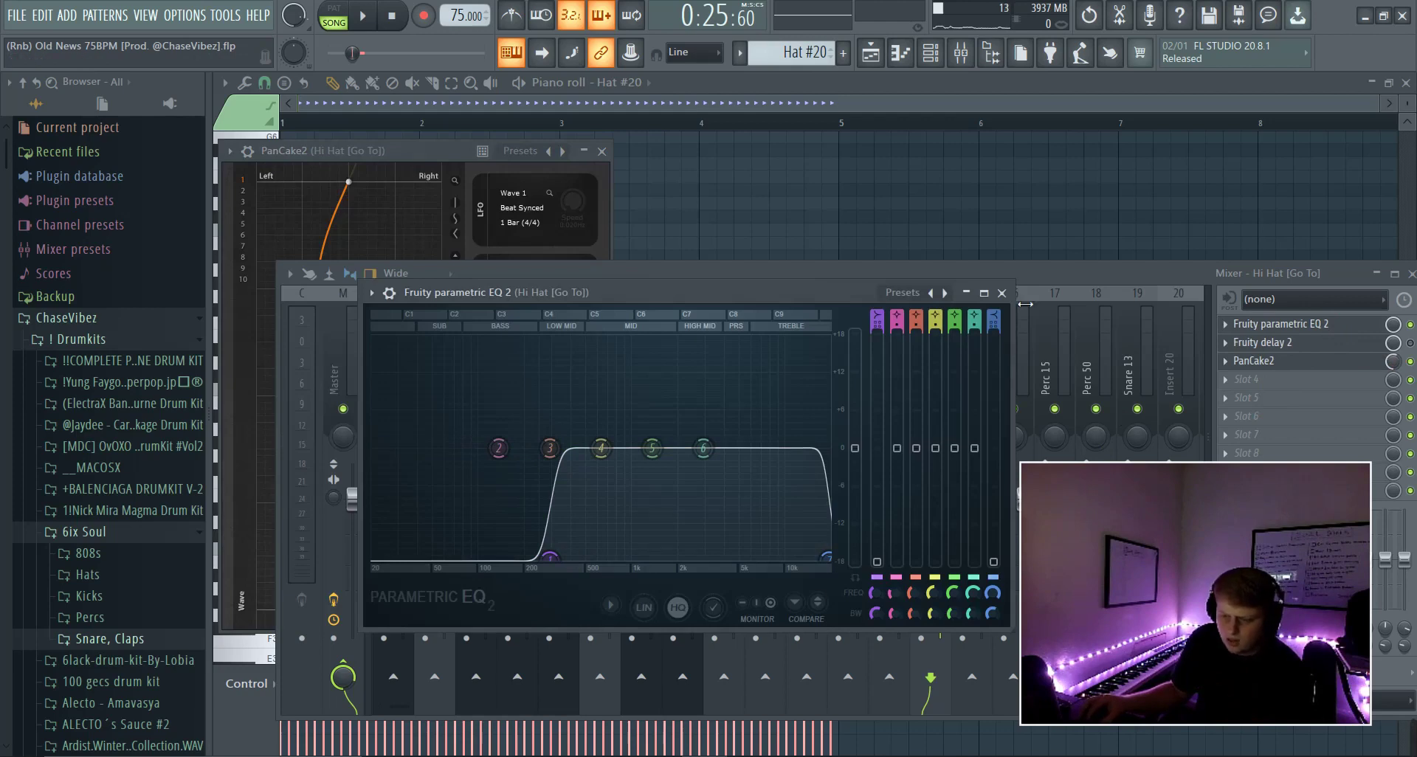
{"action": "left_click", "coordinate": [1008, 320]}
Switch to the Snare 3 pattern, open its notes in the piano roll, and play it back briefly
{"action": "left_click", "coordinate": [900, 52]}
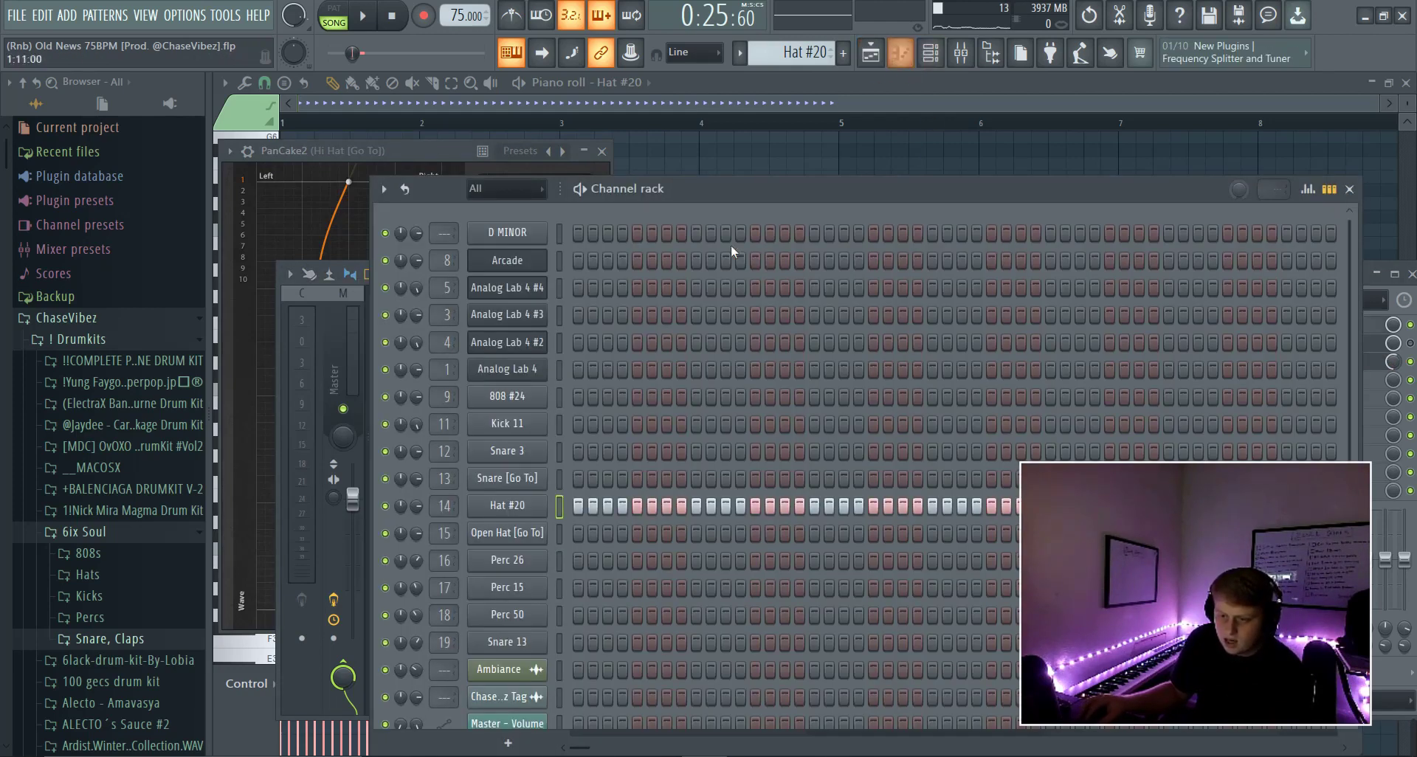
{"action": "scroll", "coordinate": [781, 57], "scroll_direction": "up", "scroll_amount": 1}
{"action": "right_click", "coordinate": [522, 452]}
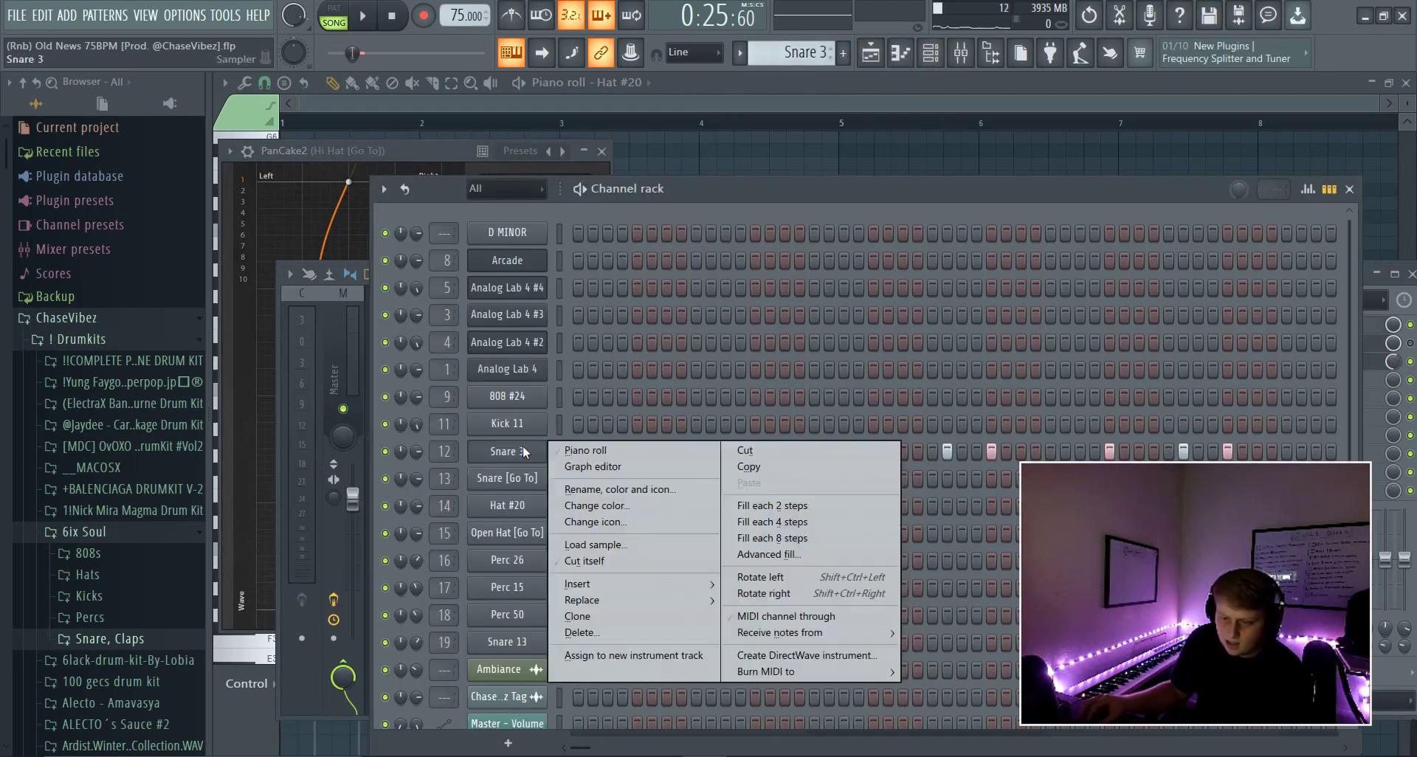
{"action": "left_click", "coordinate": [551, 467]}
{"action": "right_click", "coordinate": [551, 465]}
{"action": "left_click", "coordinate": [556, 454]}
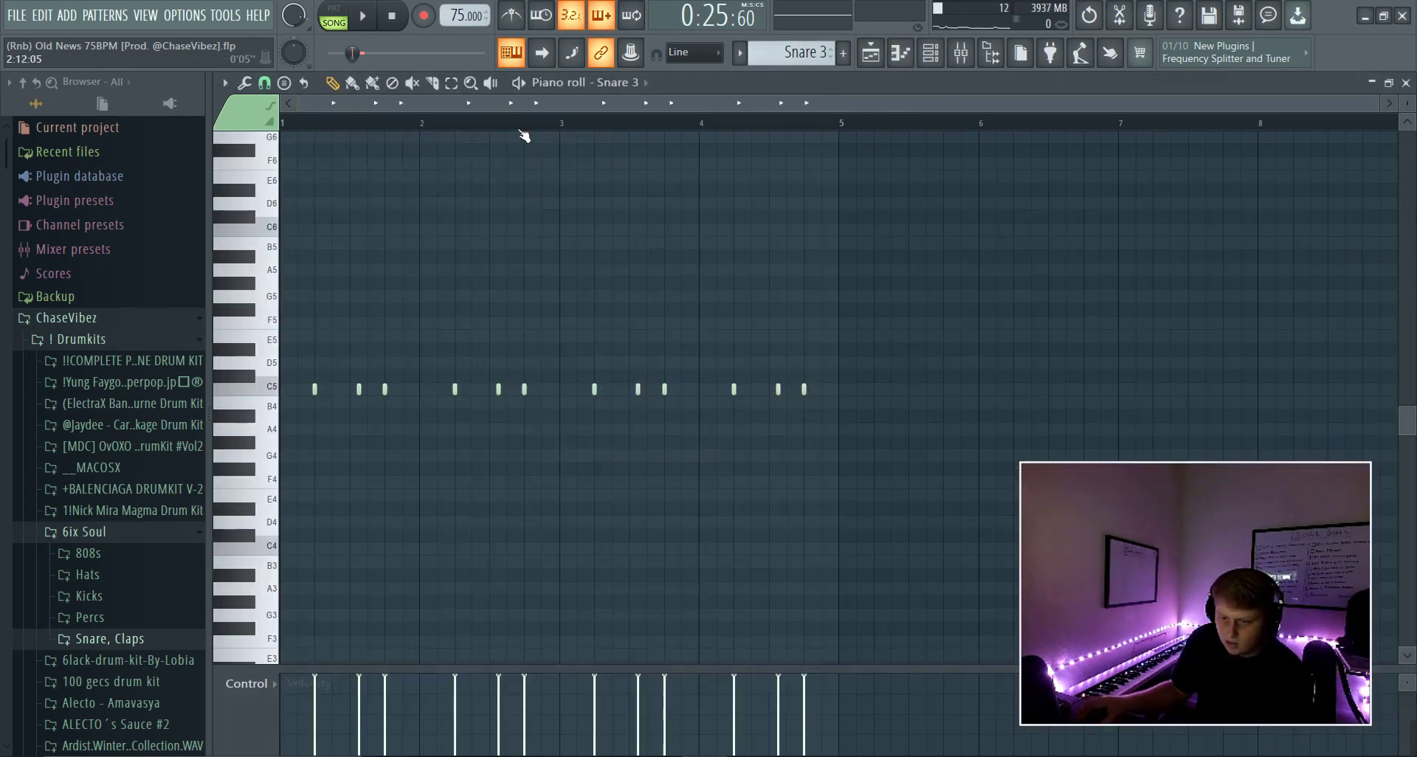
{"action": "left_click", "coordinate": [365, 19]}
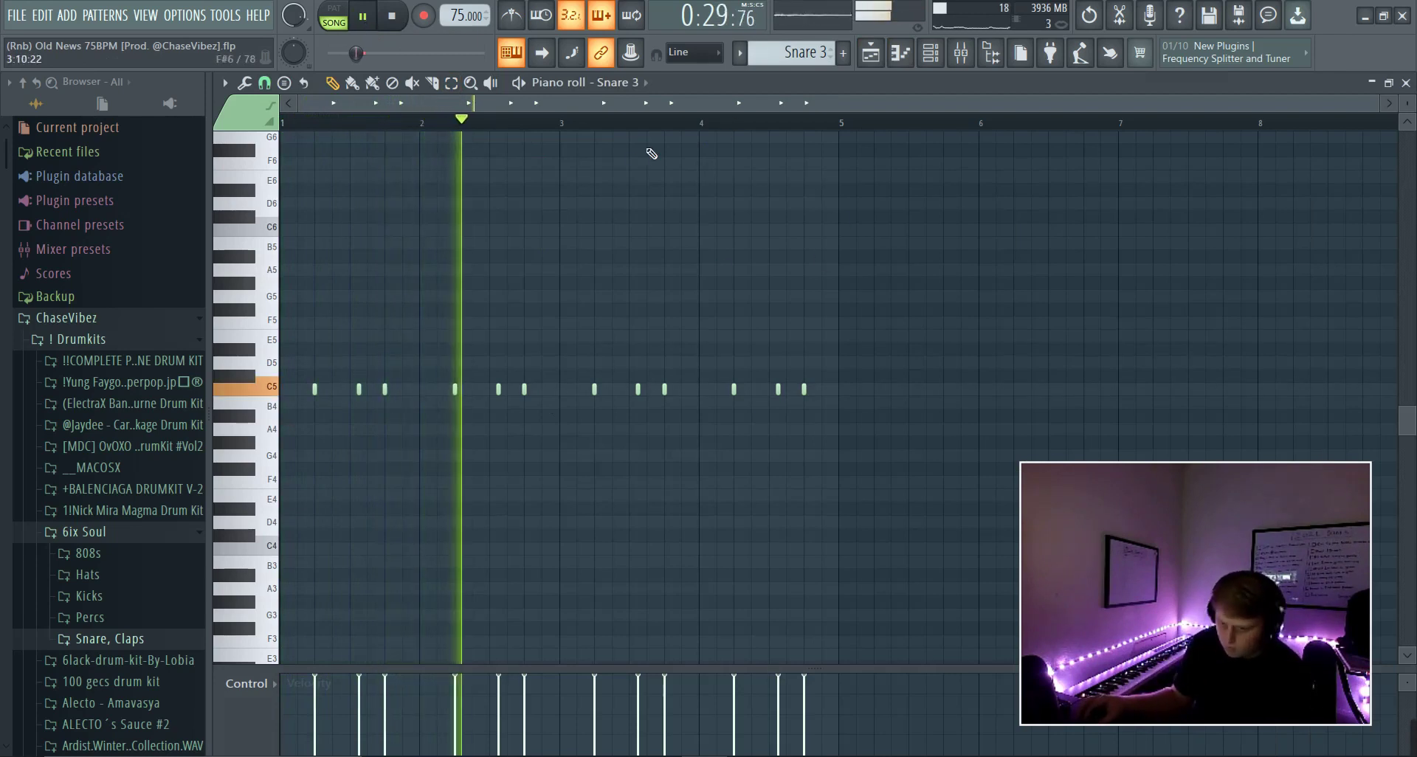
{"action": "left_click", "coordinate": [393, 16]}
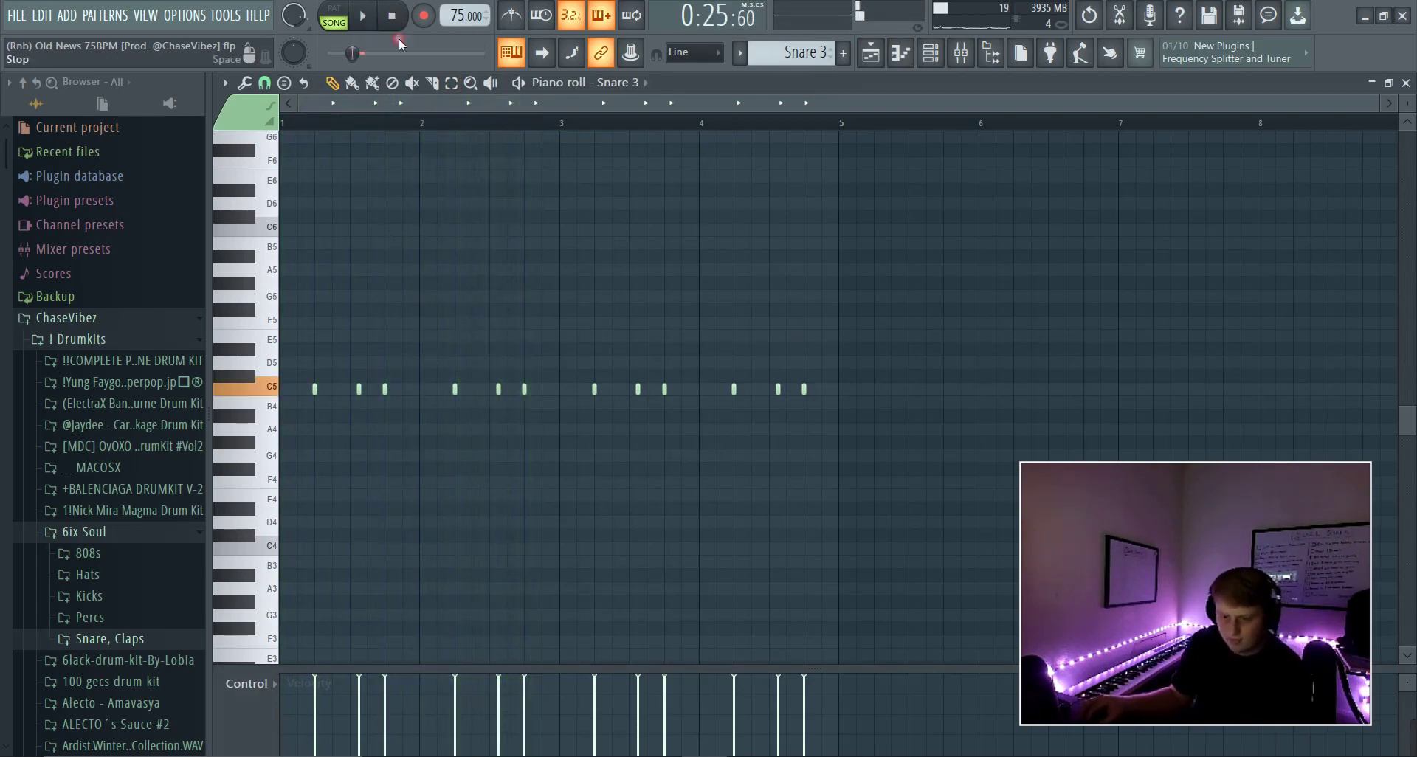
Switch to the Kick 11 pattern, open its notes in the piano roll, and play it back
{"action": "left_click", "coordinate": [928, 55]}
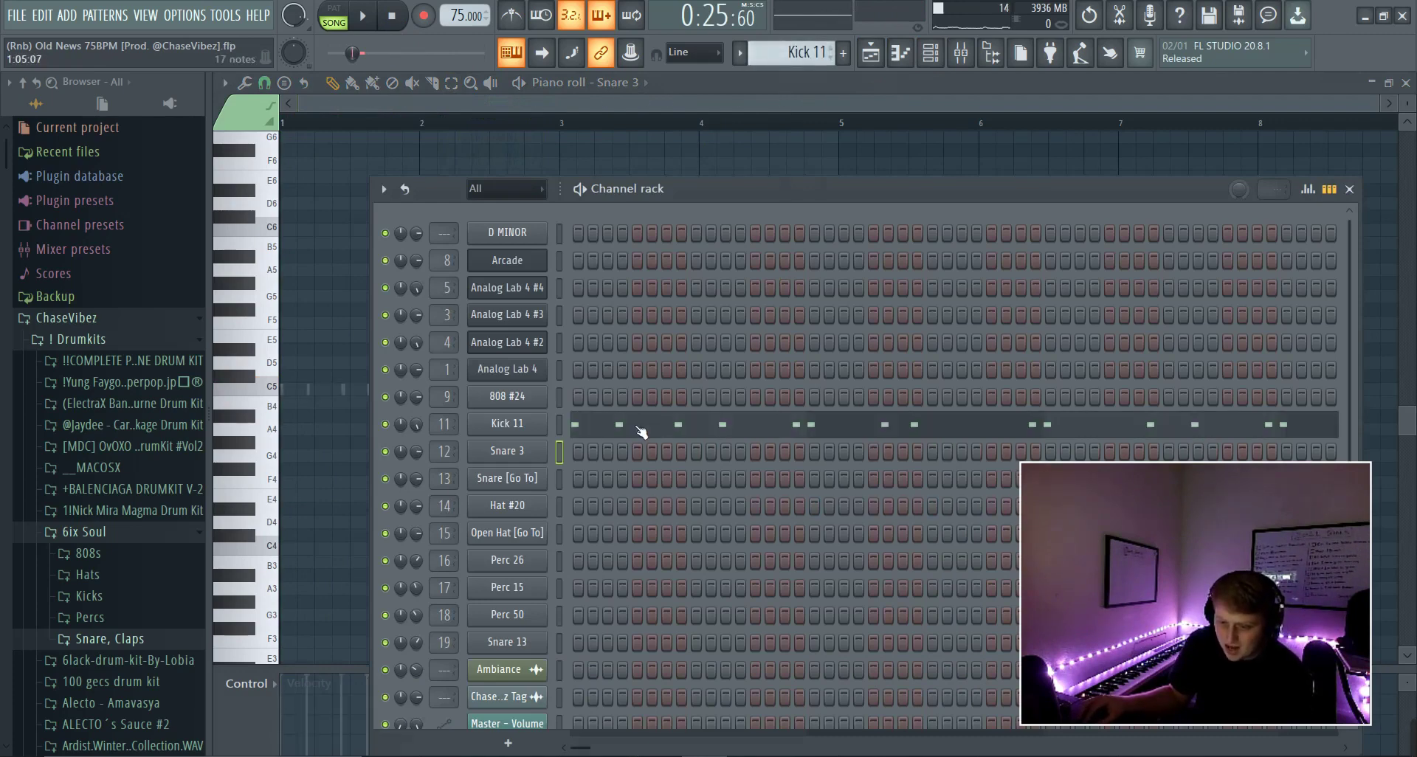
{"action": "left_click", "coordinate": [641, 432]}
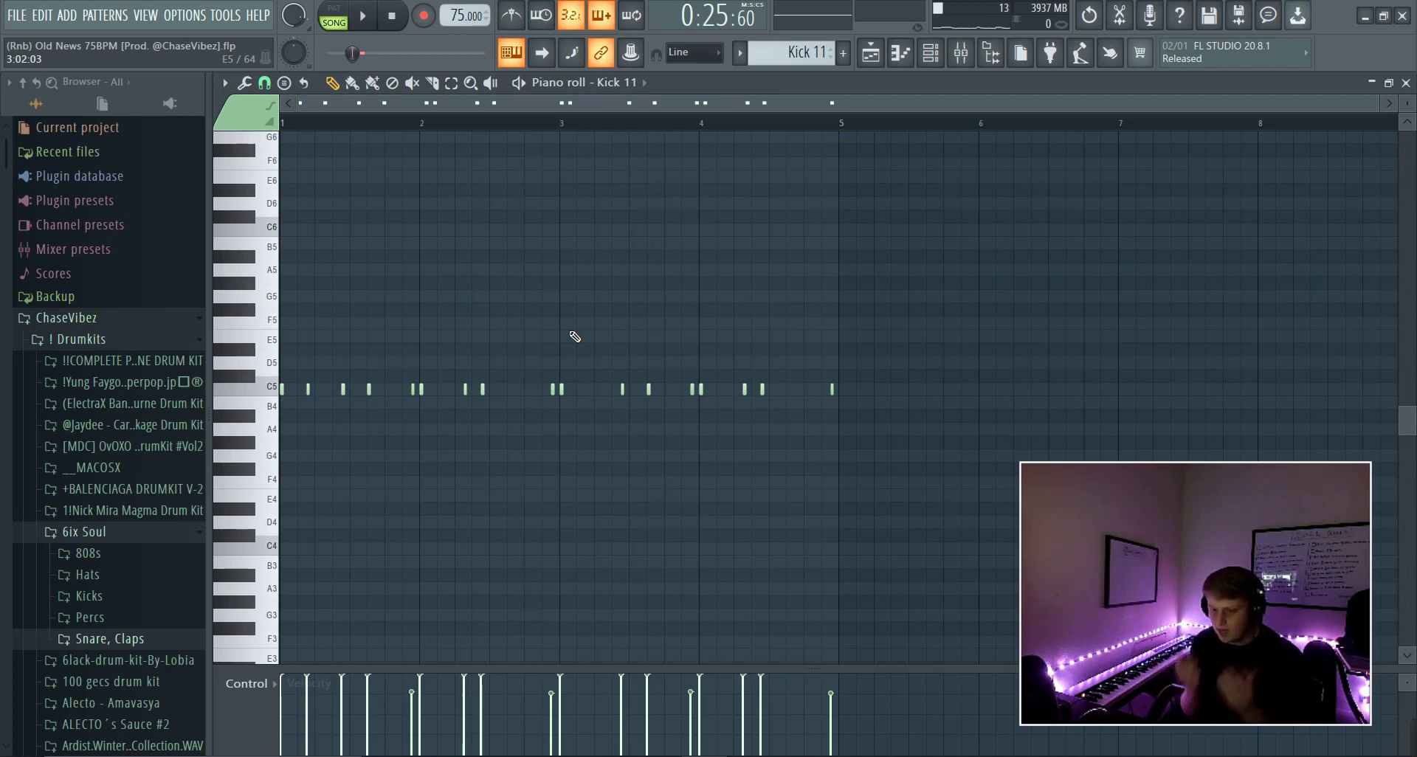
{"action": "key", "text": "space"}
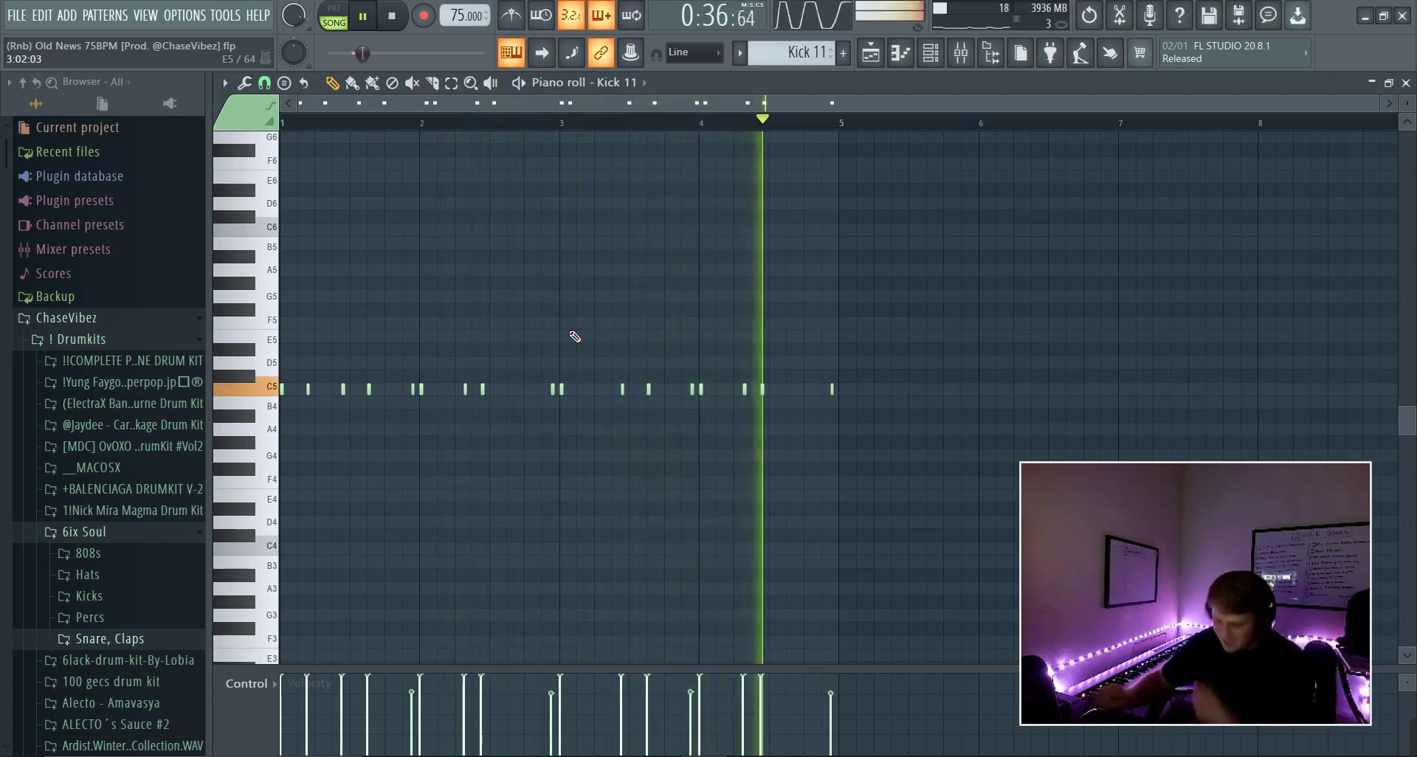
{"action": "key", "text": "space"}
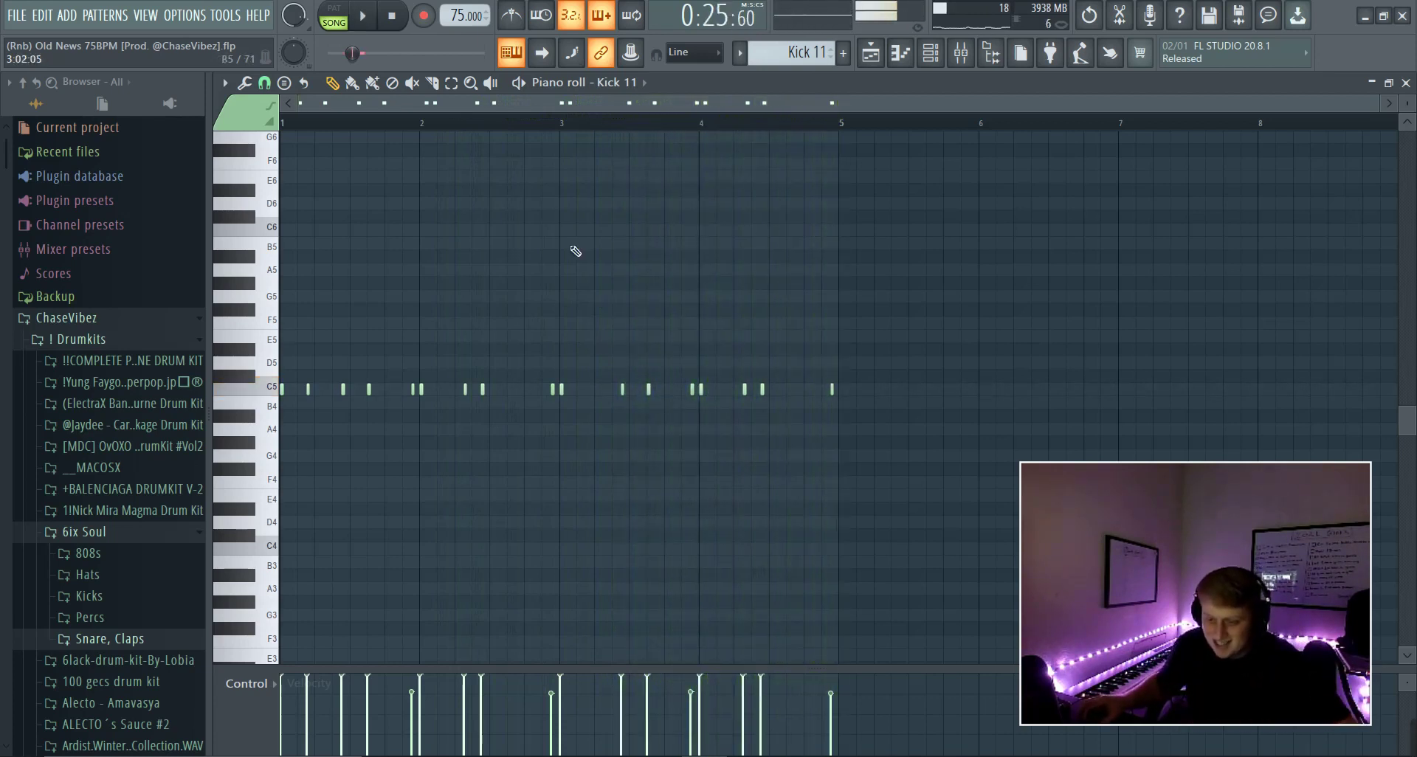
Examine the placement of the Kick 11 notes up close and play the first bar again
{"action": "scroll", "coordinate": [517, 192], "scroll_direction": "up", "scroll_amount": 1}
{"action": "scroll", "coordinate": [472, 138], "scroll_direction": "up", "scroll_amount": 4}
{"action": "scroll", "coordinate": [424, 139], "scroll_direction": "down", "scroll_amount": 4}
{"action": "scroll", "coordinate": [383, 137], "scroll_direction": "up", "scroll_amount": 4}
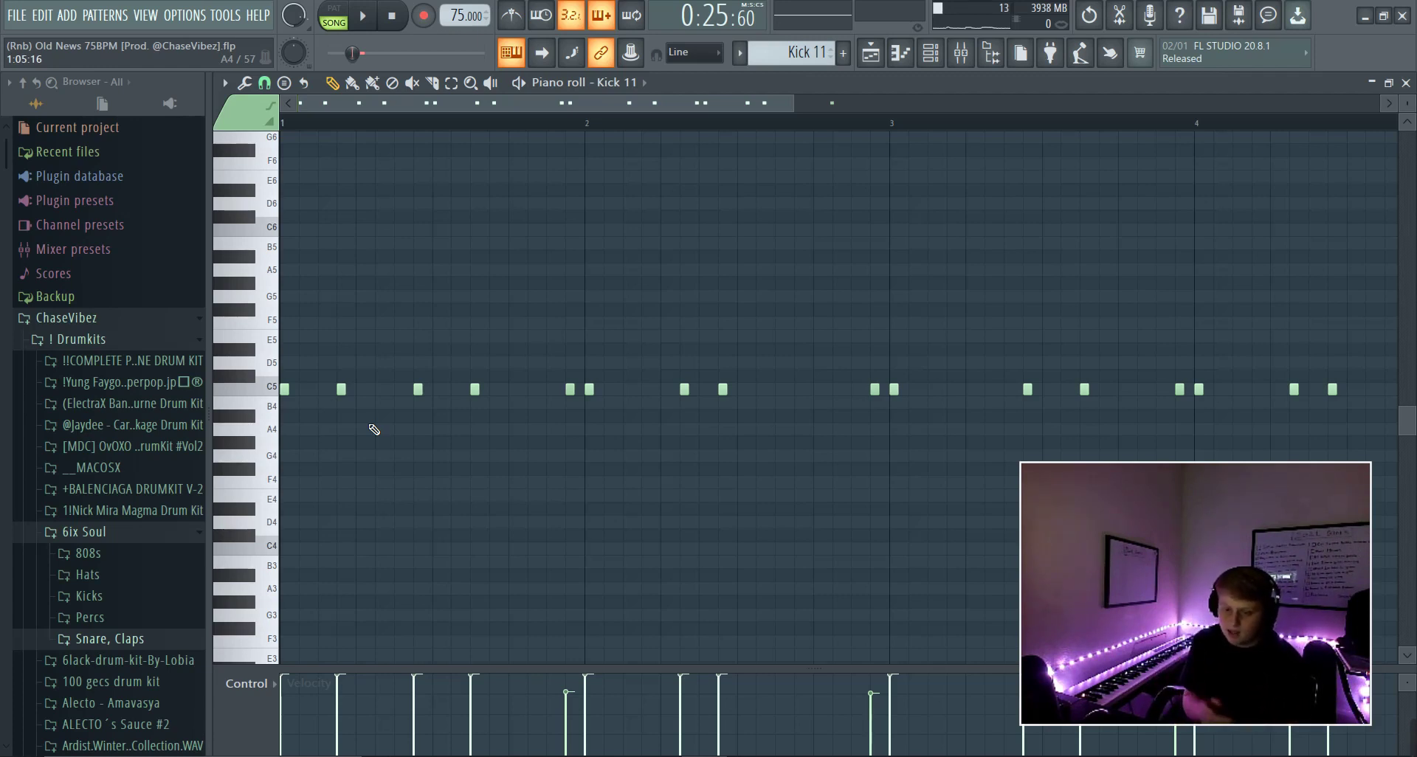
{"action": "key", "text": "space"}
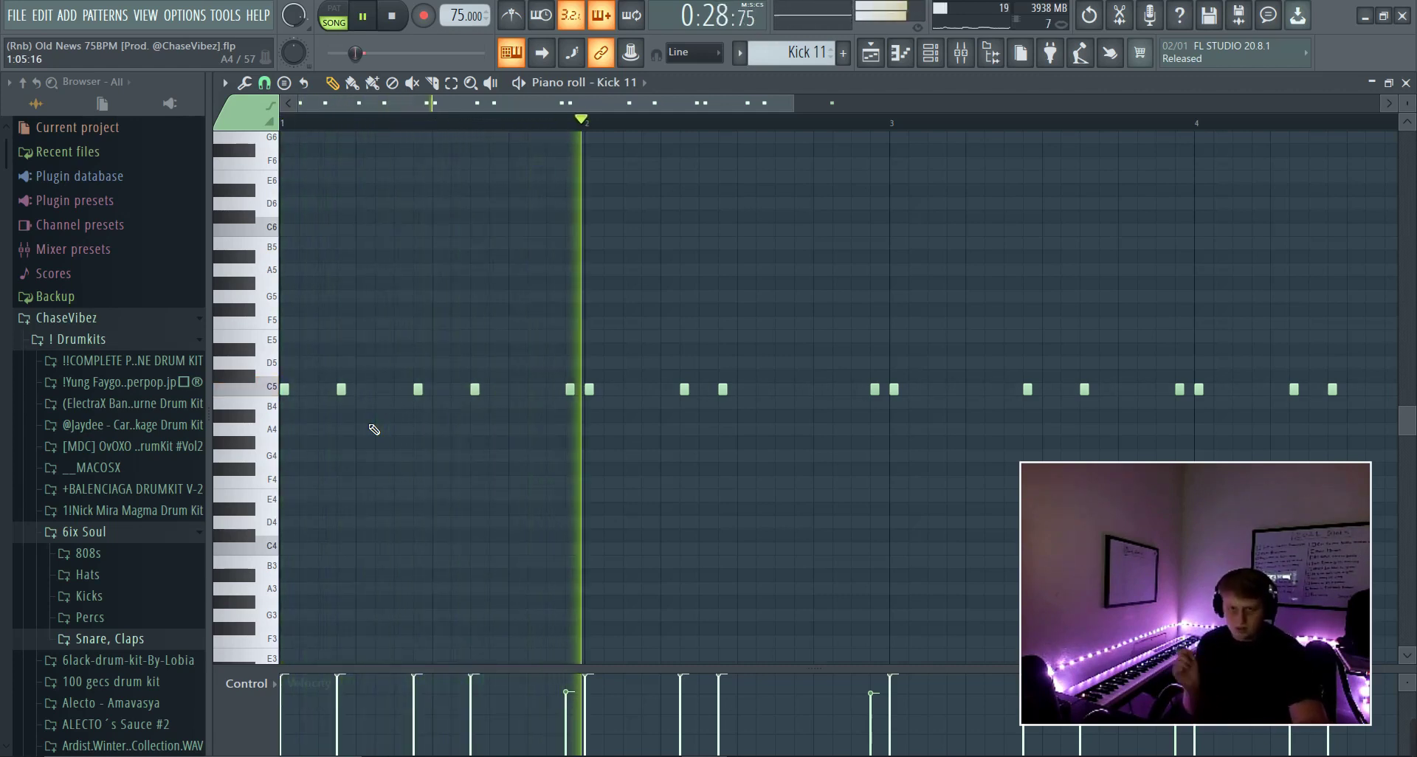
{"action": "key", "text": "space"}
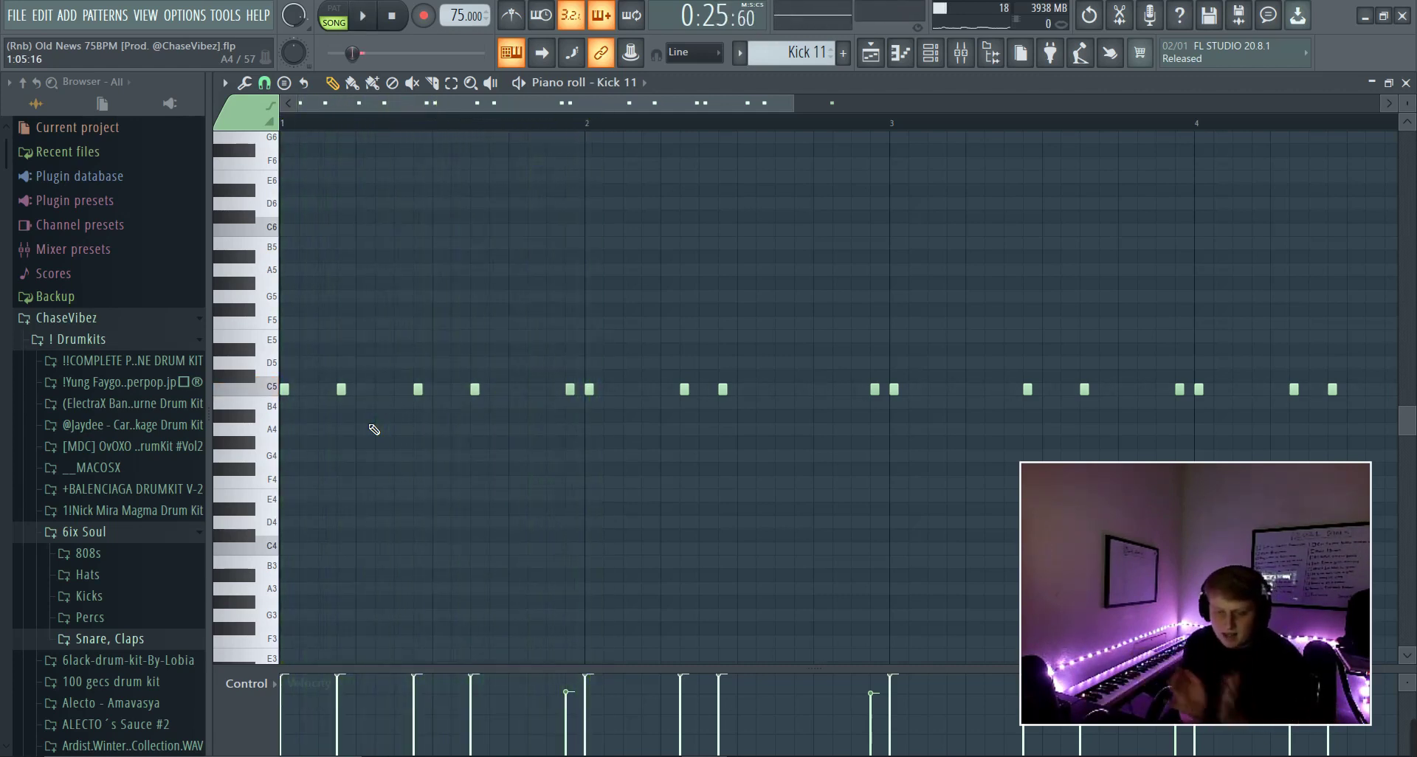
{"action": "scroll", "coordinate": [561, 140], "scroll_direction": "up", "scroll_amount": 6}
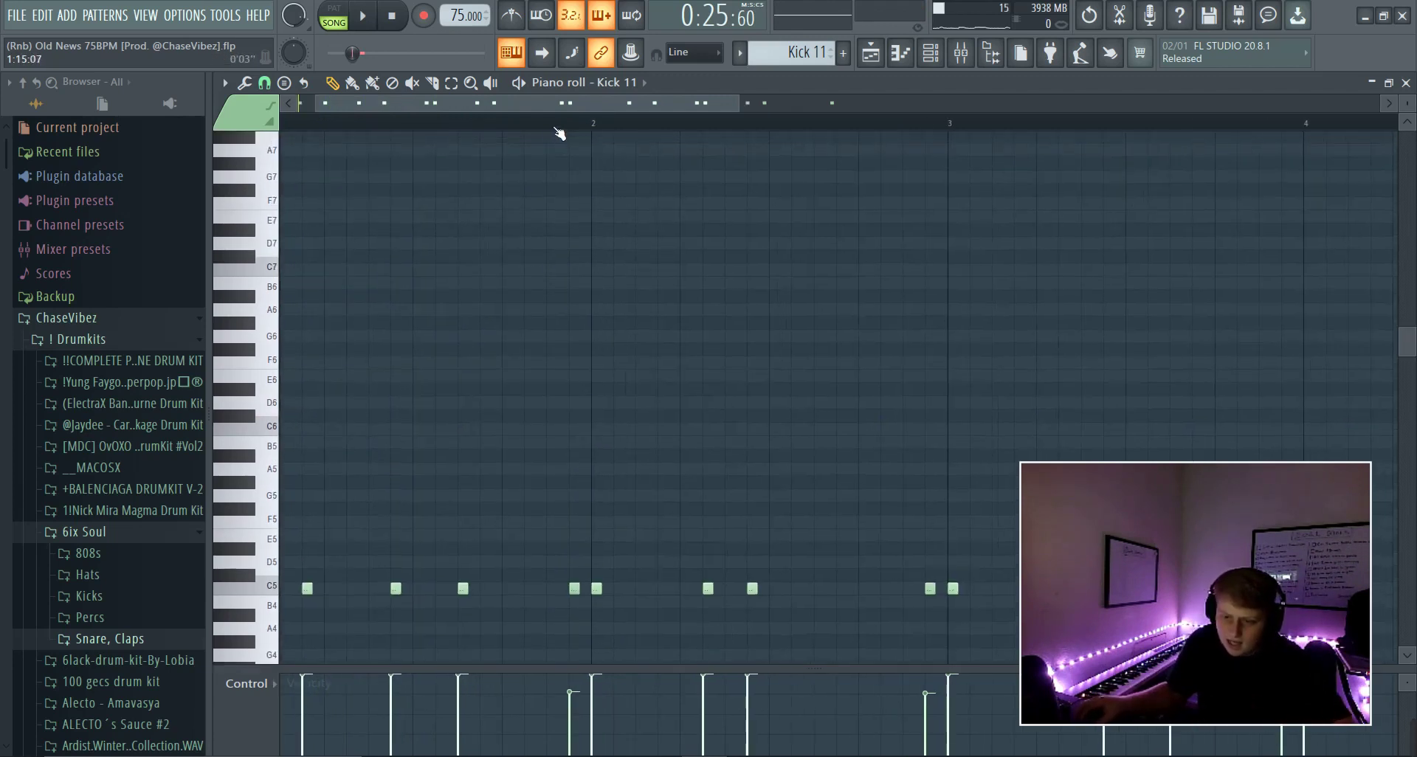
Review the full four-bar Kick 11 pattern in the piano roll and play it back
{"action": "scroll", "coordinate": [560, 130], "scroll_direction": "down", "scroll_amount": 5}
{"action": "scroll", "coordinate": [547, 218], "scroll_direction": "down", "scroll_amount": 2}
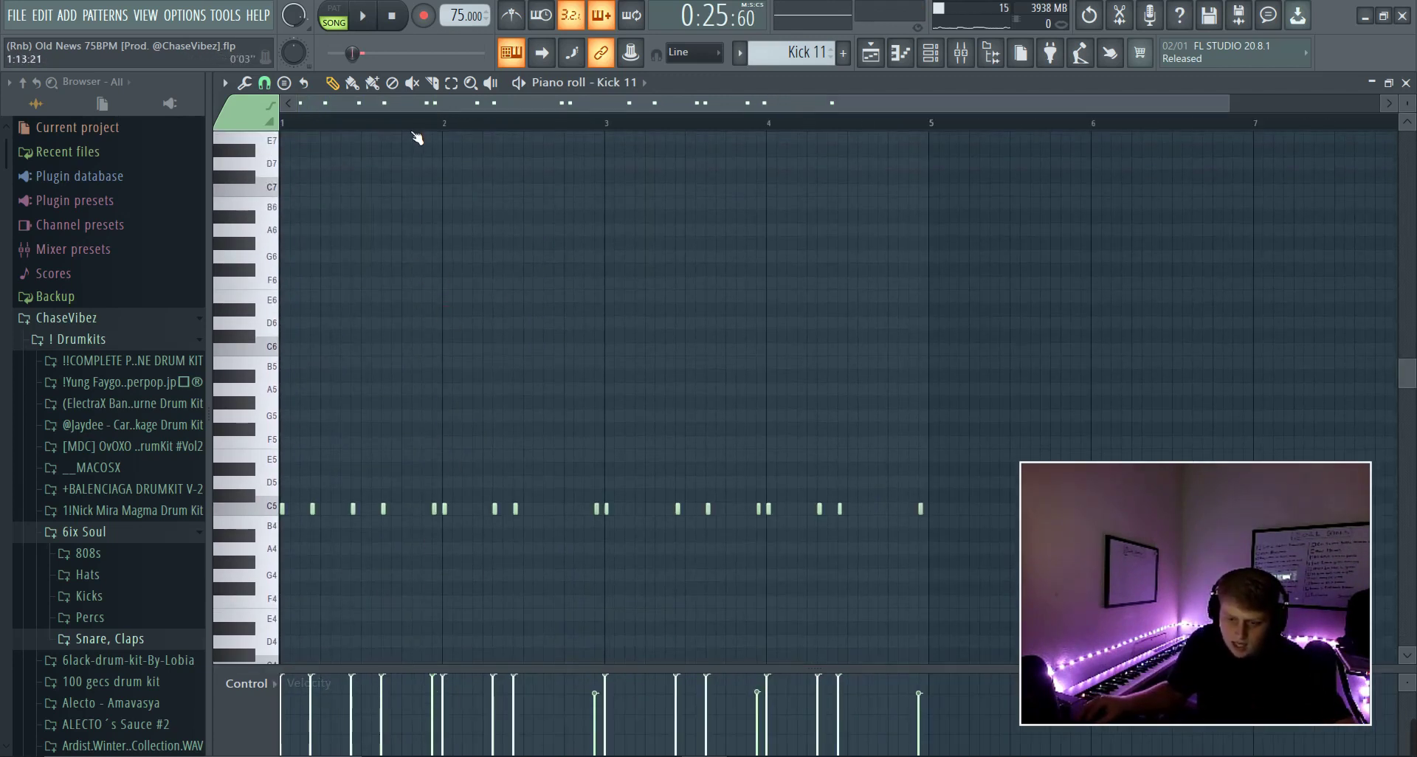
{"action": "key", "text": "space"}
{"action": "key", "text": "space"}
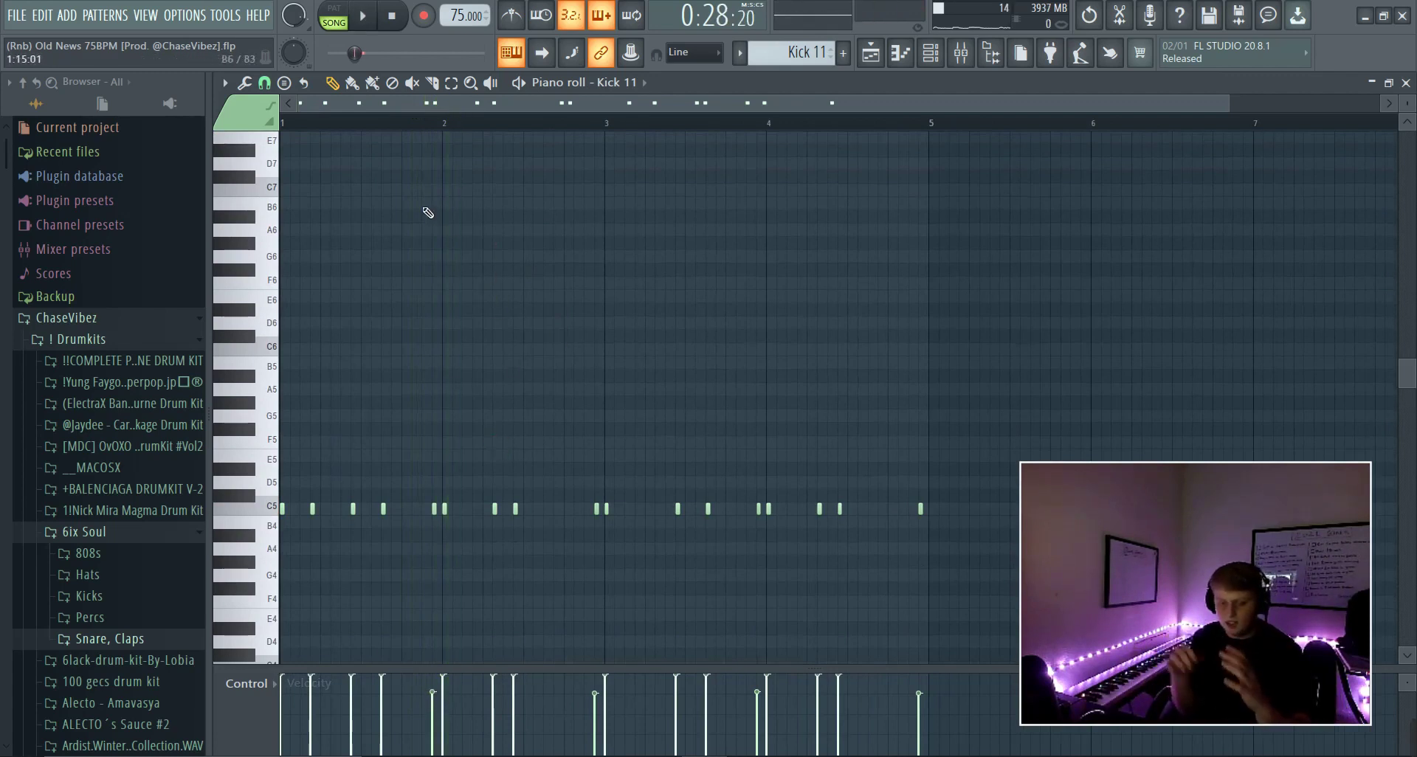
{"action": "key", "text": "space"}
{"action": "key", "text": "space"}
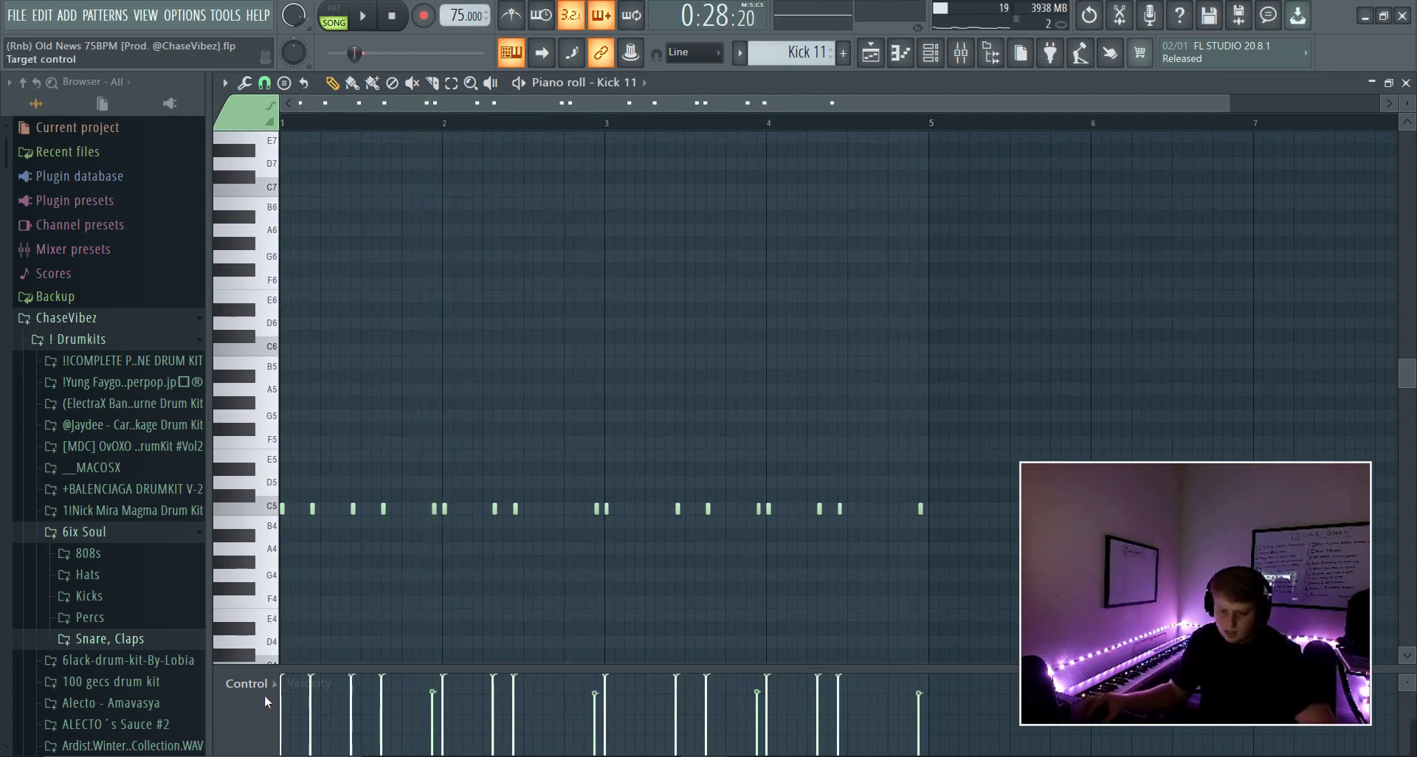
Check the velocity of the softer Kick 11 note just before bar 2 and replay the pattern
{"action": "left_click_drag", "start_coordinate": [431, 707], "coordinate": [434, 644]}
{"action": "key", "text": "space"}
{"action": "key", "text": "space"}
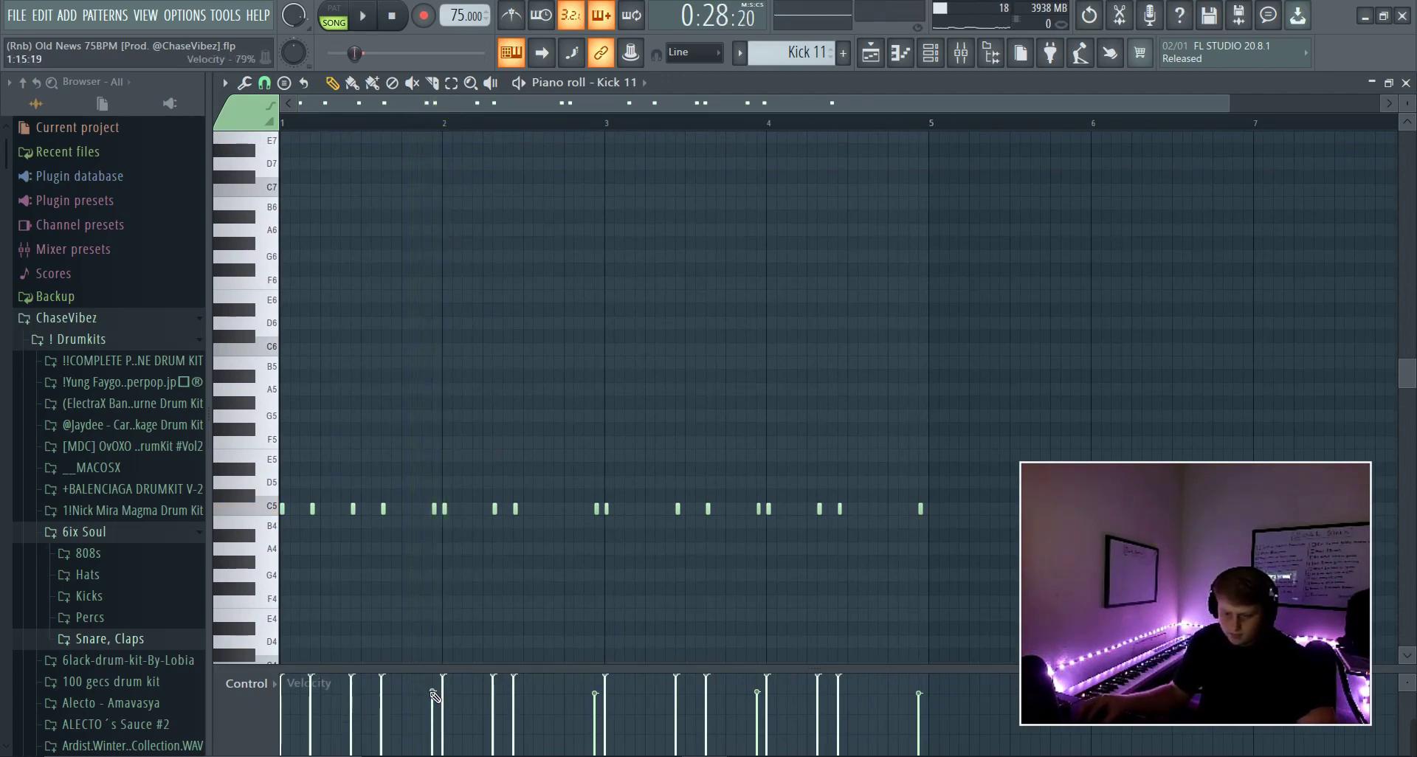
{"action": "key", "text": "space"}
{"action": "key", "text": "space"}
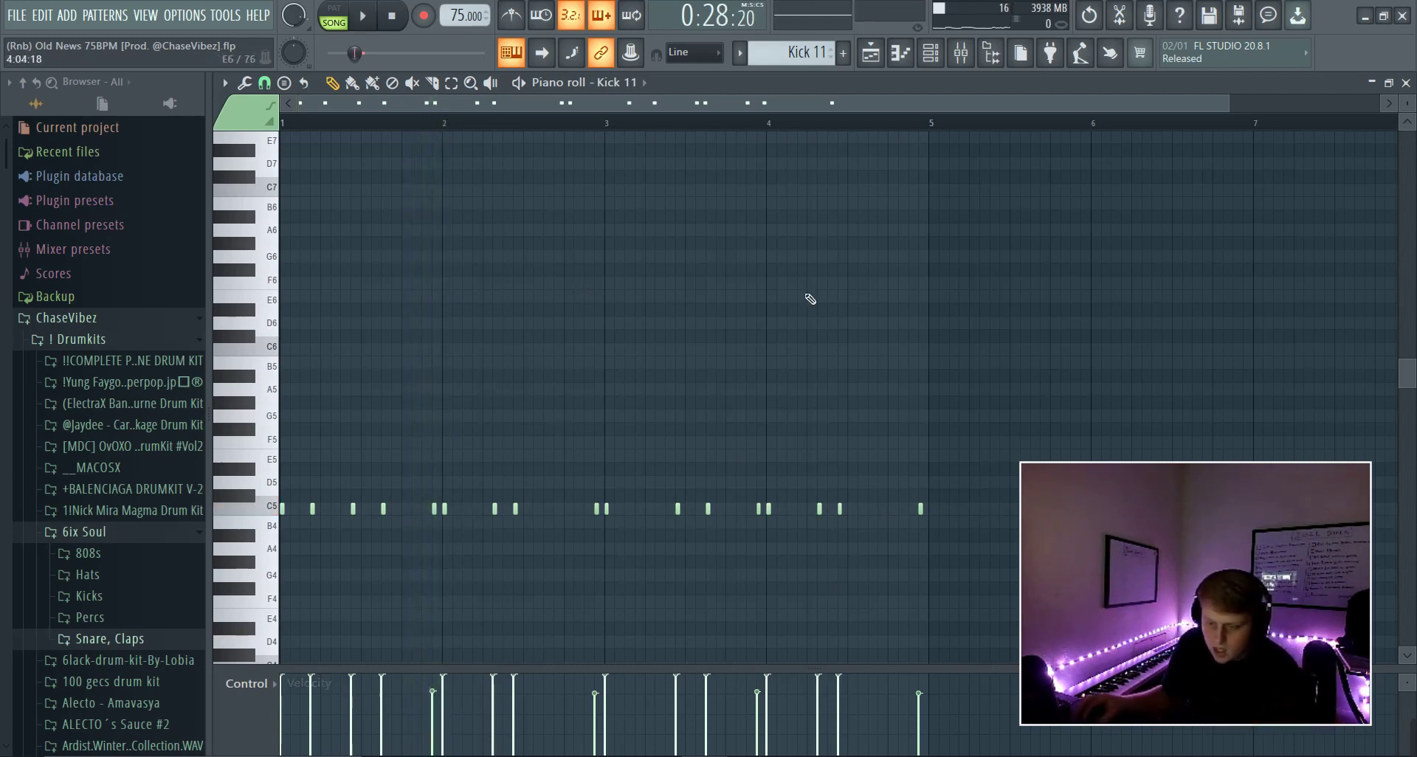
Switch to the Perc 50 pattern from the channel rack and inspect the Perc 50 sampler settings
{"action": "left_click", "coordinate": [871, 54]}
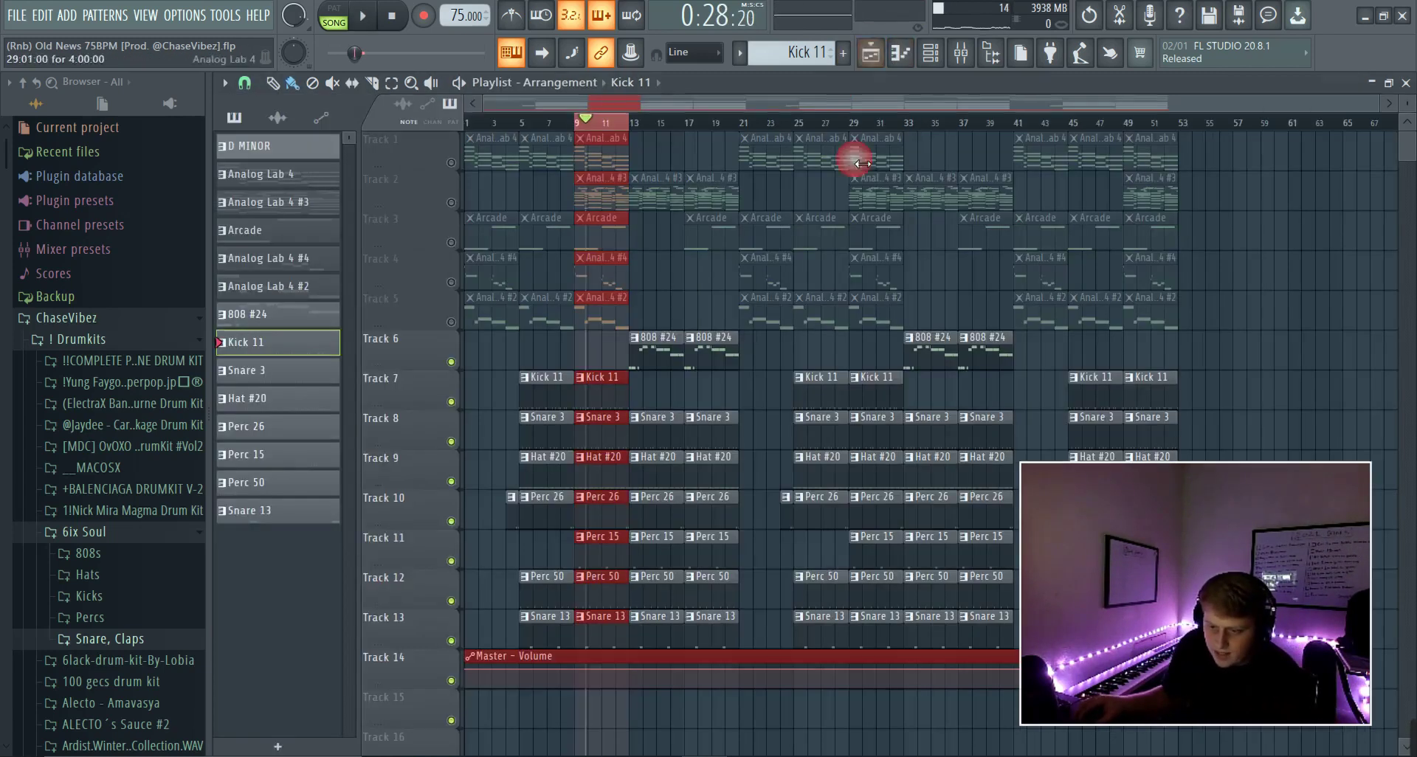
{"action": "left_click", "coordinate": [932, 59]}
{"action": "scroll", "coordinate": [796, 53], "scroll_direction": "down", "scroll_amount": 3}
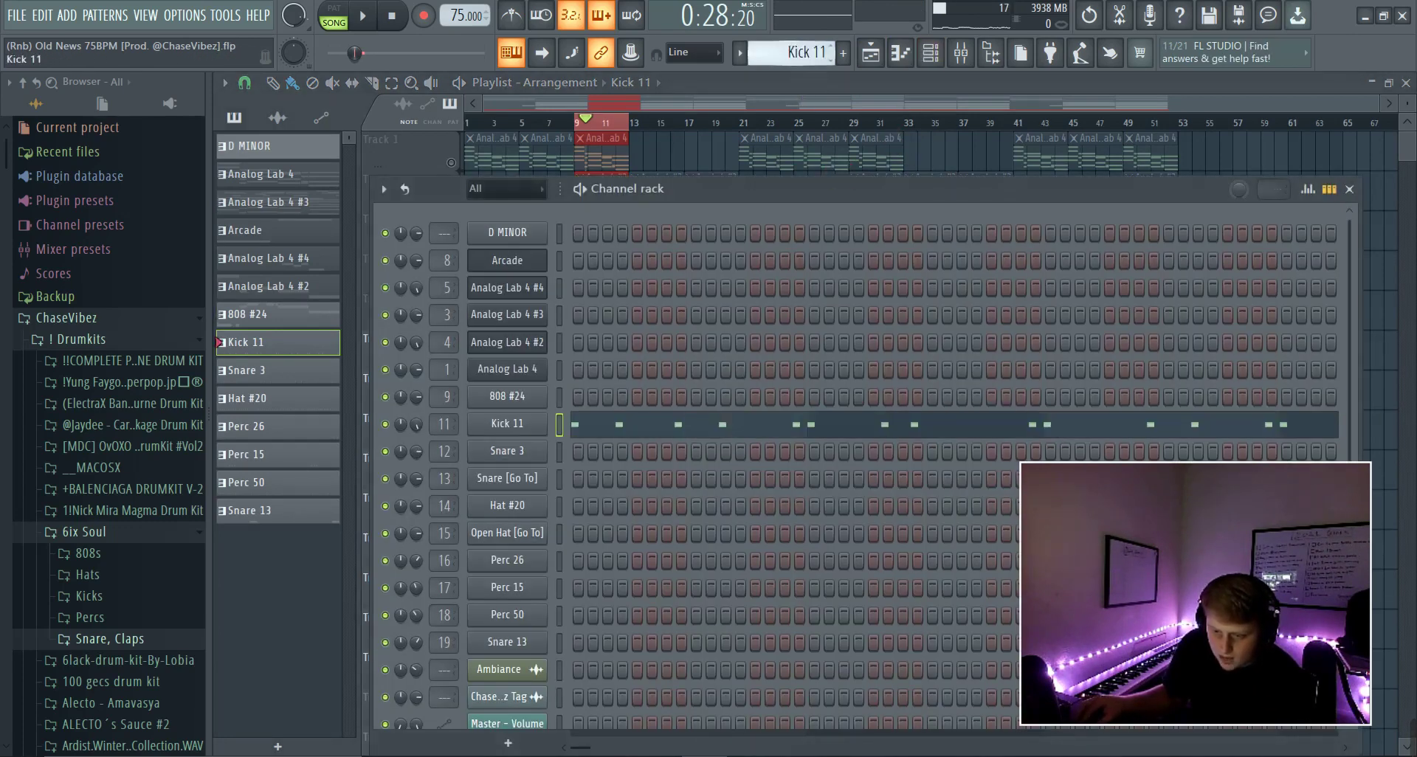
{"action": "scroll", "coordinate": [796, 53], "scroll_direction": "down", "scroll_amount": 1}
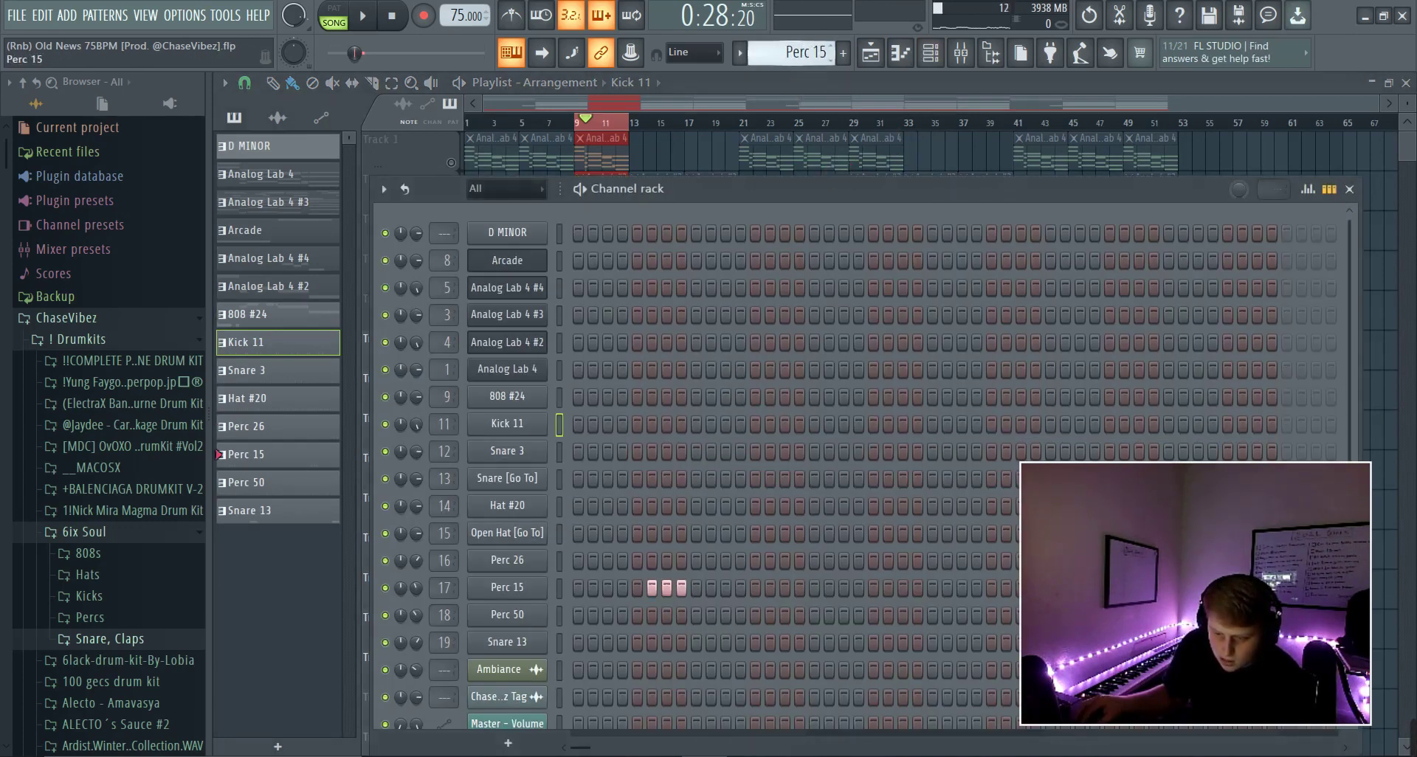
{"action": "scroll", "coordinate": [796, 53], "scroll_direction": "down", "scroll_amount": 1}
{"action": "right_click", "coordinate": [531, 621]}
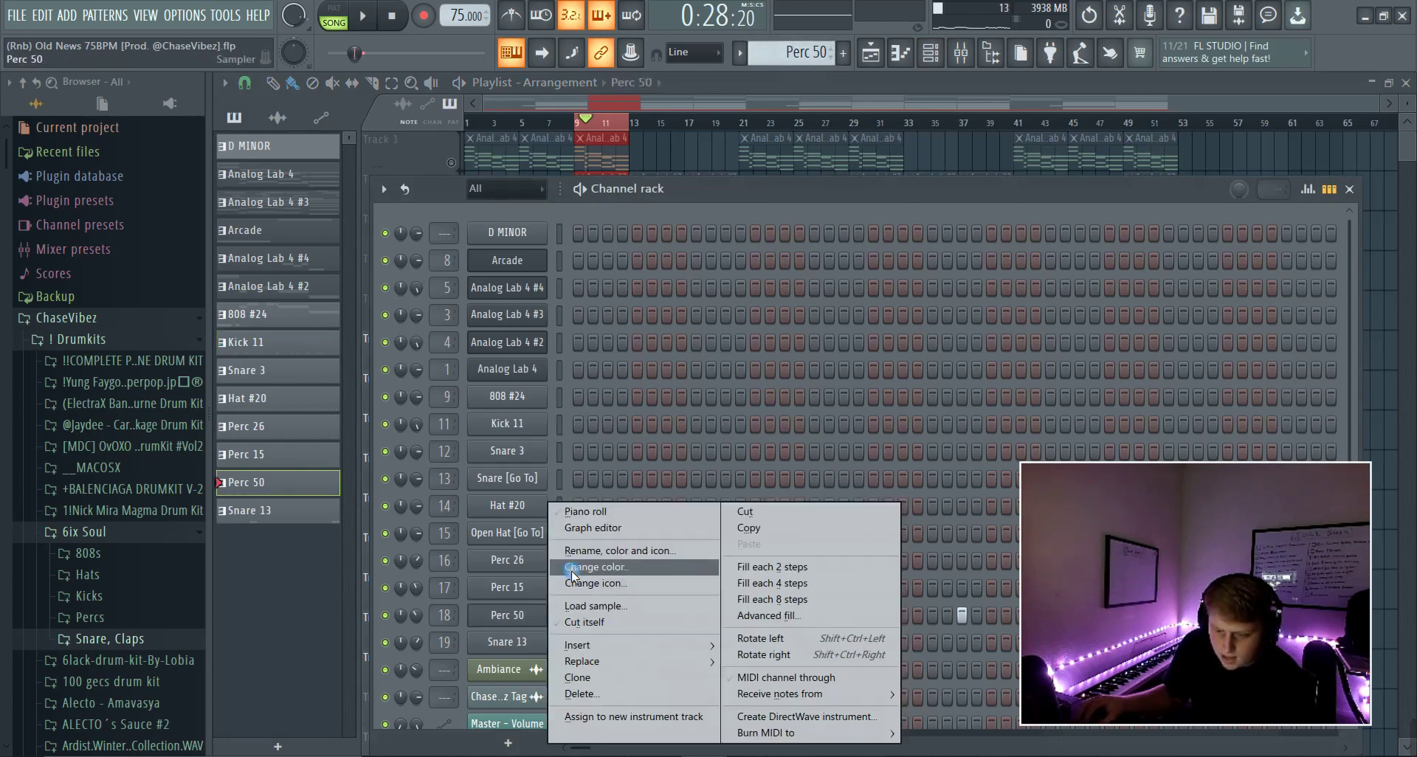
{"action": "left_click", "coordinate": [530, 622]}
{"action": "left_click", "coordinate": [530, 623]}
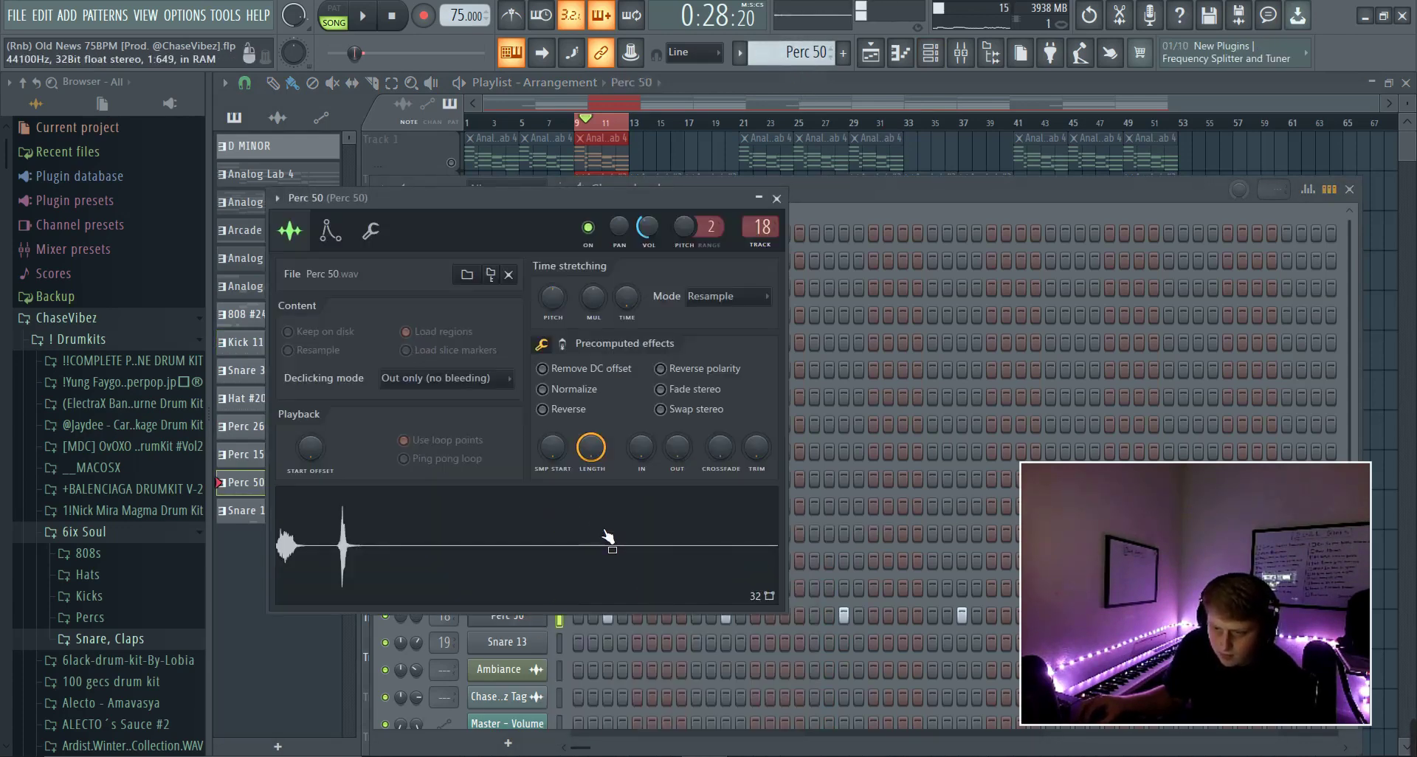
{"action": "left_click", "coordinate": [777, 198]}
Open the Perc 50 notes in the piano roll and play them back
{"action": "right_click", "coordinate": [480, 619]}
{"action": "left_click", "coordinate": [502, 588]}
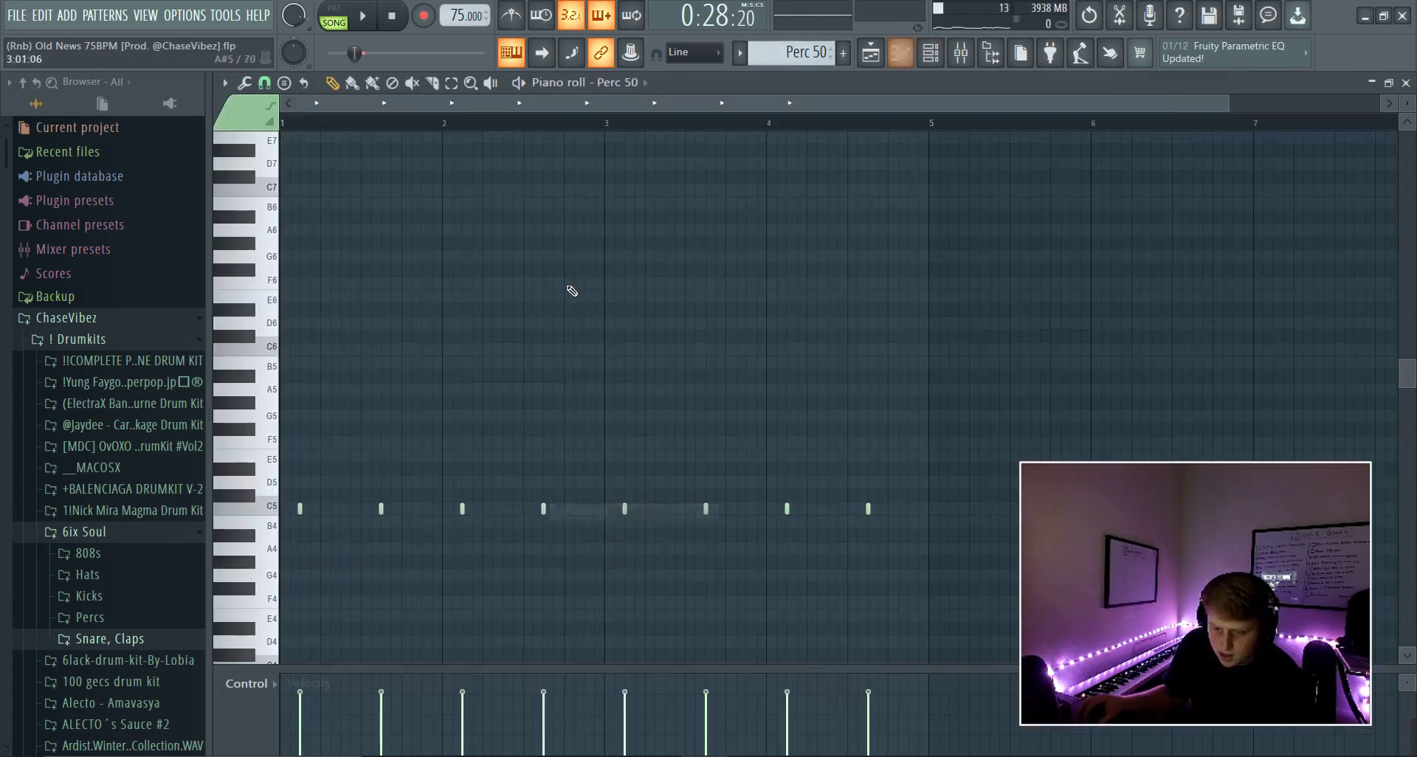
{"action": "key", "text": "space"}
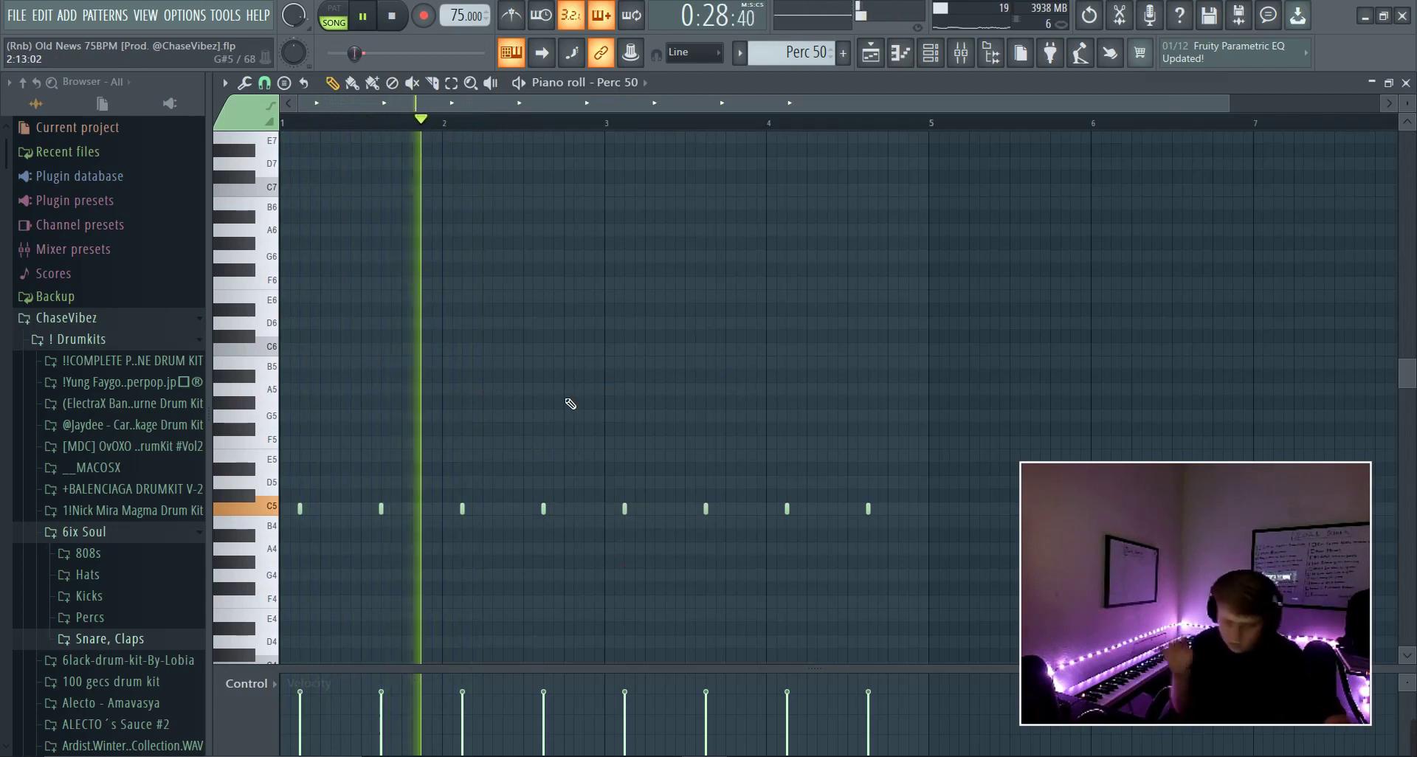
{"action": "key", "text": "space"}
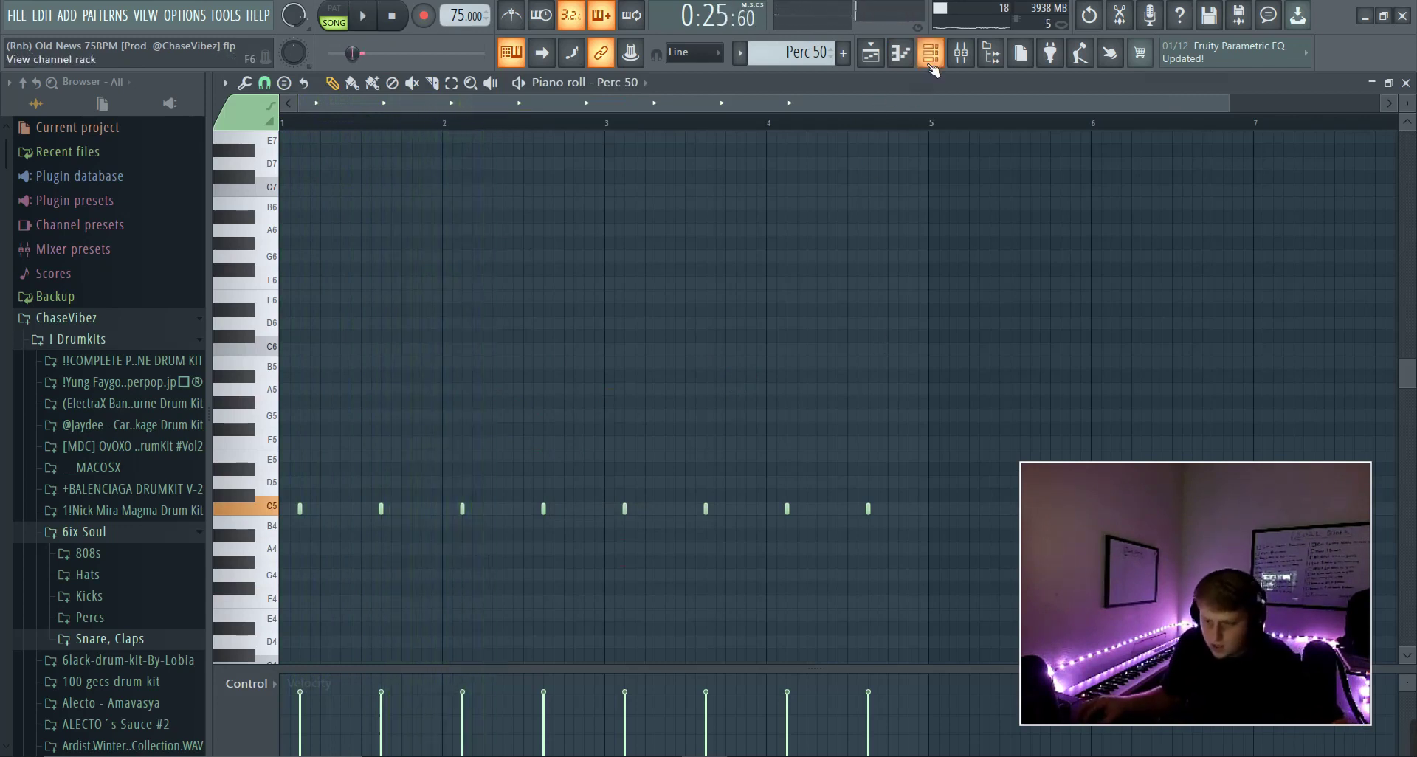
Switch to the Snare 13 pattern, inspect its sampler settings, and open its notes in the piano roll
{"action": "left_click", "coordinate": [931, 53]}
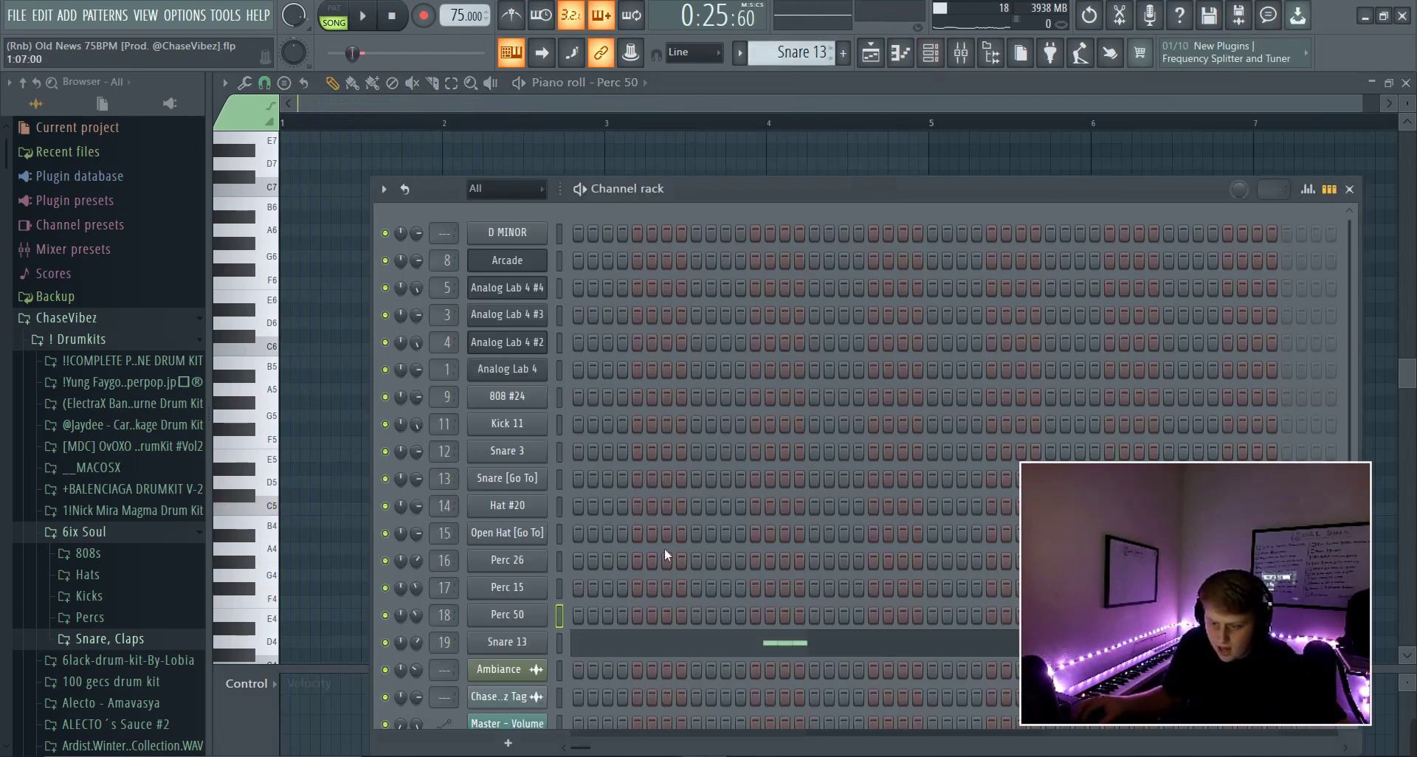
{"action": "left_click", "coordinate": [509, 643]}
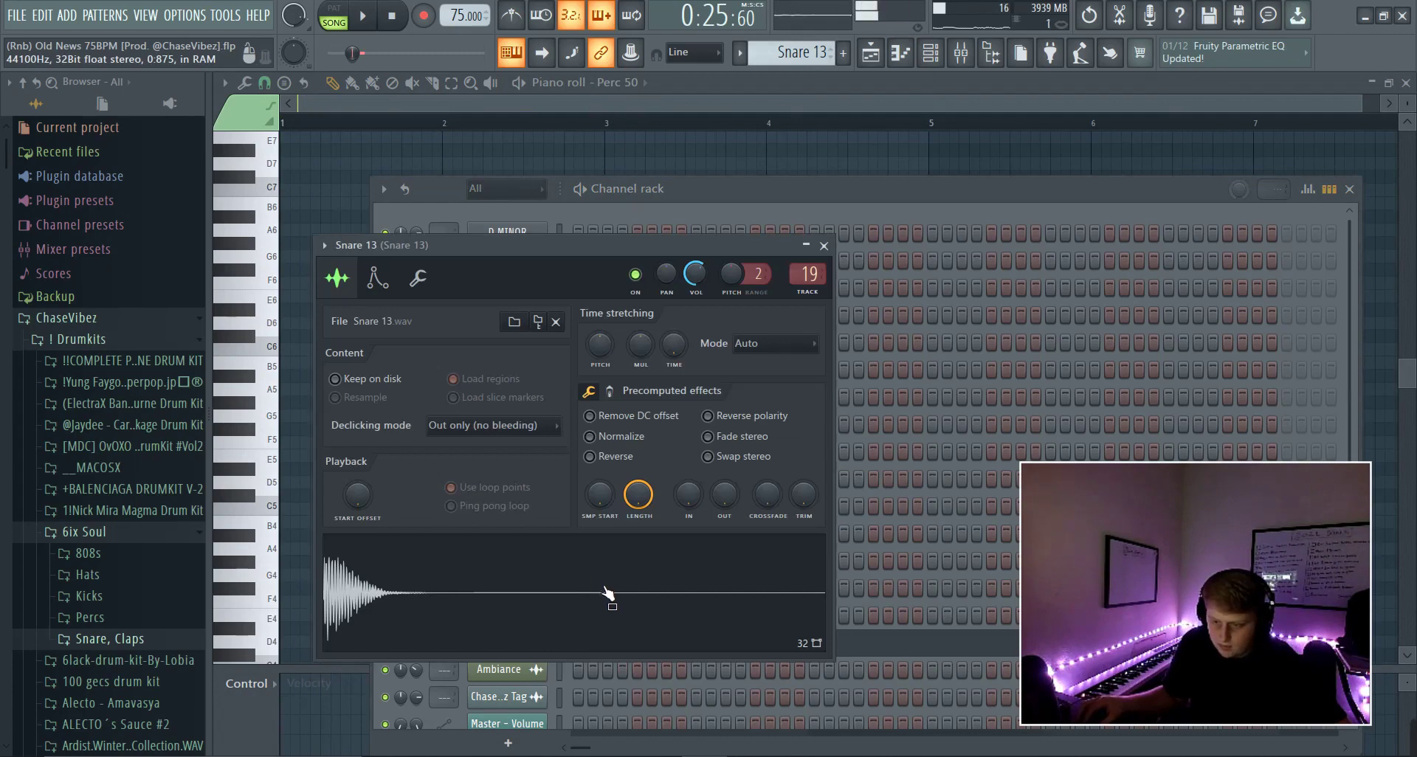
{"action": "left_click", "coordinate": [866, 186]}
{"action": "left_click", "coordinate": [725, 657]}
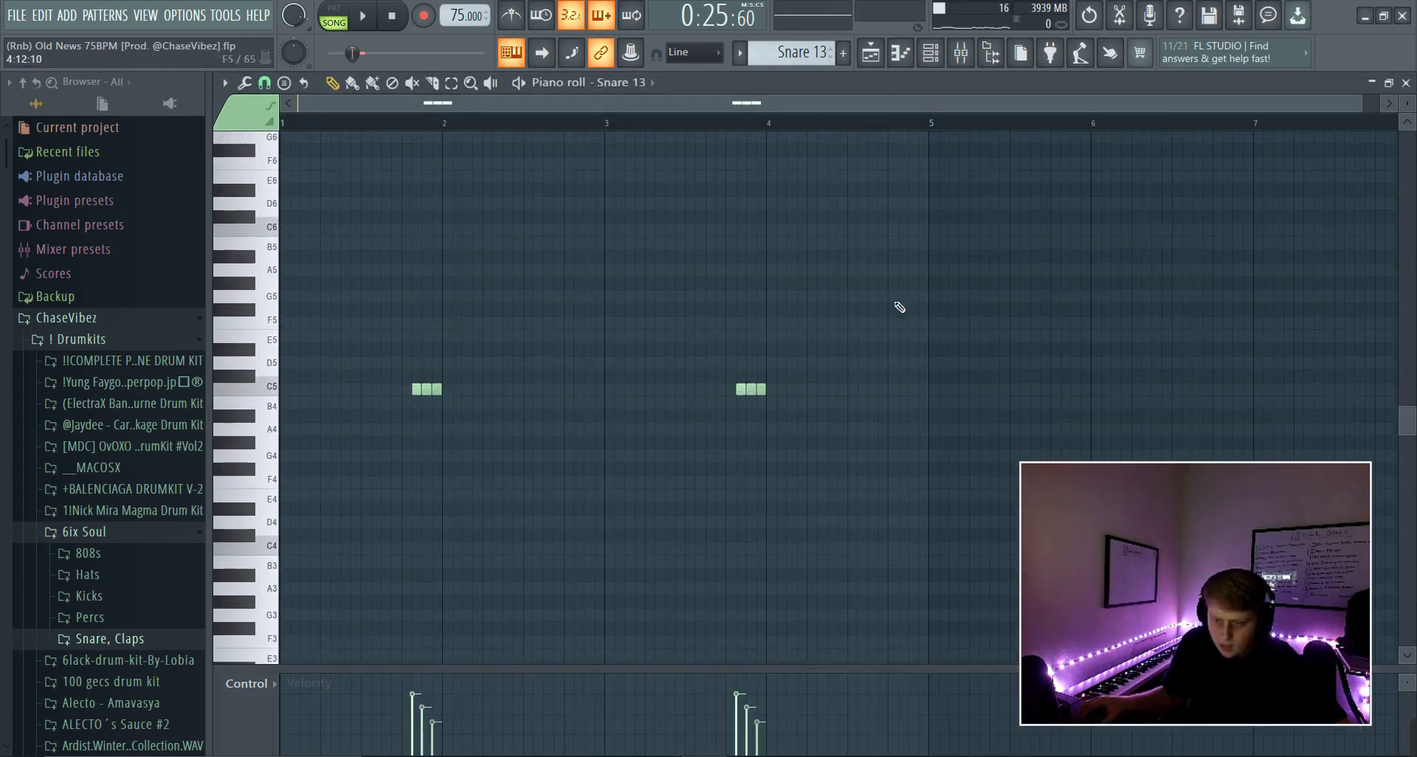
Switch to the Perc 15 pattern and open its notes in the piano roll
{"action": "key", "text": "F6"}
{"action": "mouse_move", "coordinate": [793, 53]}
{"action": "left_mouse_down"}
{"action": "mouse_move", "coordinate": [793, 99]}
{"action": "mouse_move", "coordinate": [792, 70]}
{"action": "left_mouse_up"}
{"action": "right_click", "coordinate": [546, 588]}
{"action": "left_click", "coordinate": [565, 517]}
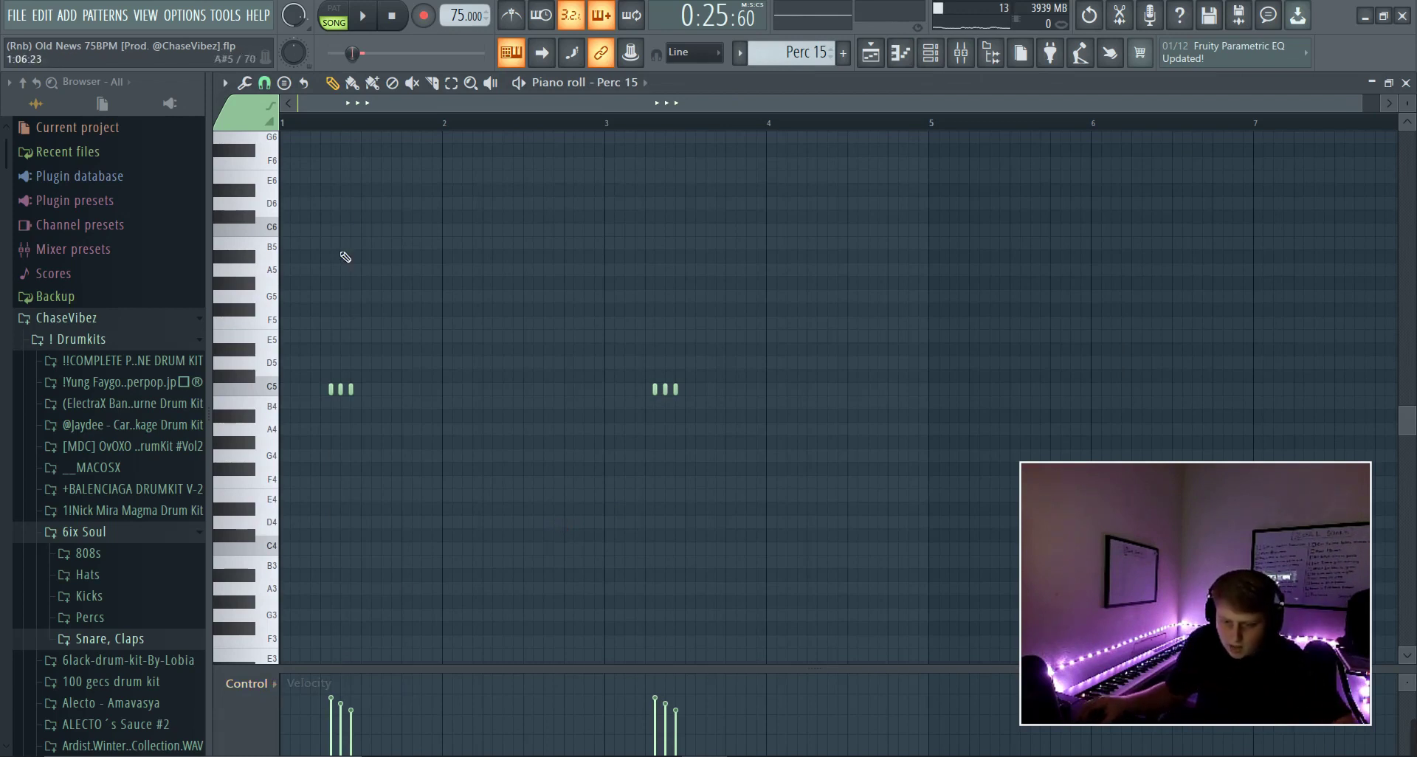
Select the first three Perc 15 notes and show their panning values below the piano roll
{"action": "scroll", "coordinate": [340, 124], "scroll_direction": "up", "scroll_amount": 4}
{"action": "scroll", "coordinate": [330, 126], "scroll_direction": "left", "scroll_amount": 2}
{"action": "left_click", "coordinate": [317, 269], "text": "ctrl"}
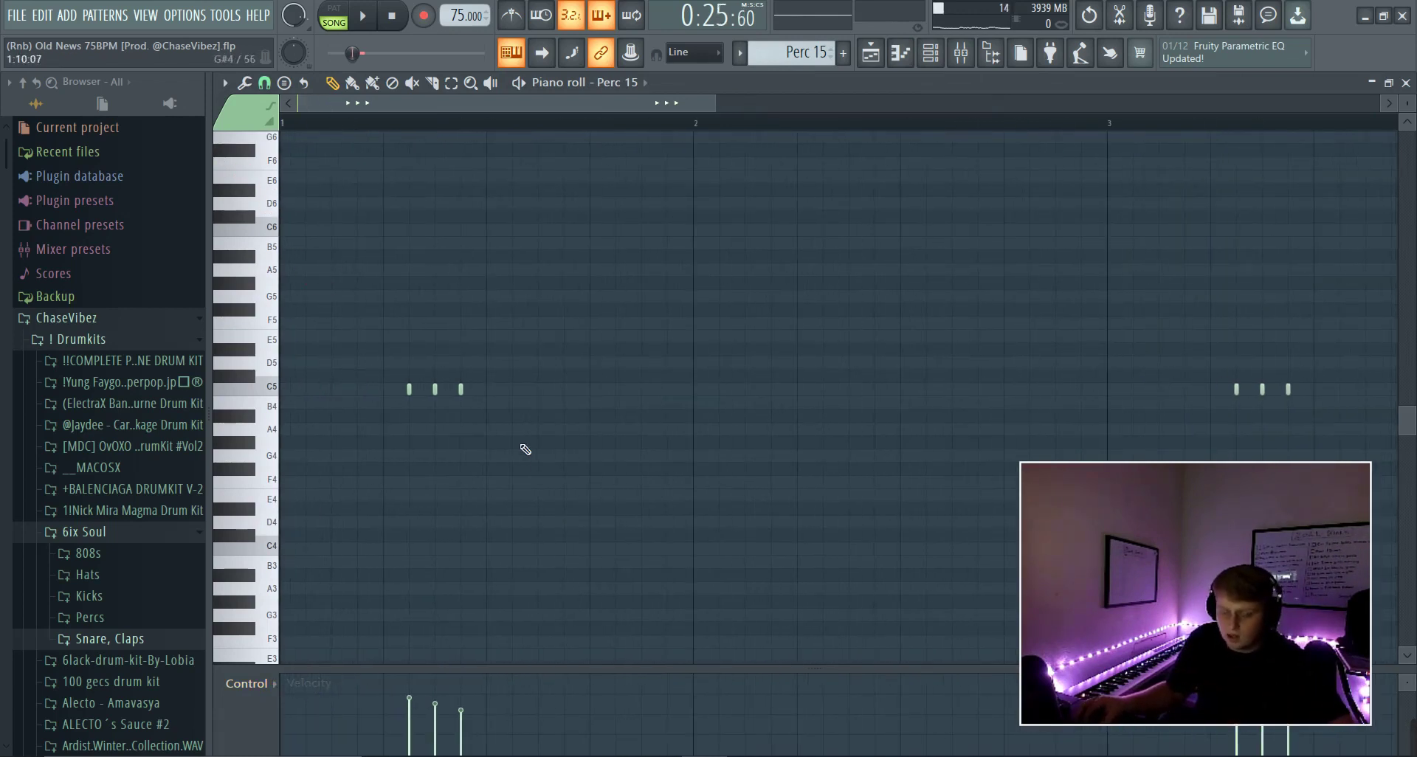
{"action": "left_click_drag", "start_coordinate": [646, 559], "coordinate": [418, 338]}
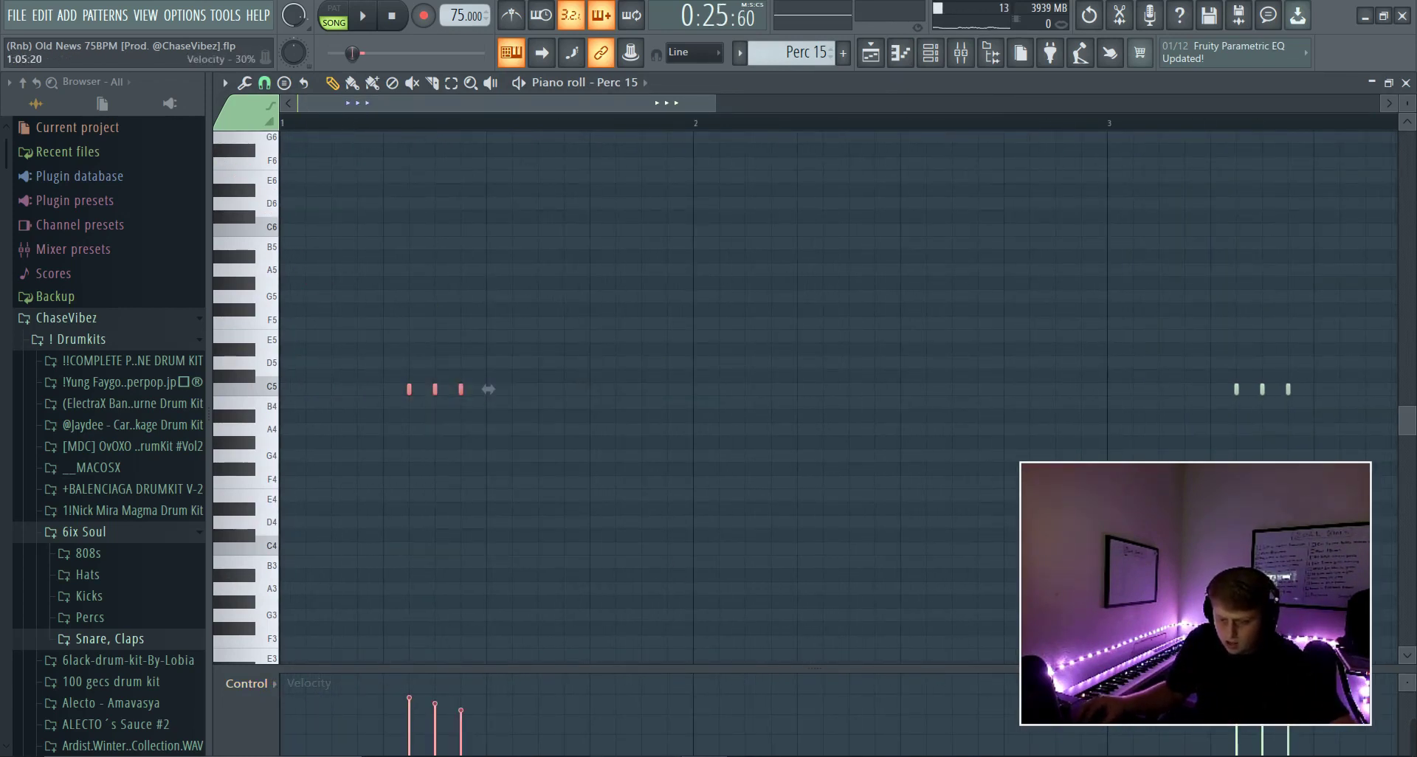
{"action": "left_click", "coordinate": [247, 684]}
{"action": "left_click", "coordinate": [258, 649]}
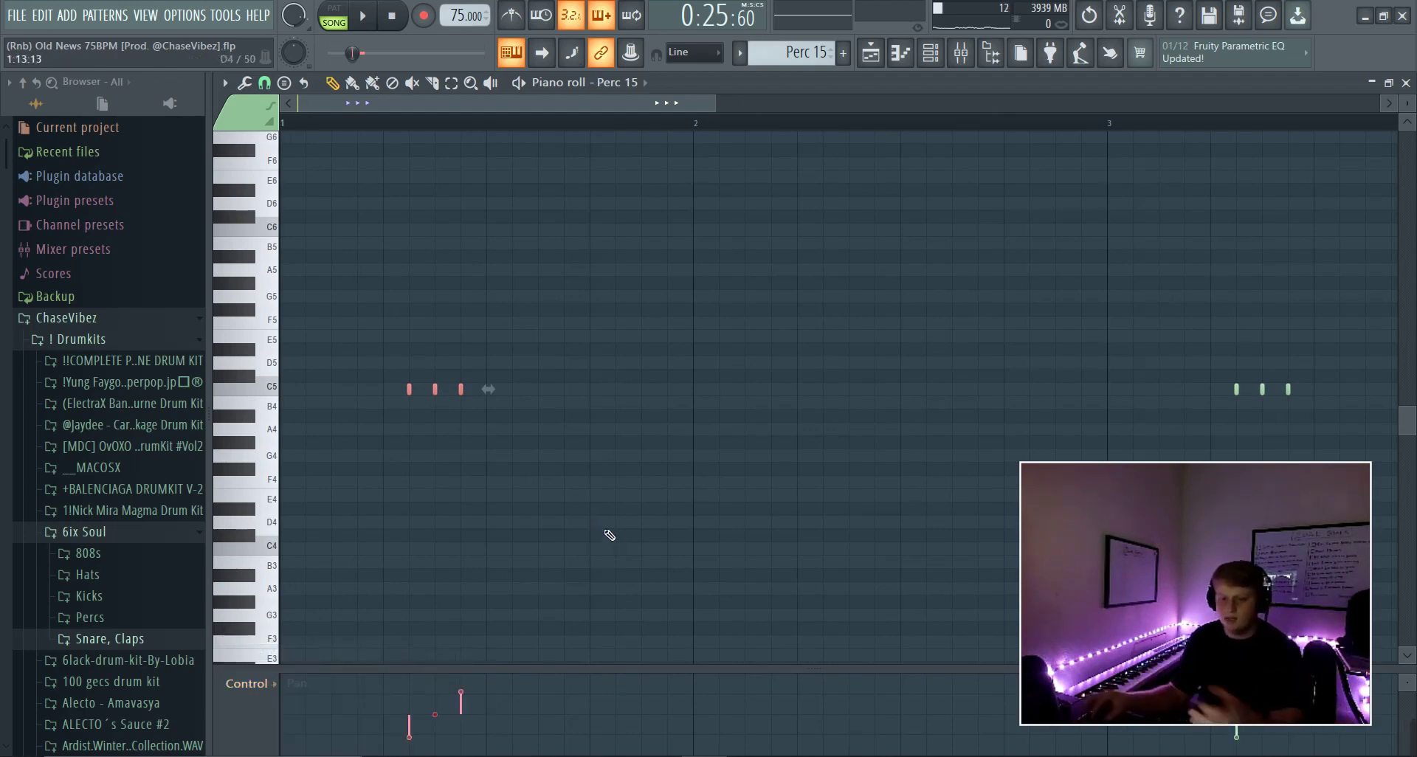
Examine the panning of the individual Perc 15 notes up close and play them back
{"action": "scroll", "coordinate": [438, 340], "scroll_direction": "up", "scroll_amount": 3, "text": "ctrl"}
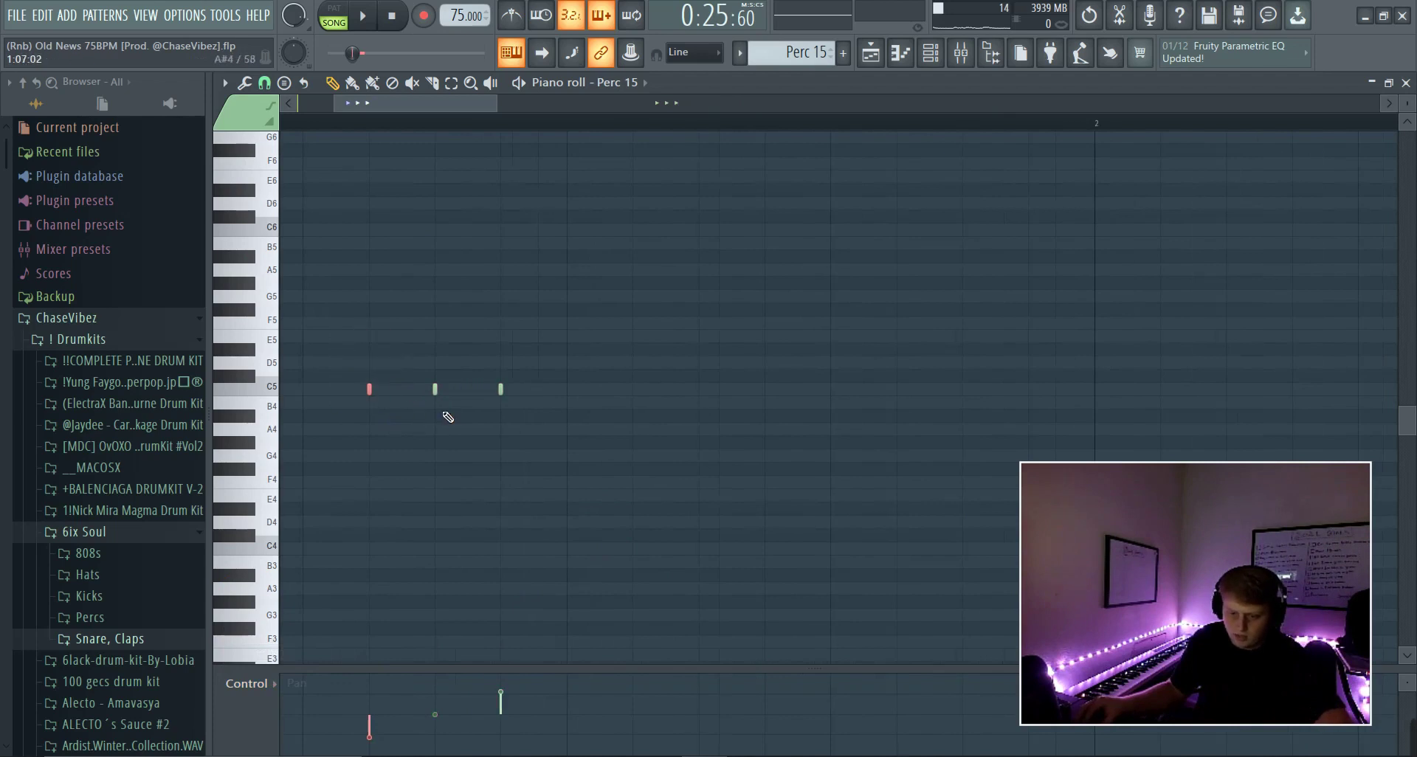
{"action": "left_click_drag", "start_coordinate": [452, 423], "coordinate": [419, 344], "text": "ctrl"}
{"action": "left_click_drag", "start_coordinate": [553, 428], "coordinate": [490, 335], "text": "ctrl"}
{"action": "scroll", "coordinate": [428, 130], "scroll_direction": "down", "scroll_amount": 3, "text": "ctrl"}
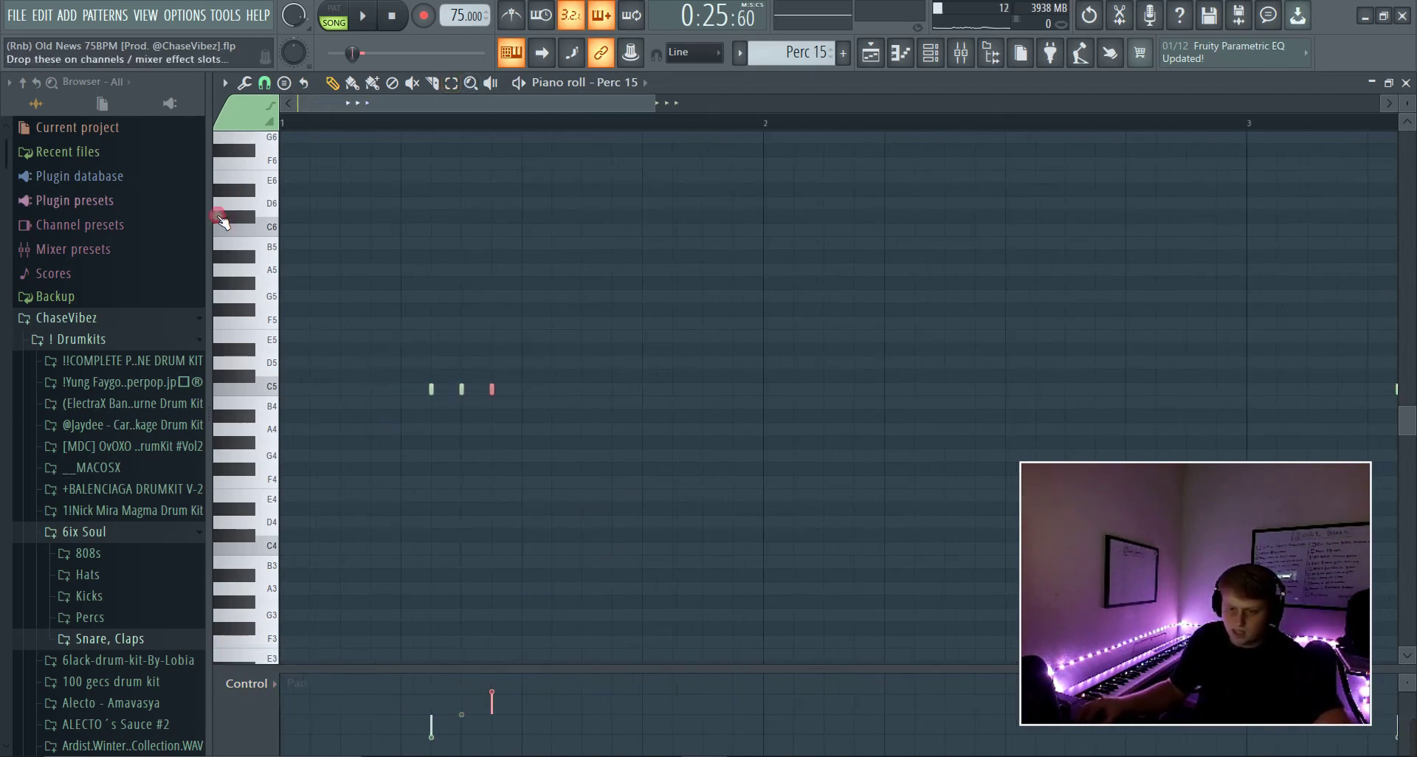
{"action": "key", "text": "space"}
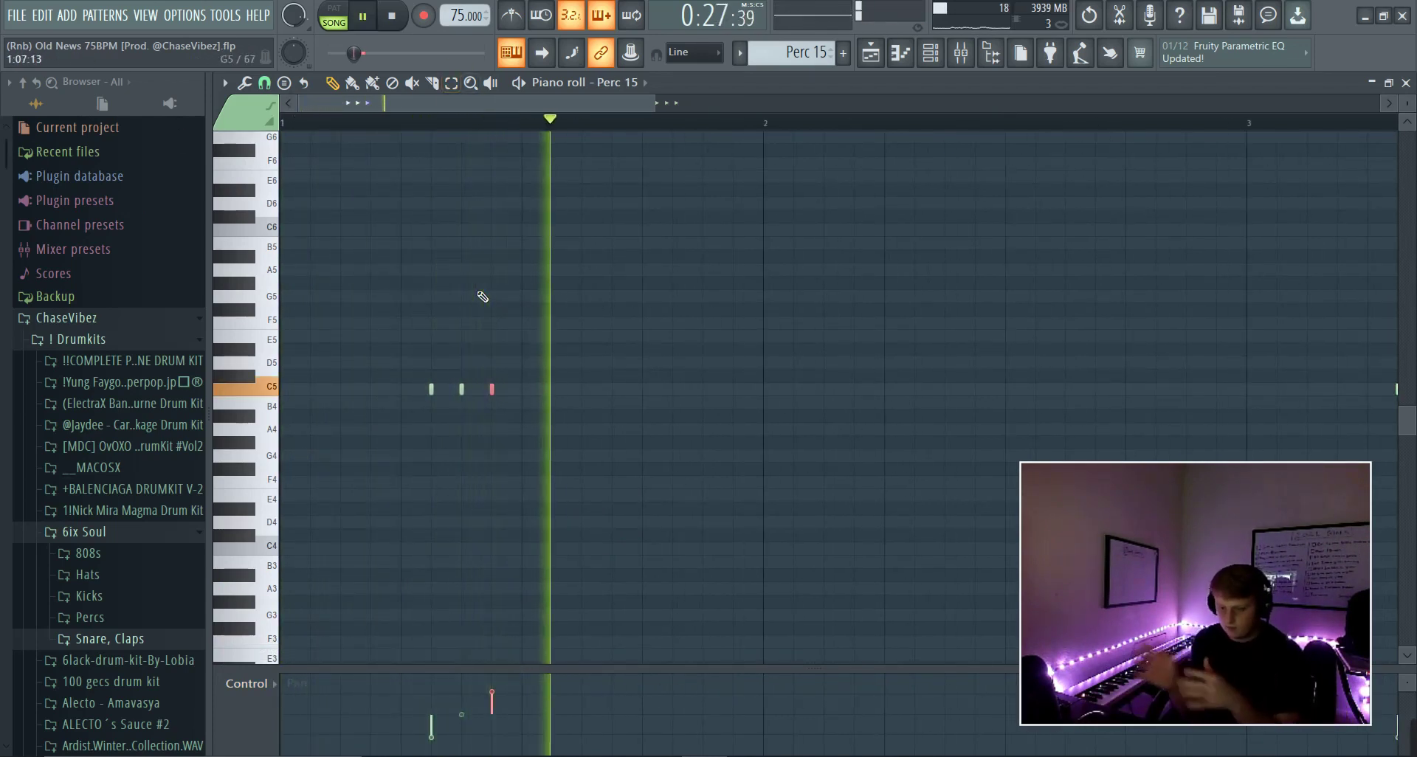
{"action": "key", "text": "space"}
Switch back to the Snare 13 pattern, show its note velocities in the piano roll, and play it back
{"action": "left_click", "coordinate": [940, 57]}
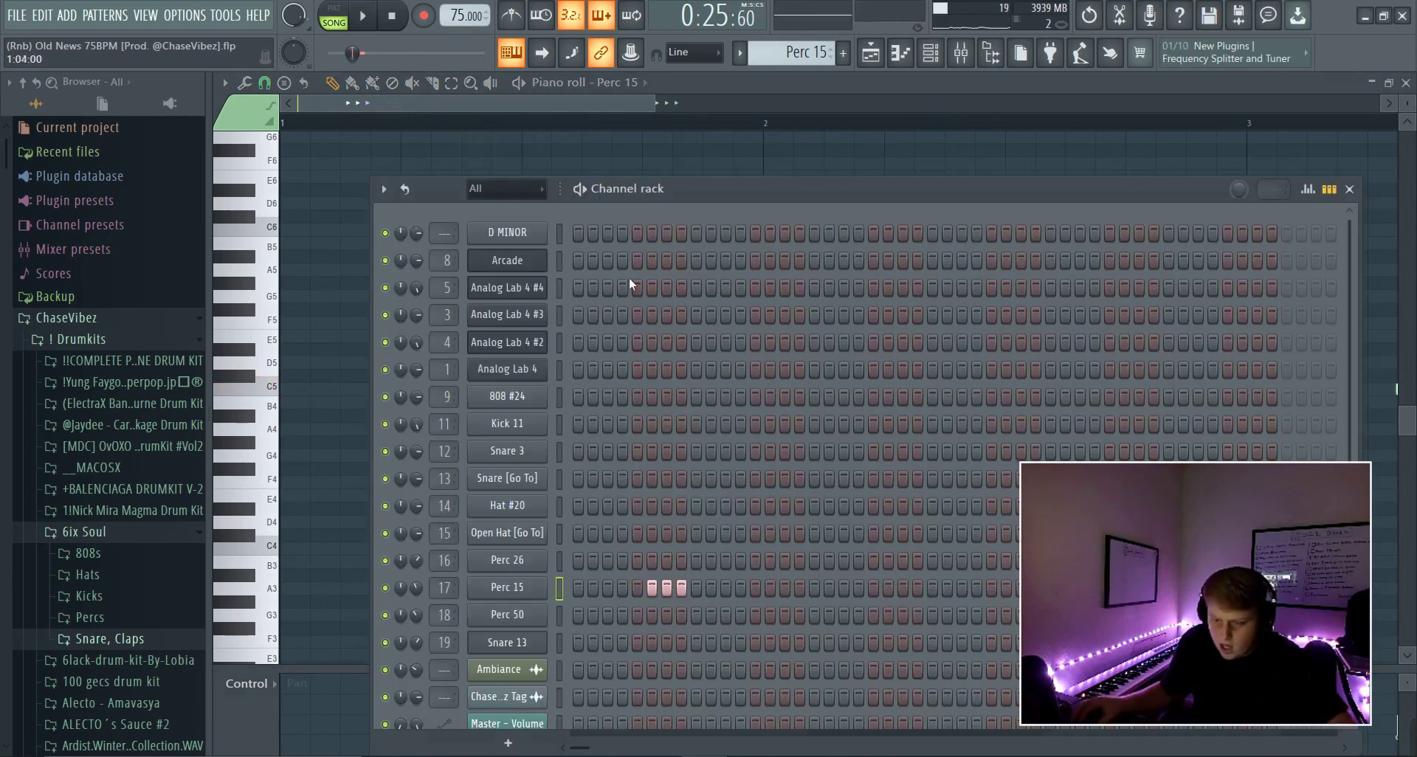
{"action": "scroll", "coordinate": [791, 67], "scroll_direction": "down", "scroll_amount": 3}
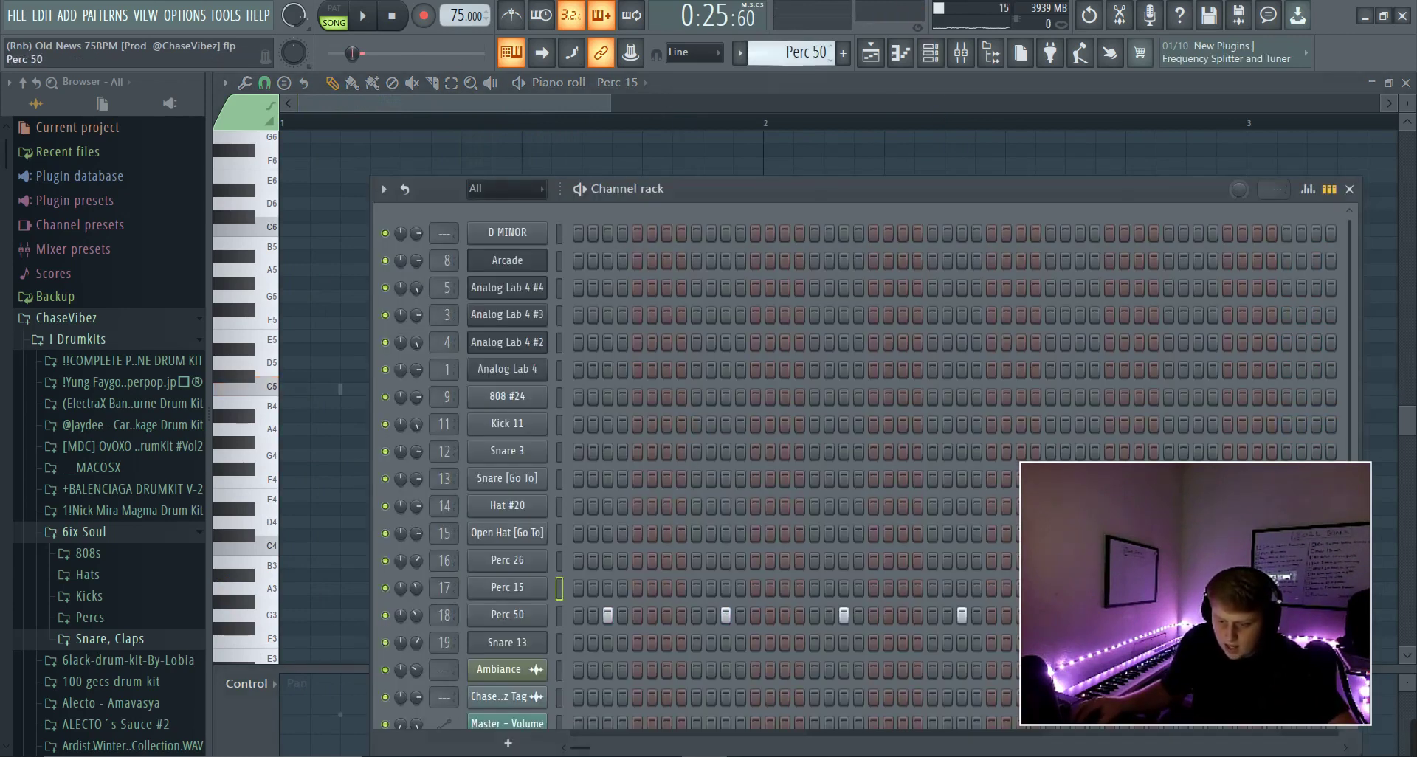
{"action": "scroll", "coordinate": [805, 58], "scroll_direction": "down", "scroll_amount": 1}
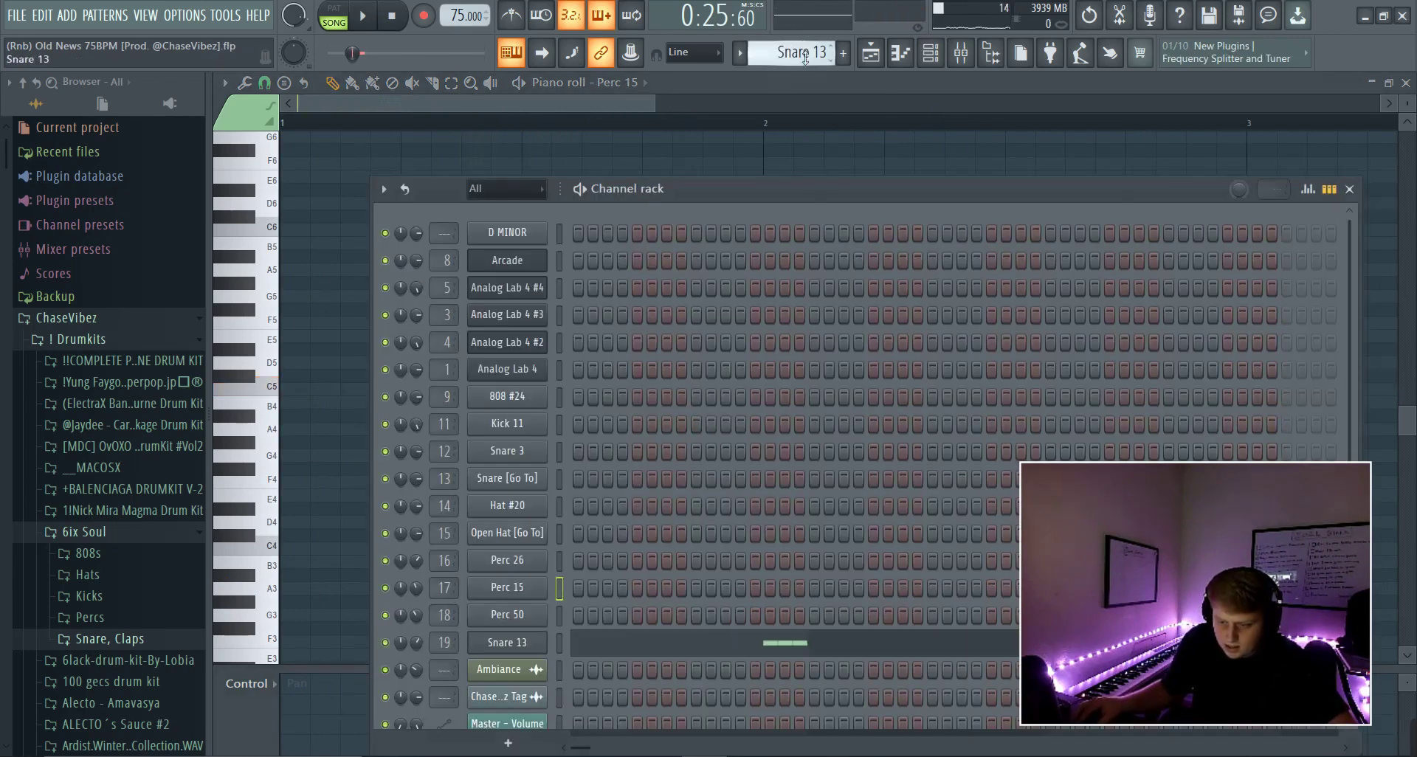
{"action": "left_click", "coordinate": [627, 642]}
{"action": "scroll", "coordinate": [705, 127], "scroll_direction": "down", "scroll_amount": 2}
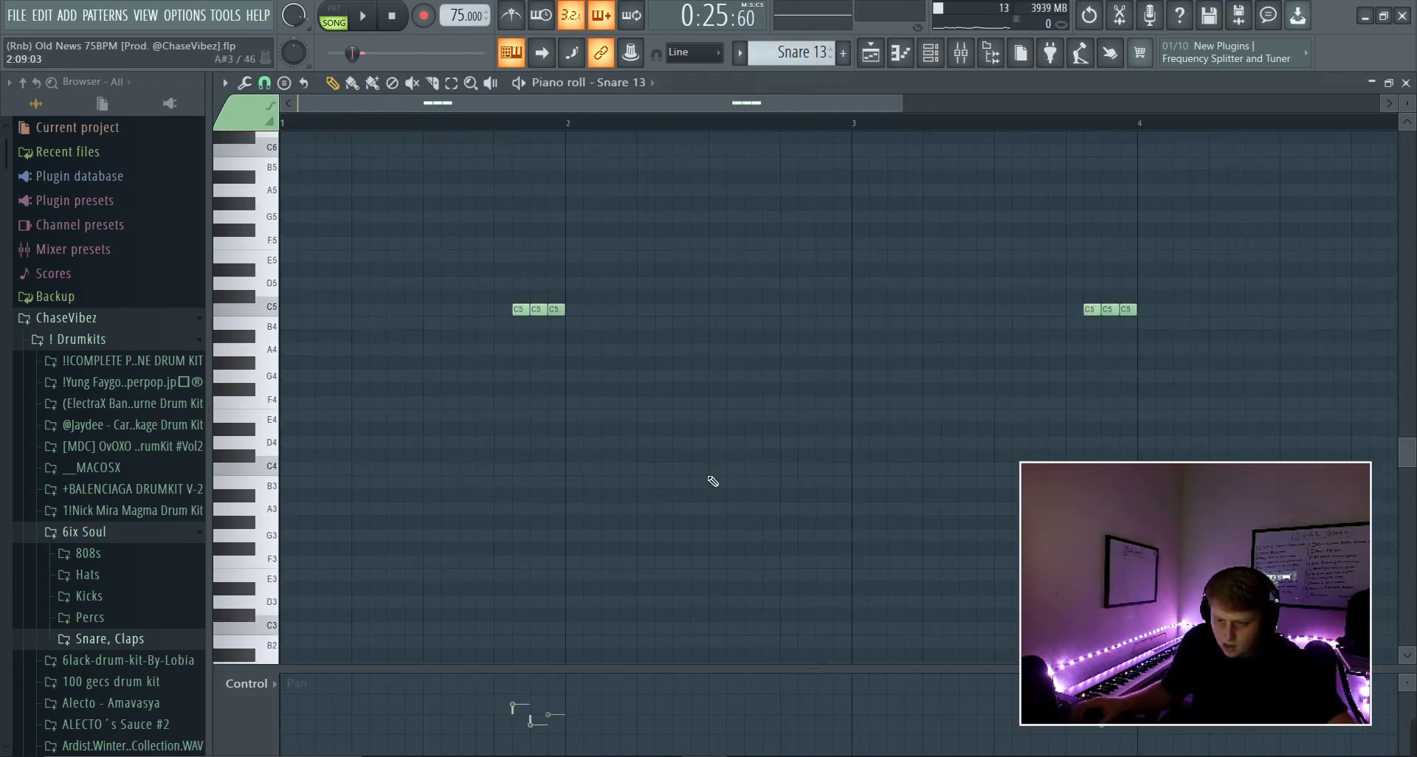
{"action": "left_click", "coordinate": [251, 684]}
{"action": "left_click", "coordinate": [289, 673]}
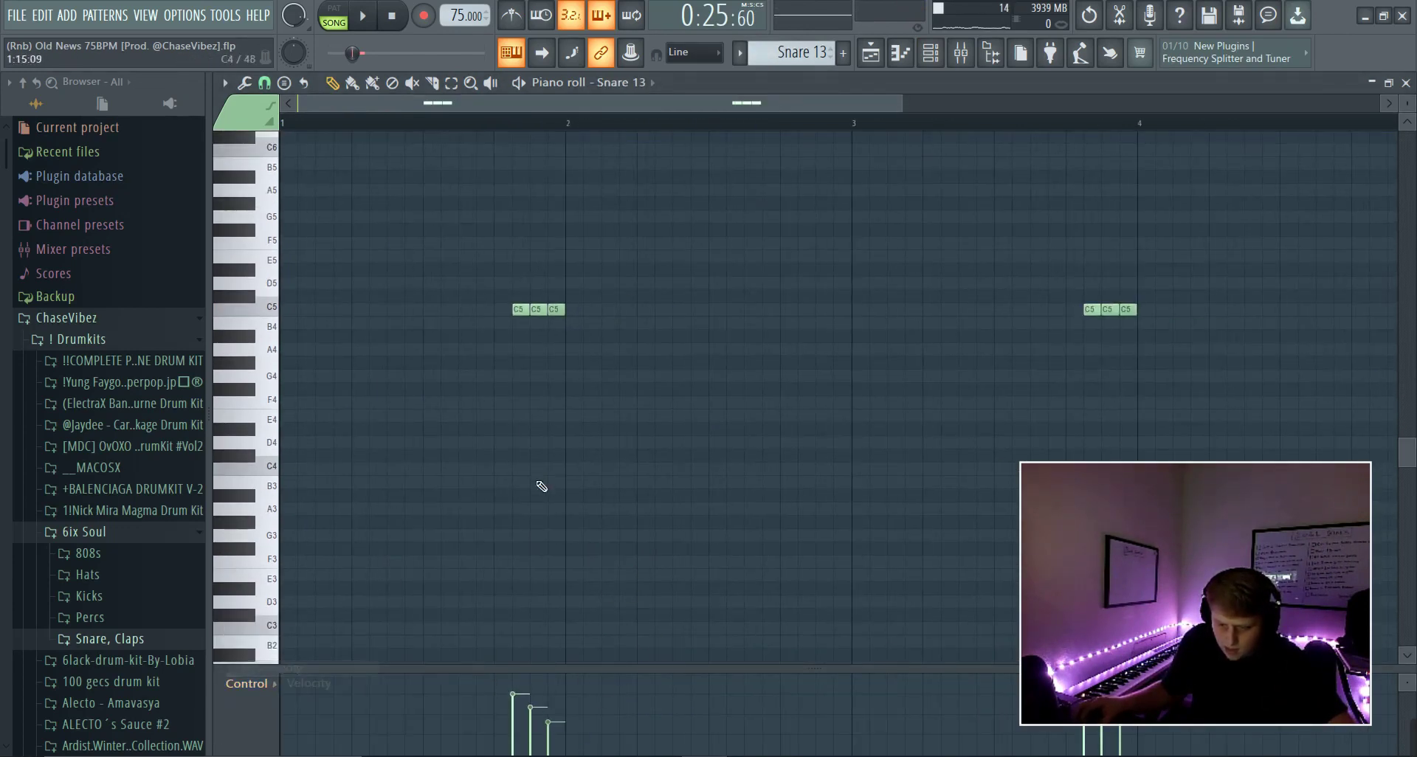
{"action": "key", "text": "space"}
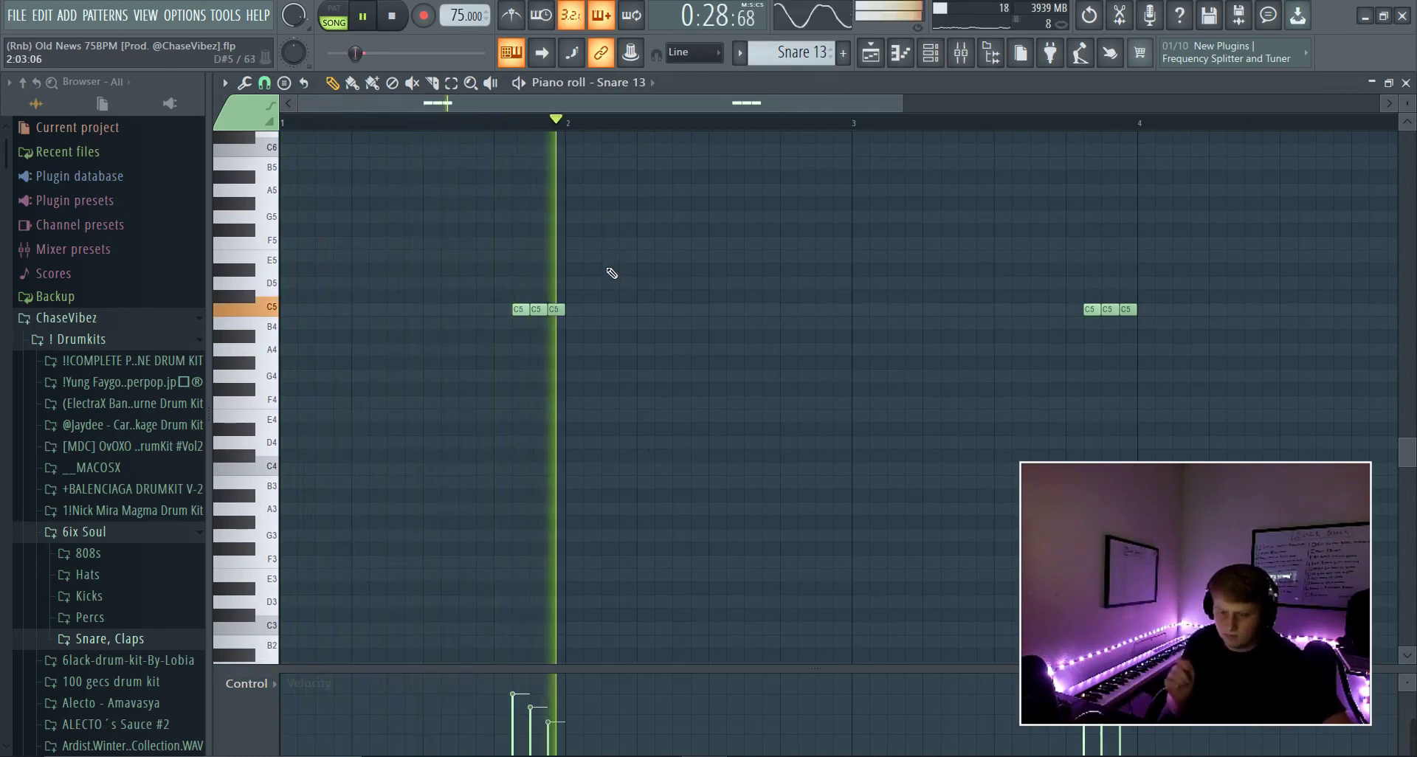
{"action": "key", "text": "space"}
Look over bars 9 to 12 in the playlist, open the Perc 26 notes in the piano roll, and start playback
{"action": "left_click", "coordinate": [873, 62]}
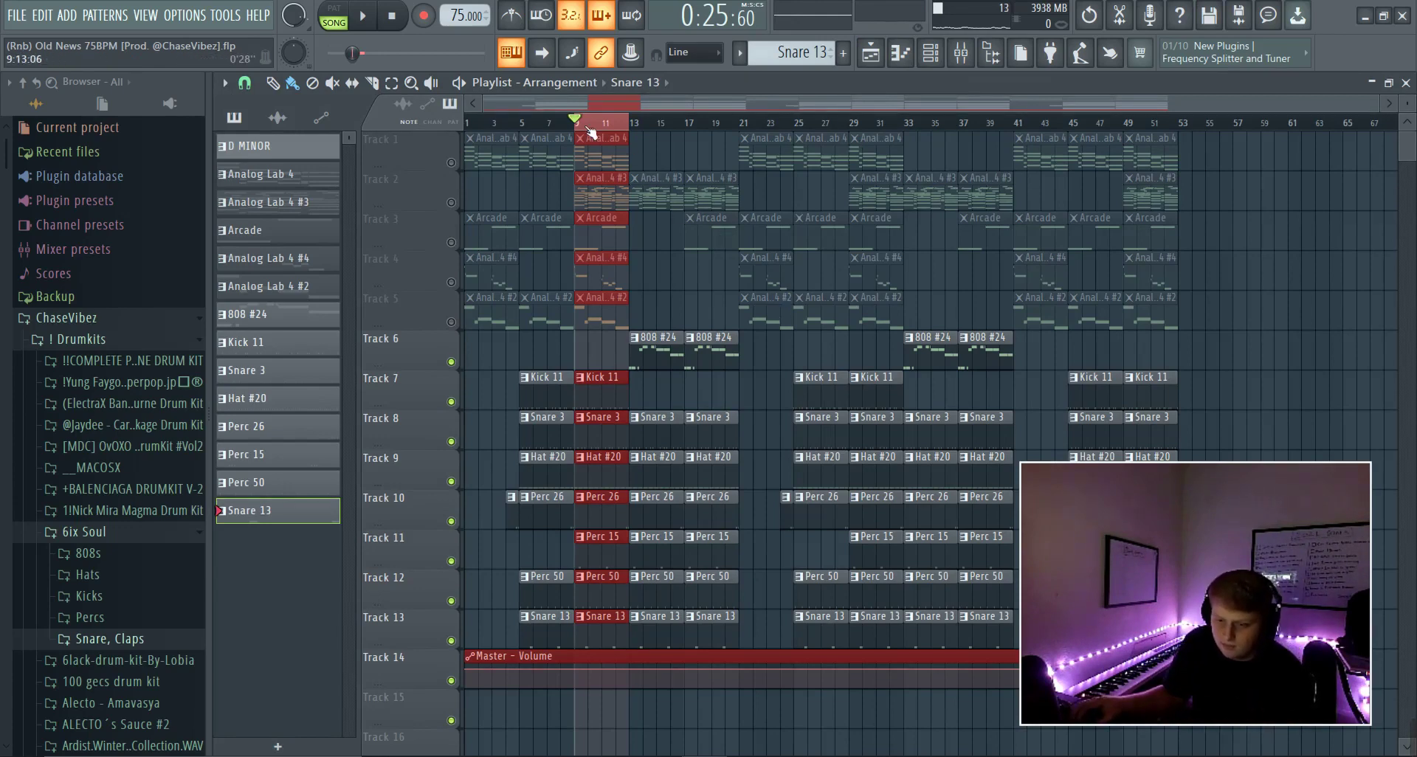
{"action": "scroll", "coordinate": [590, 126], "scroll_direction": "up", "scroll_amount": 5}
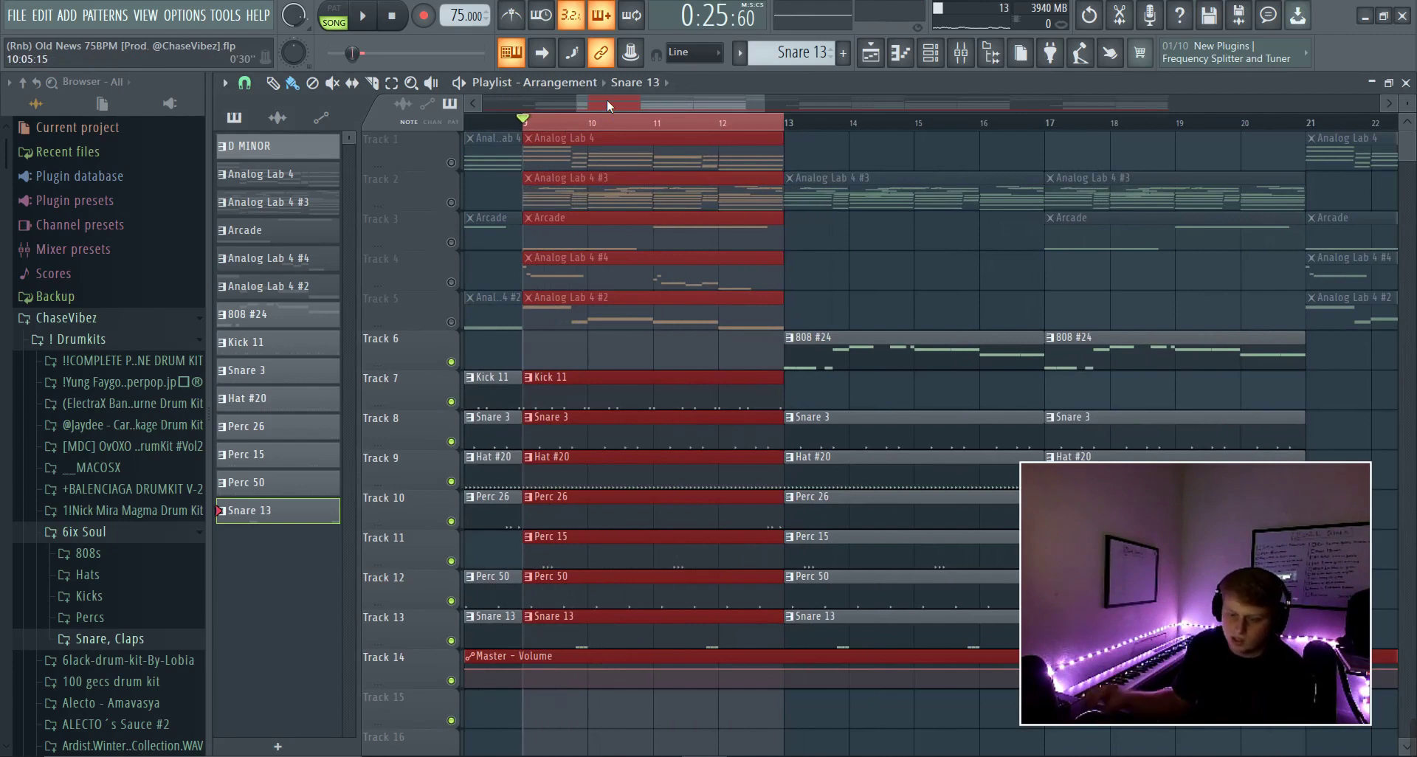
{"action": "scroll", "coordinate": [624, 129], "scroll_direction": "down", "scroll_amount": 4}
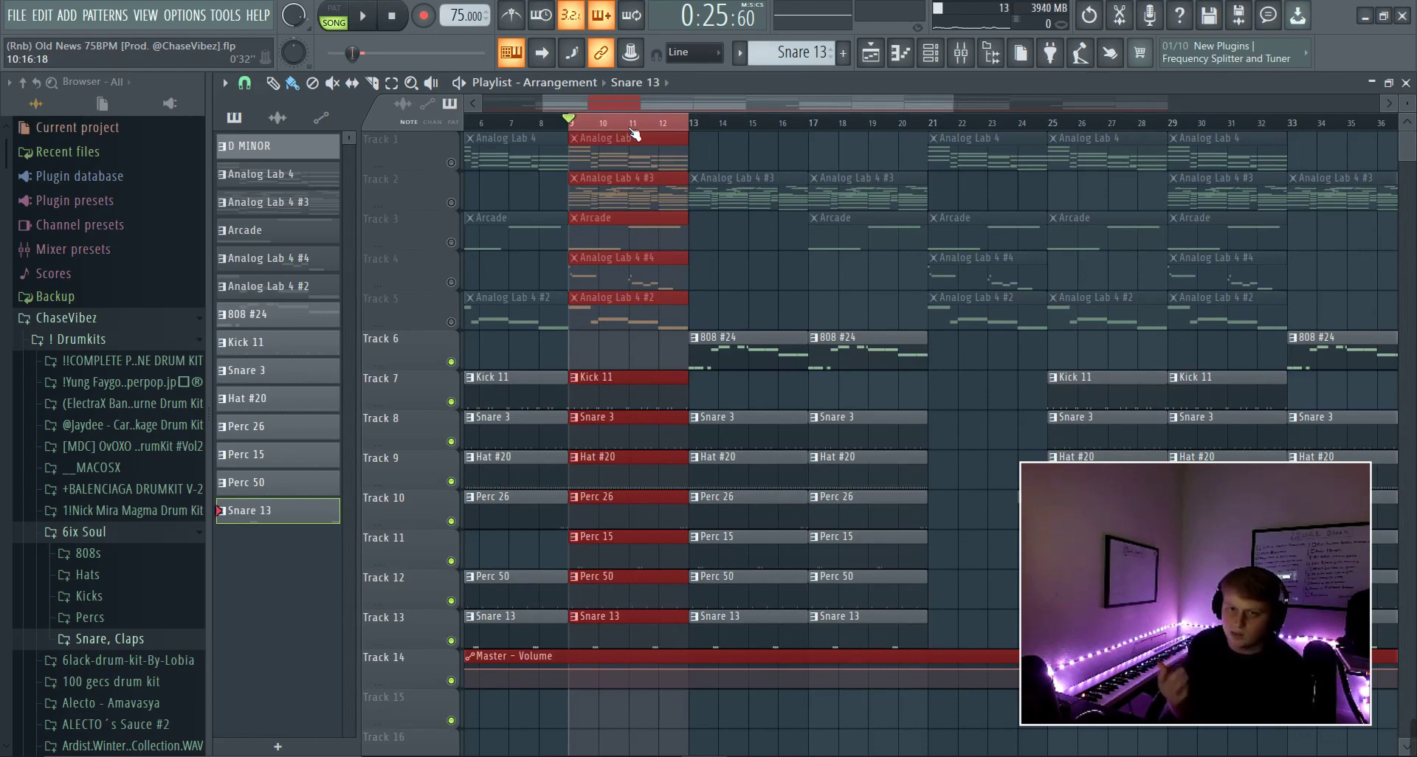
{"action": "scroll", "coordinate": [624, 132], "scroll_direction": "up", "scroll_amount": 4}
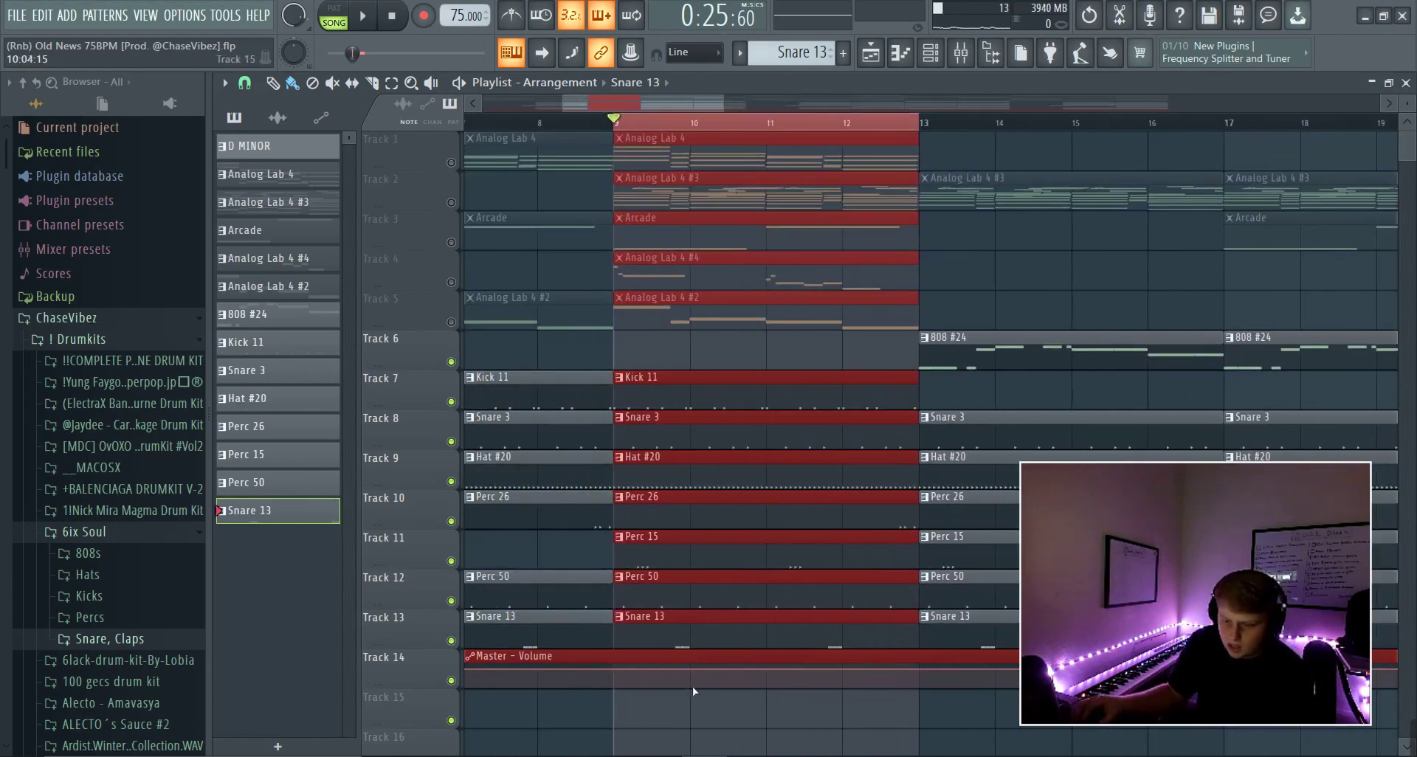
{"action": "double_click", "coordinate": [768, 527]}
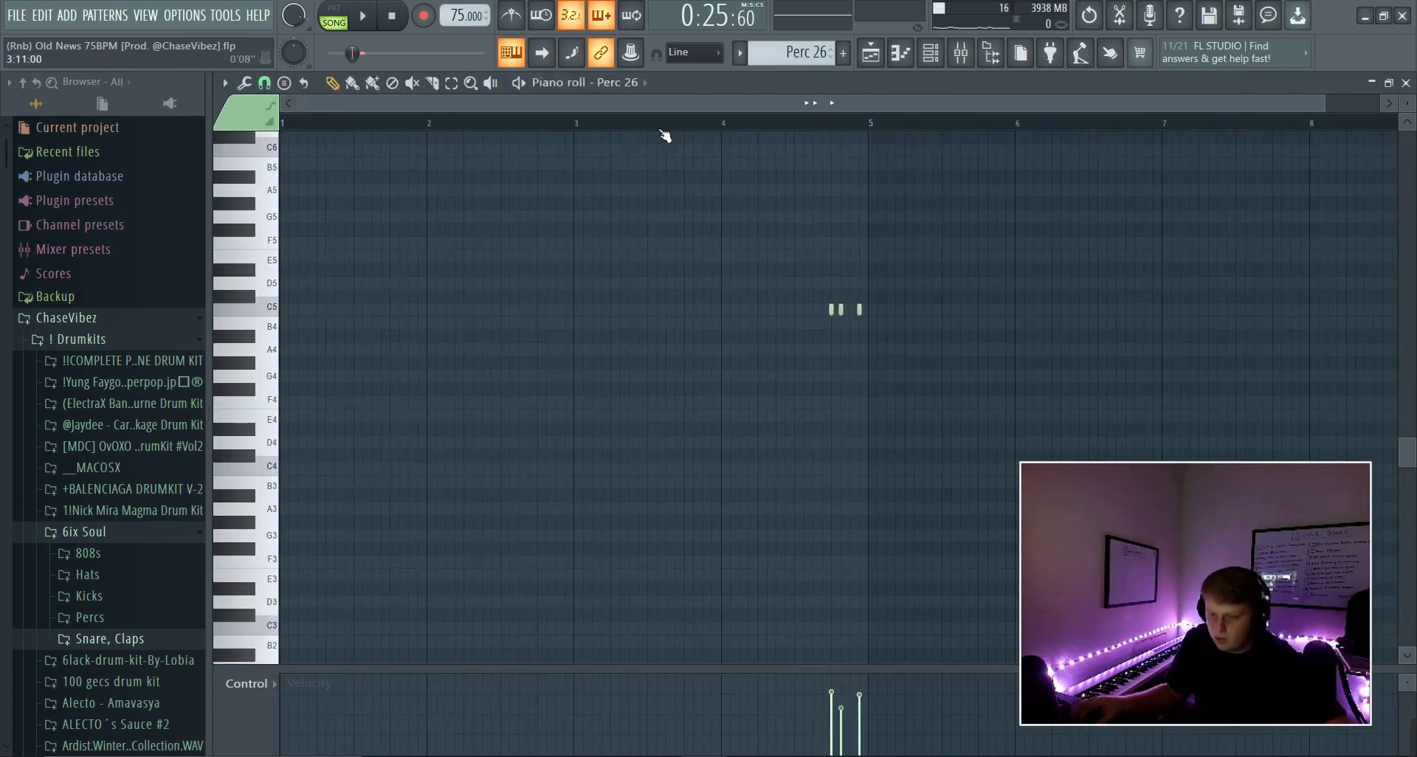
{"action": "key", "text": "space"}
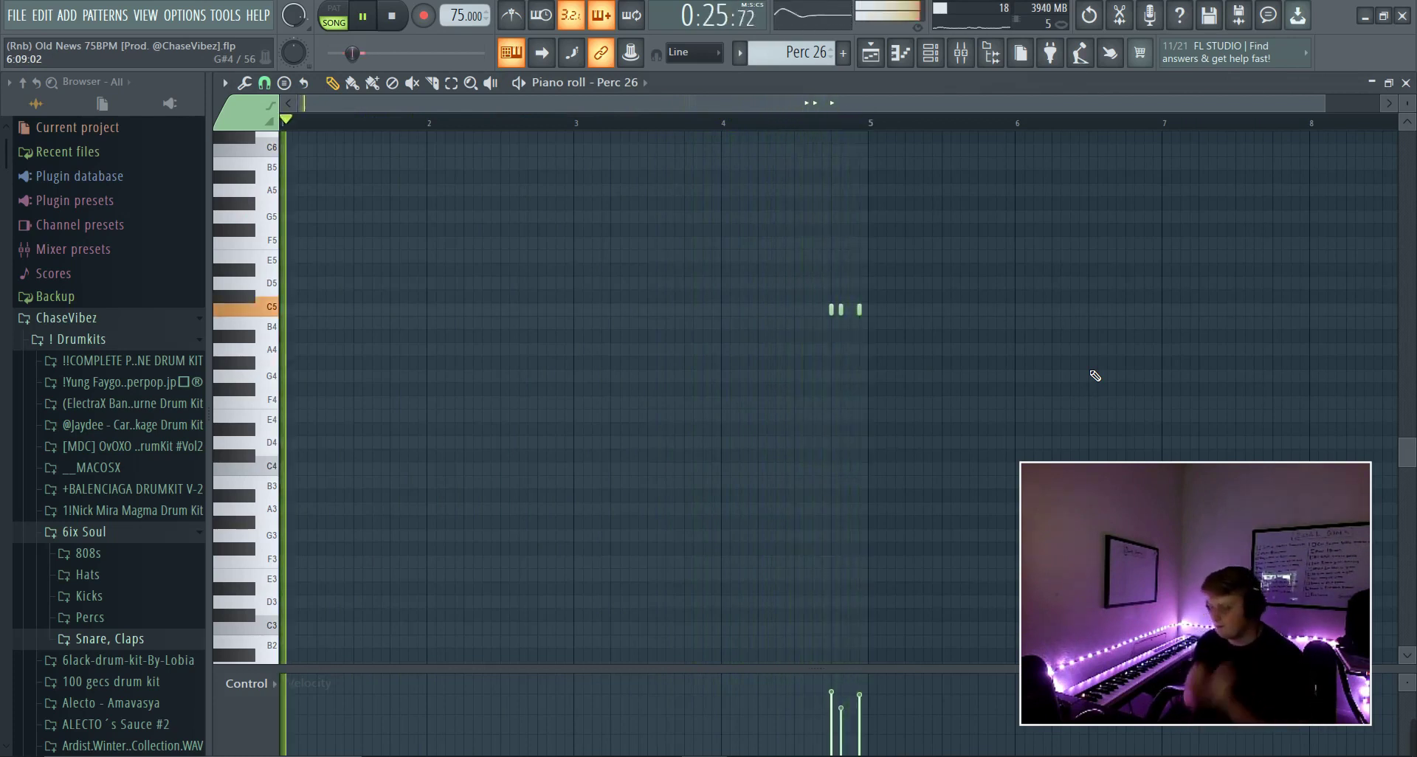
Stop playback, bring up the channel rack over the playlist, and open the Perc 26 sampler settings
{"action": "key", "text": "space"}
{"action": "left_click", "coordinate": [871, 53]}
{"action": "left_click", "coordinate": [931, 53]}
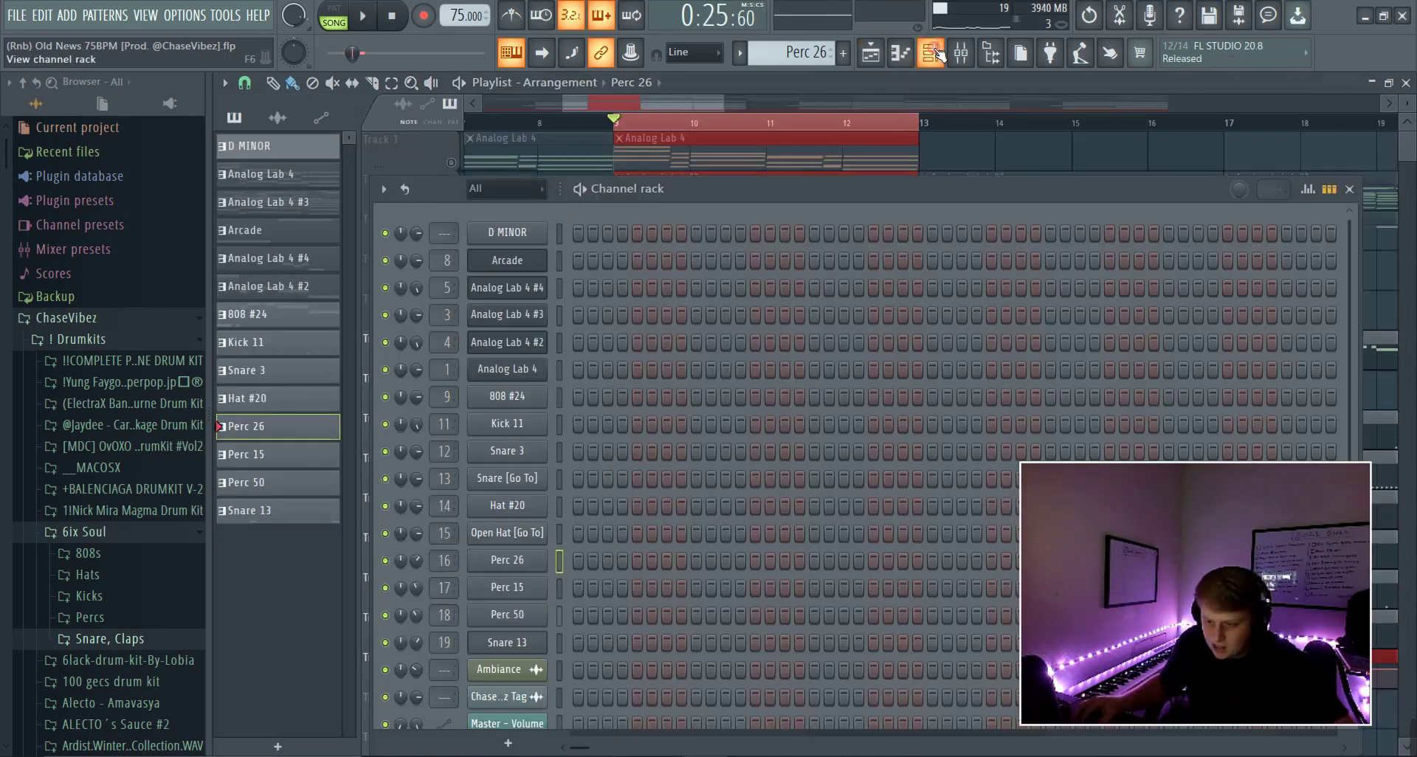
{"action": "left_click_drag", "start_coordinate": [737, 193], "coordinate": [688, 140]}
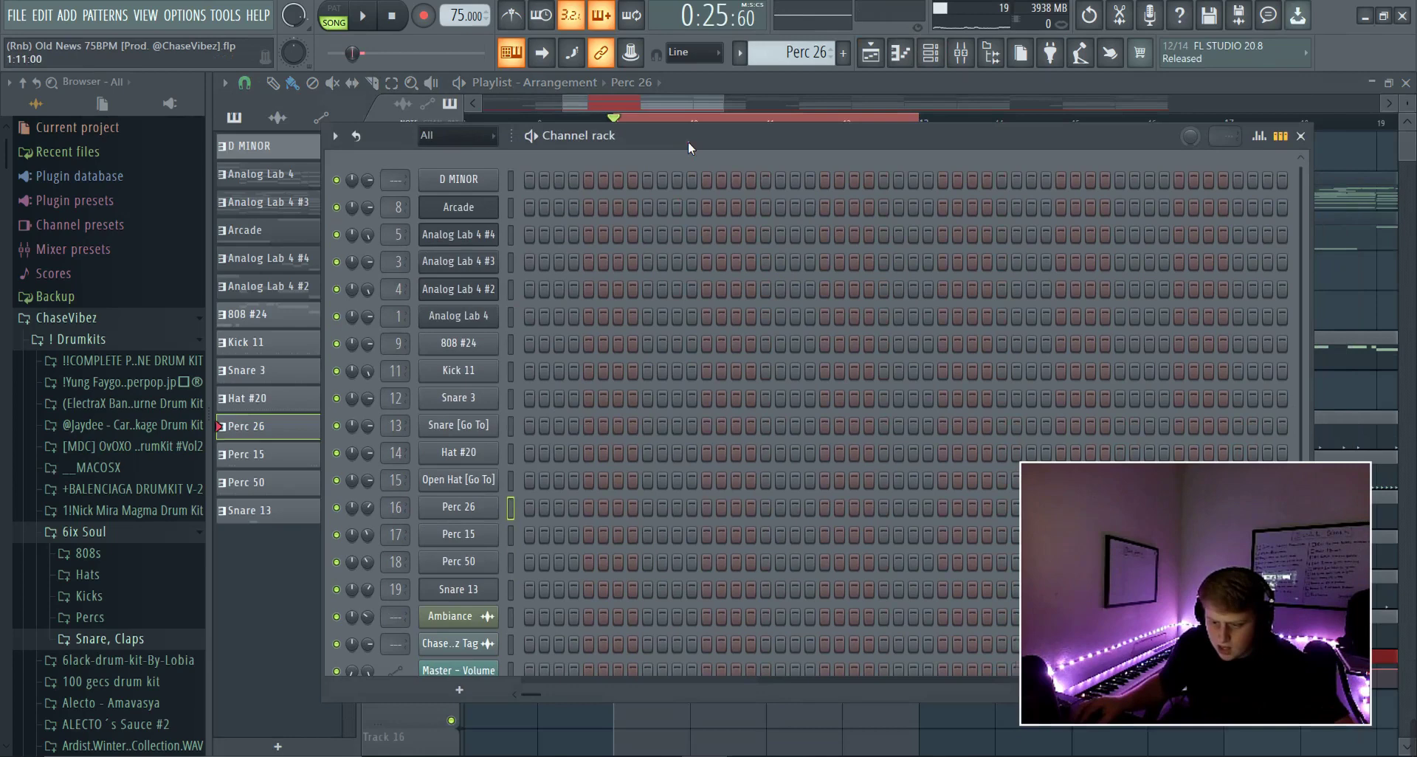
{"action": "left_click", "coordinate": [477, 517]}
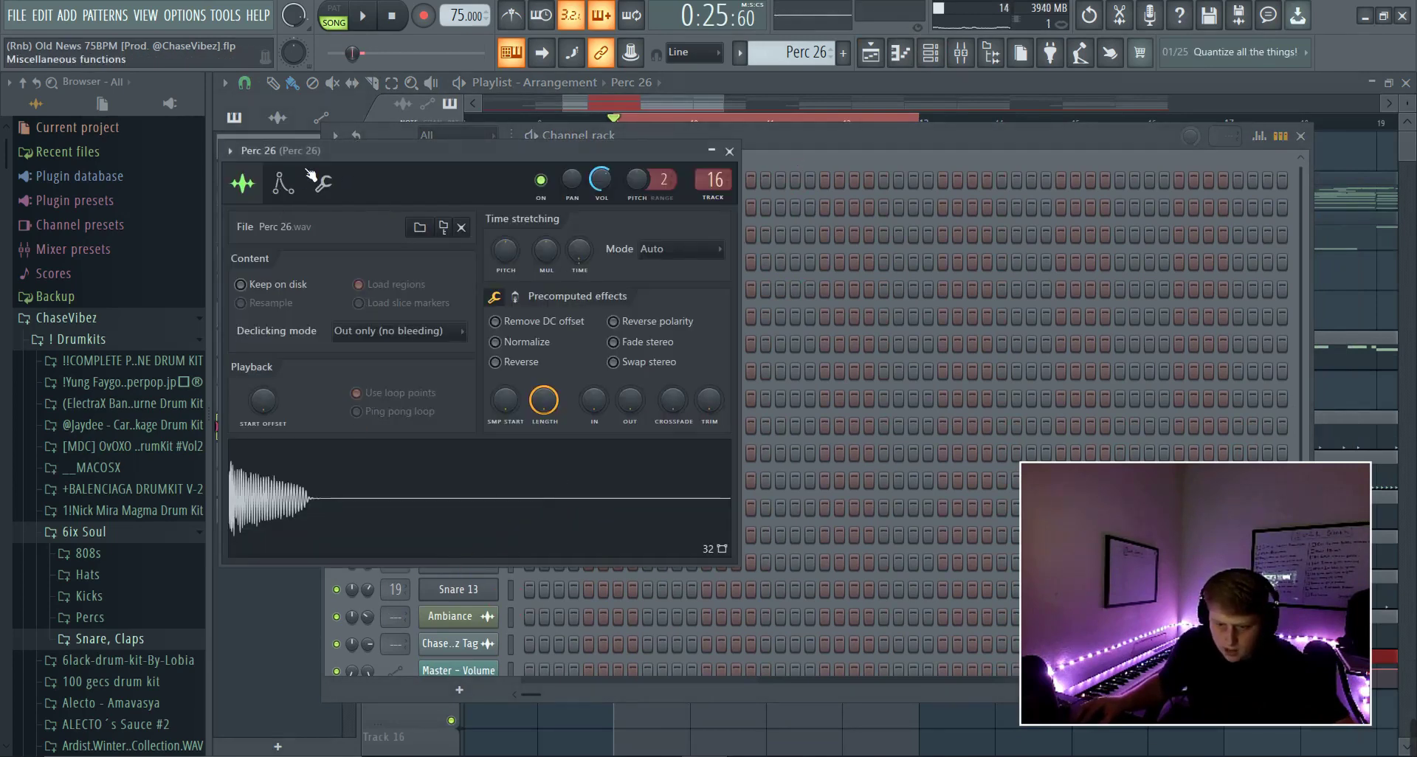
Look over the ! Drumkits folder in the browser alongside the Perc 26 waveform, and close the Perc 26 settings
{"action": "left_click", "coordinate": [127, 340]}
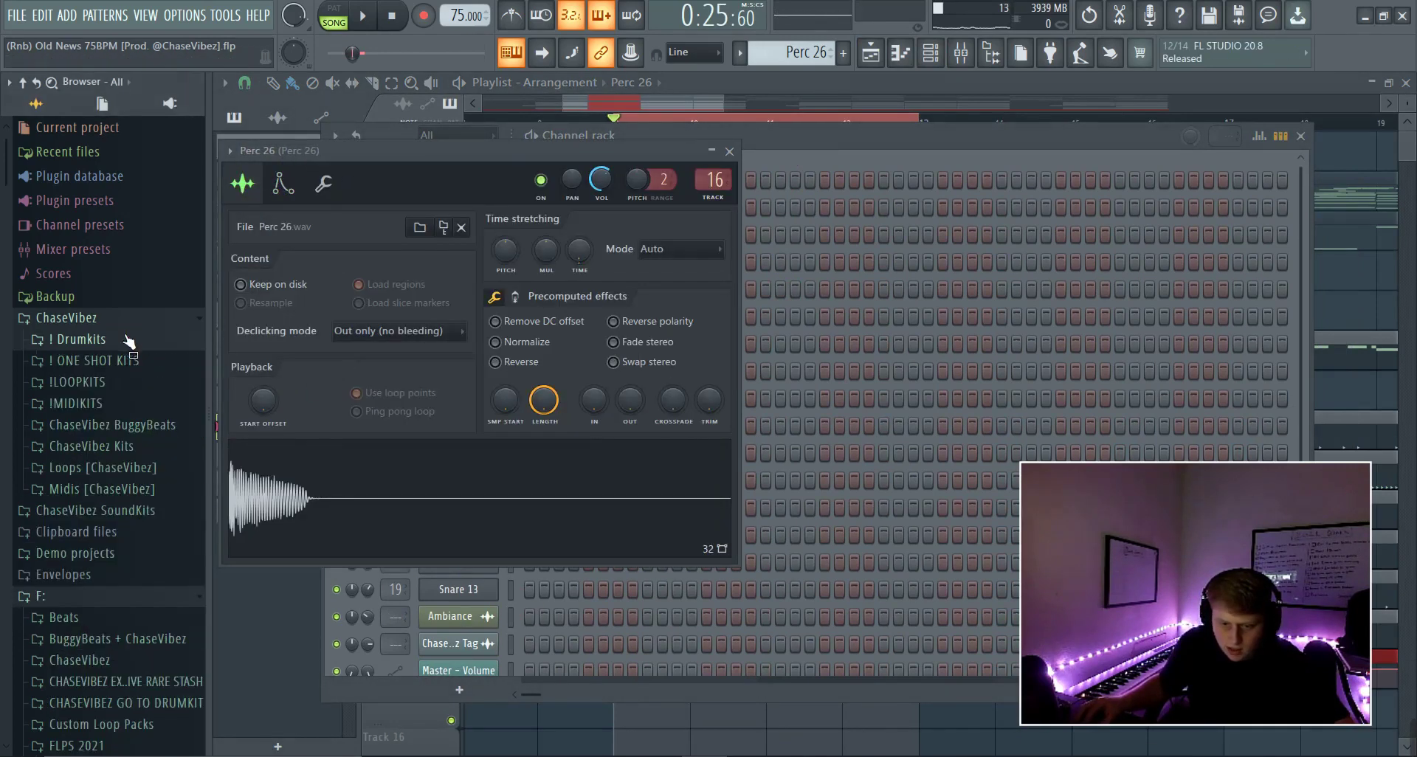
{"action": "left_click", "coordinate": [128, 339]}
{"action": "left_click", "coordinate": [125, 324]}
{"action": "left_click", "coordinate": [111, 321]}
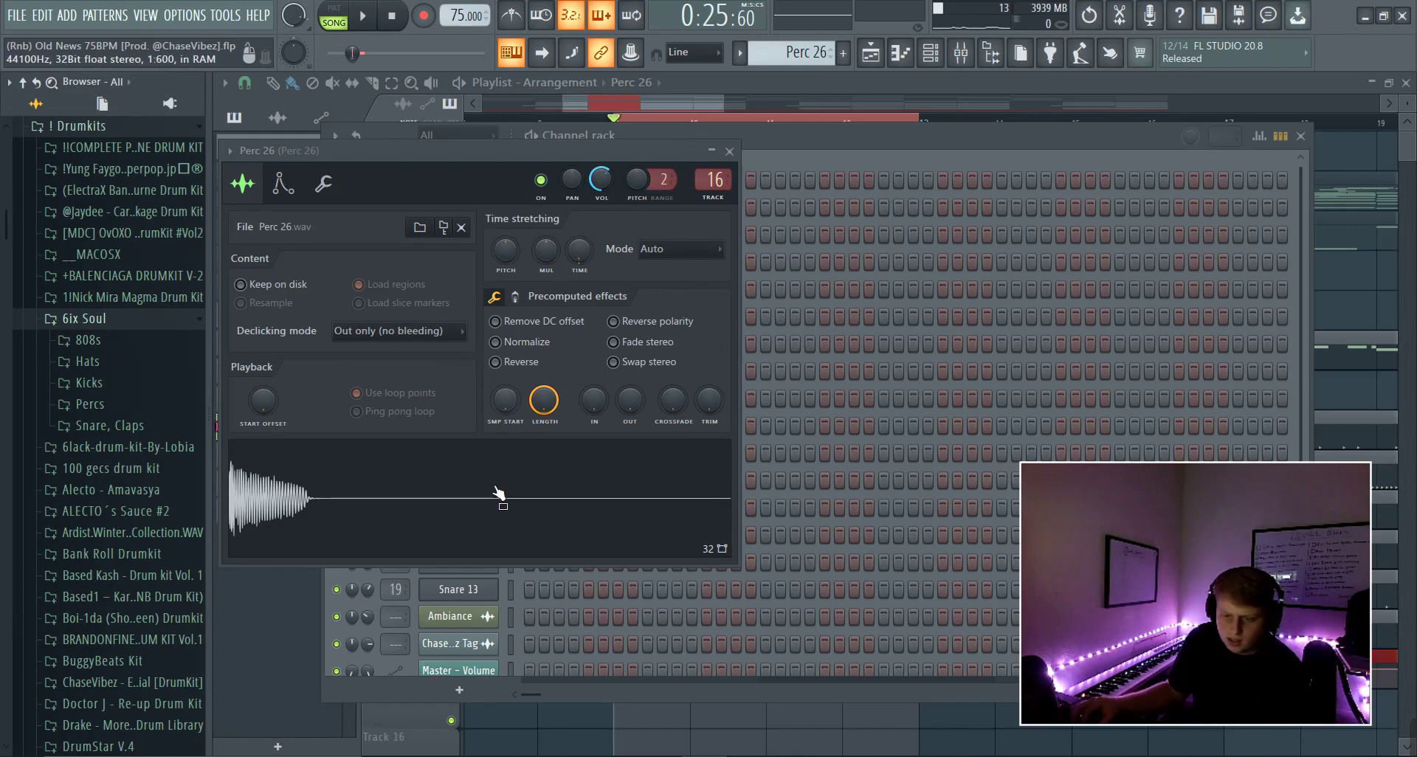
{"action": "left_click", "coordinate": [729, 152]}
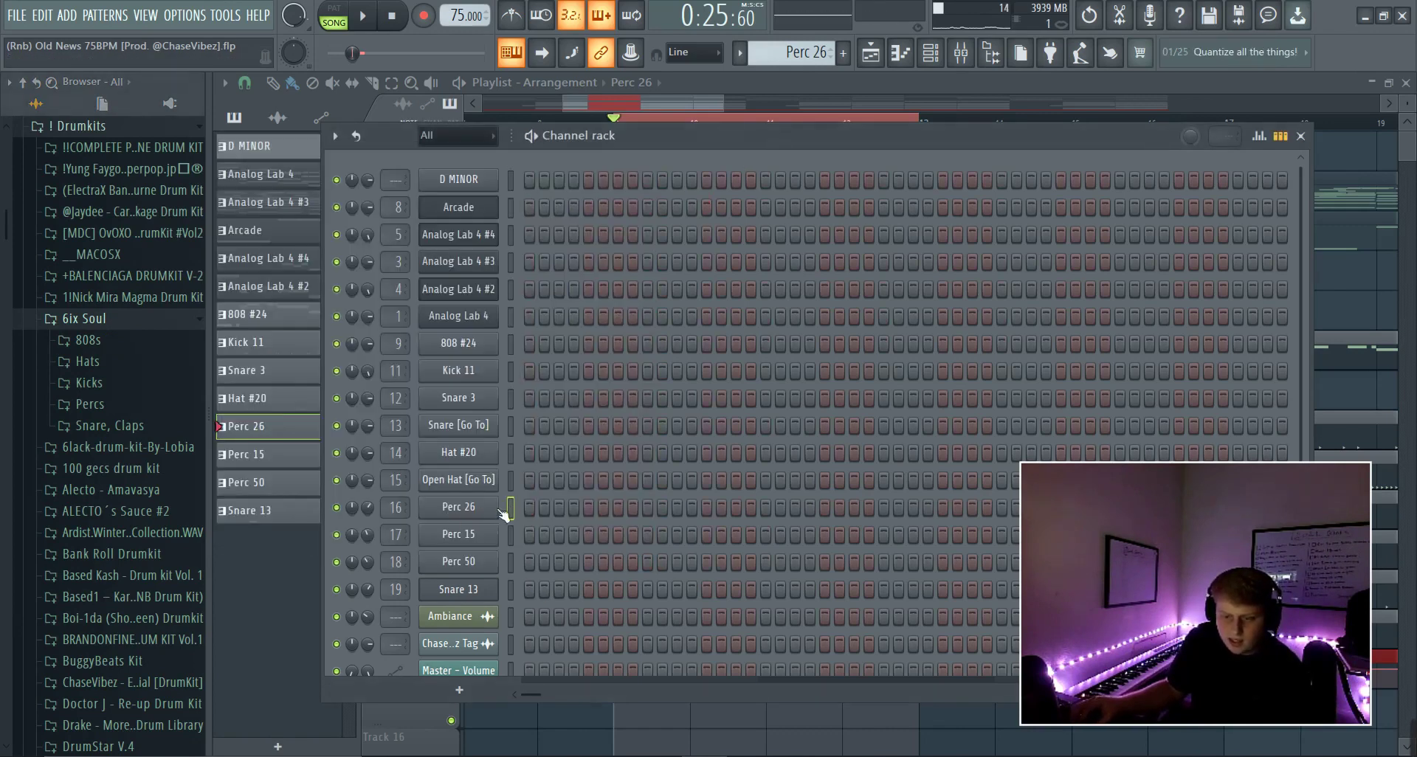
Return to the playlist and set the time selection to bars 13 to 16, where the 808 enters
{"action": "left_click", "coordinate": [871, 53]}
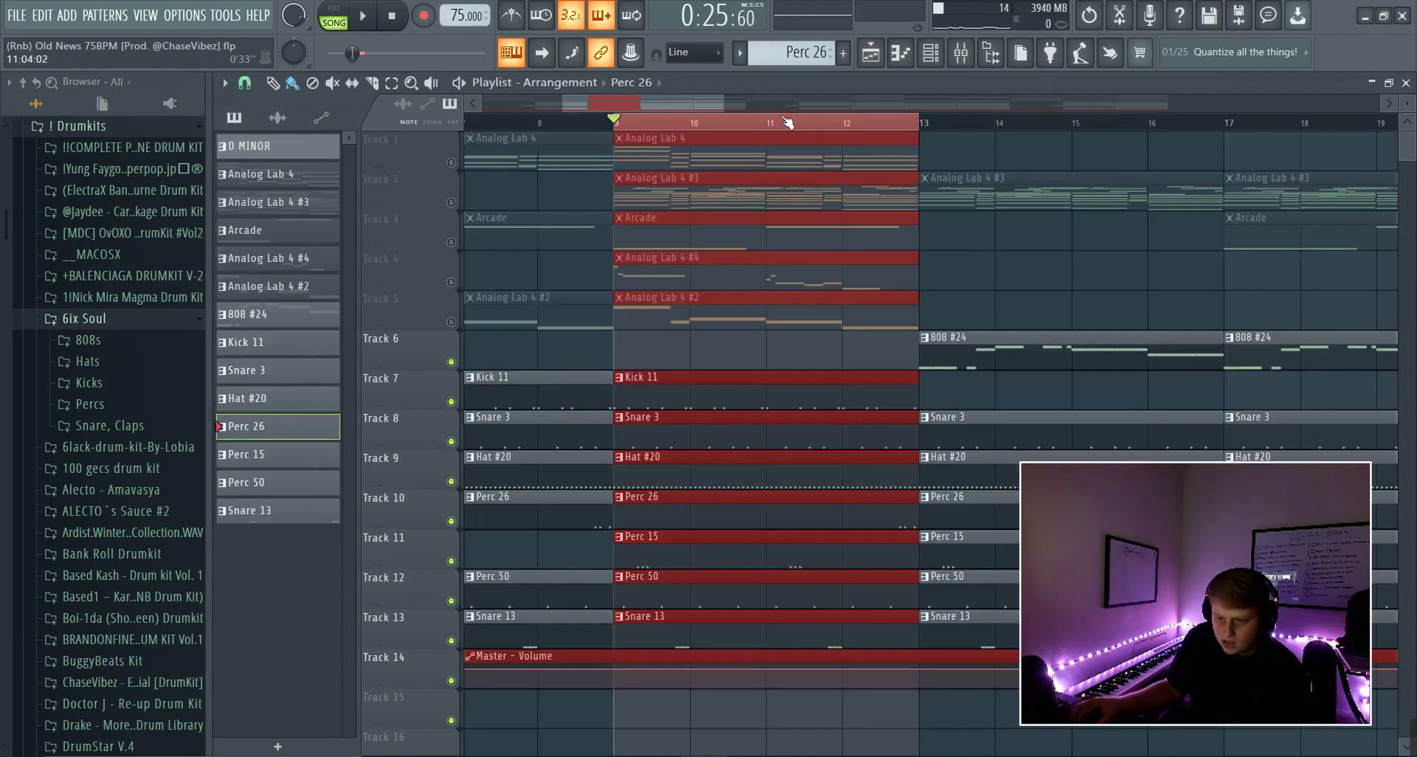
{"action": "scroll", "coordinate": [711, 145], "scroll_direction": "down", "scroll_amount": 4}
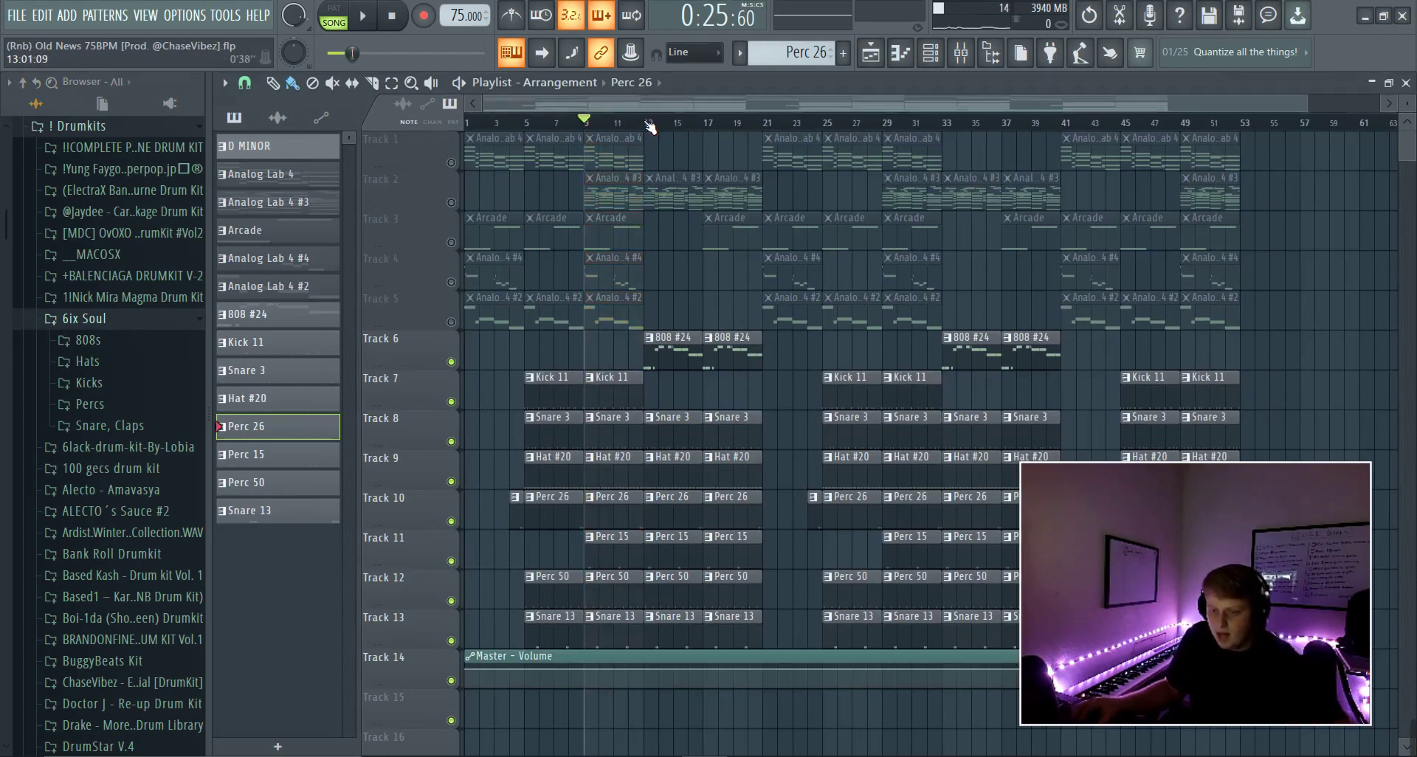
{"action": "left_click", "coordinate": [642, 123]}
{"action": "scroll", "coordinate": [633, 125], "scroll_direction": "up", "scroll_amount": 3}
{"action": "left_click_drag", "start_coordinate": [624, 123], "coordinate": [773, 124]}
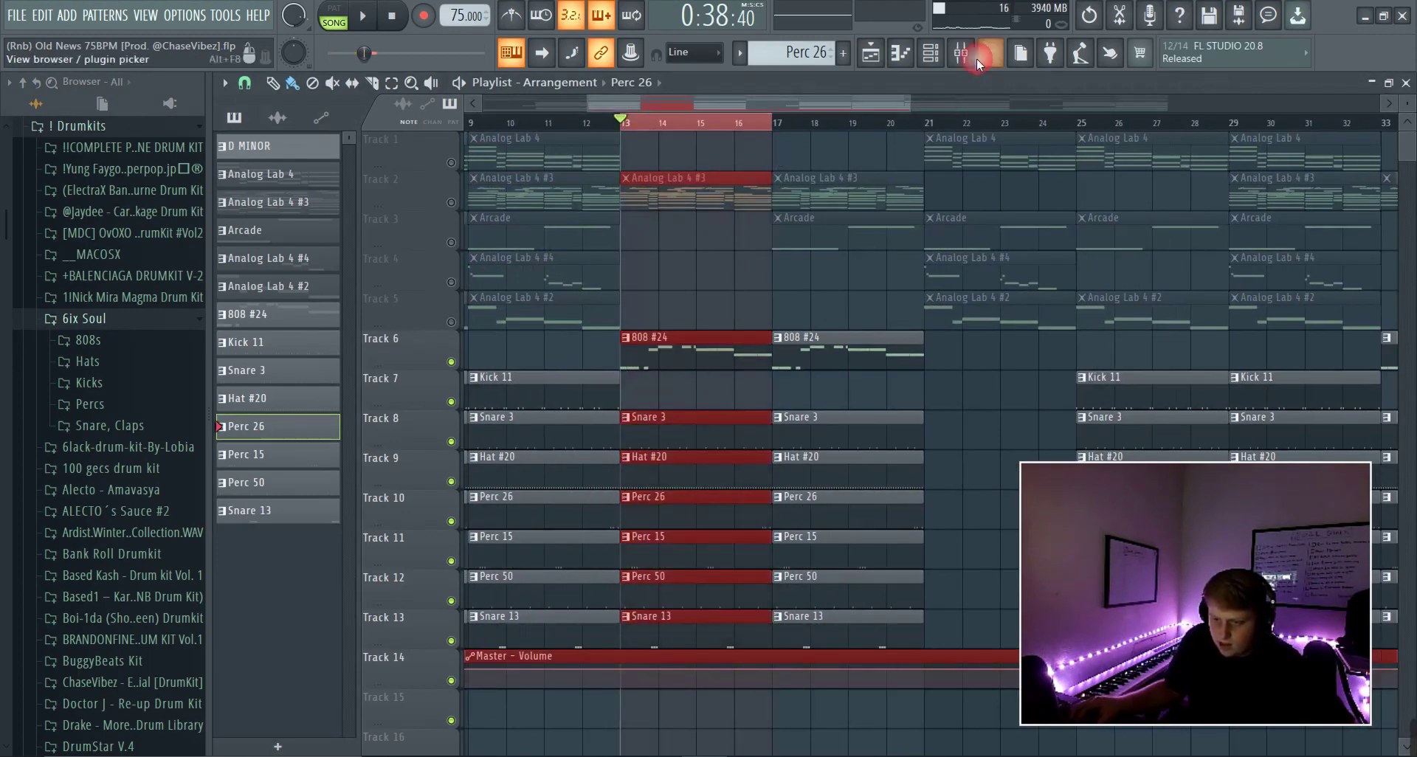
Open the 808 #24 sampler settings from the channel rack and audition the sample
{"action": "left_click", "coordinate": [931, 53]}
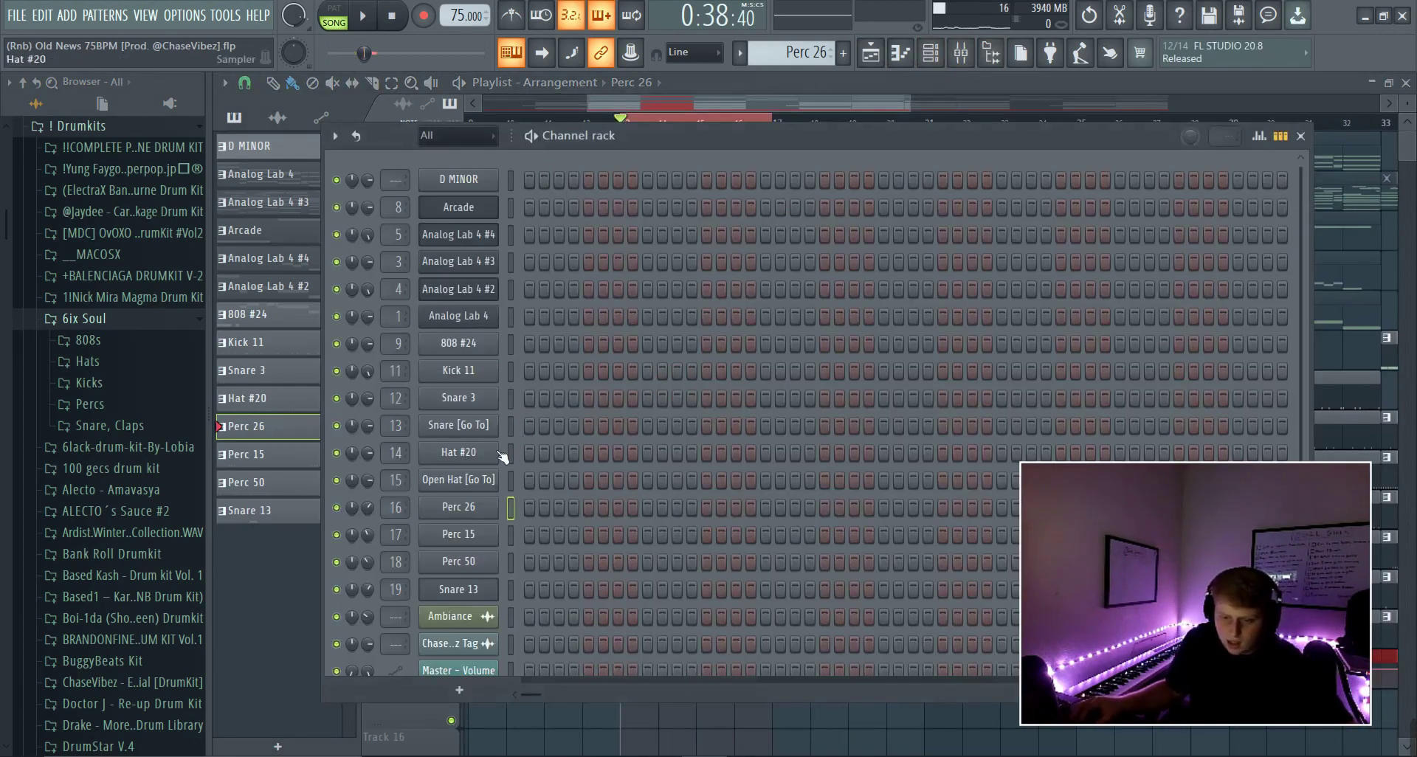
{"action": "left_click", "coordinate": [483, 352]}
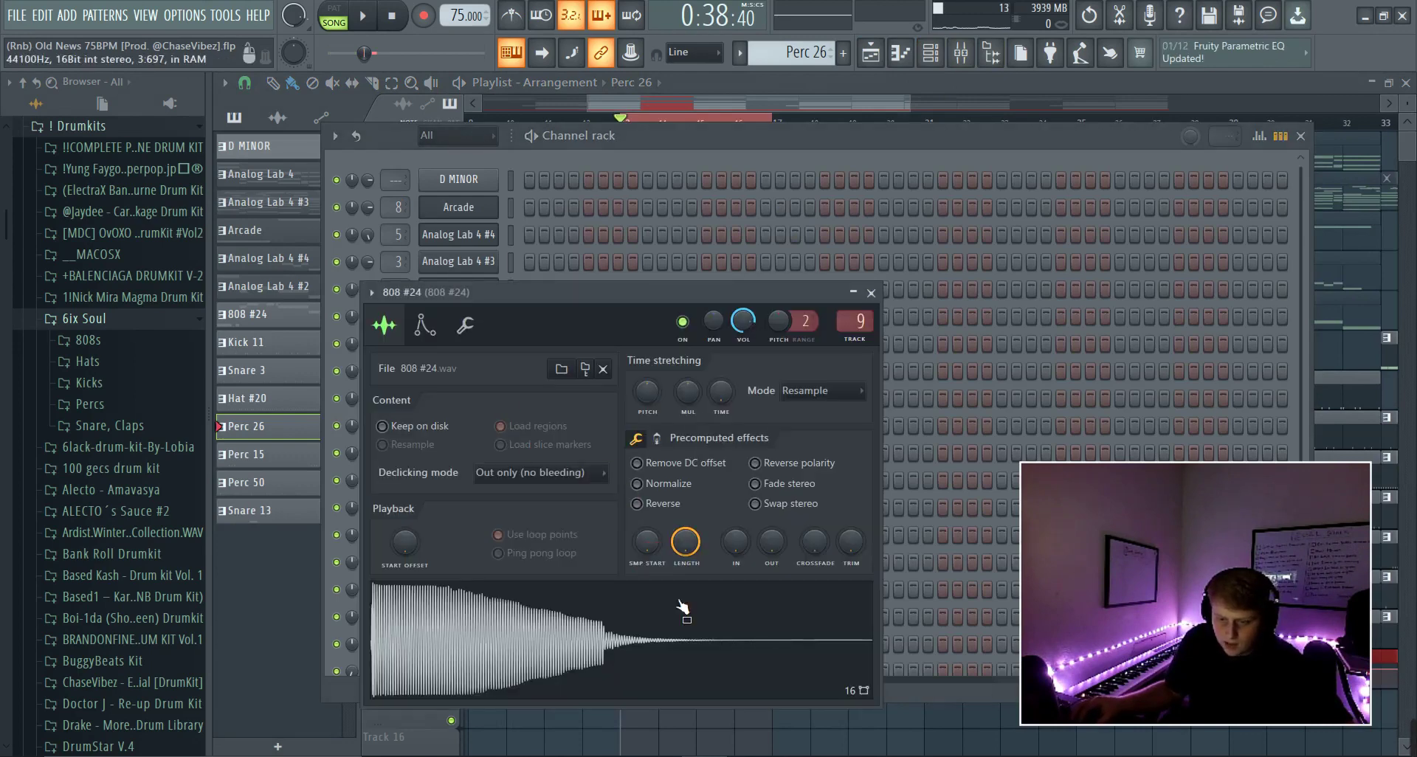
{"action": "left_click", "coordinate": [555, 620]}
{"action": "left_click", "coordinate": [556, 620]}
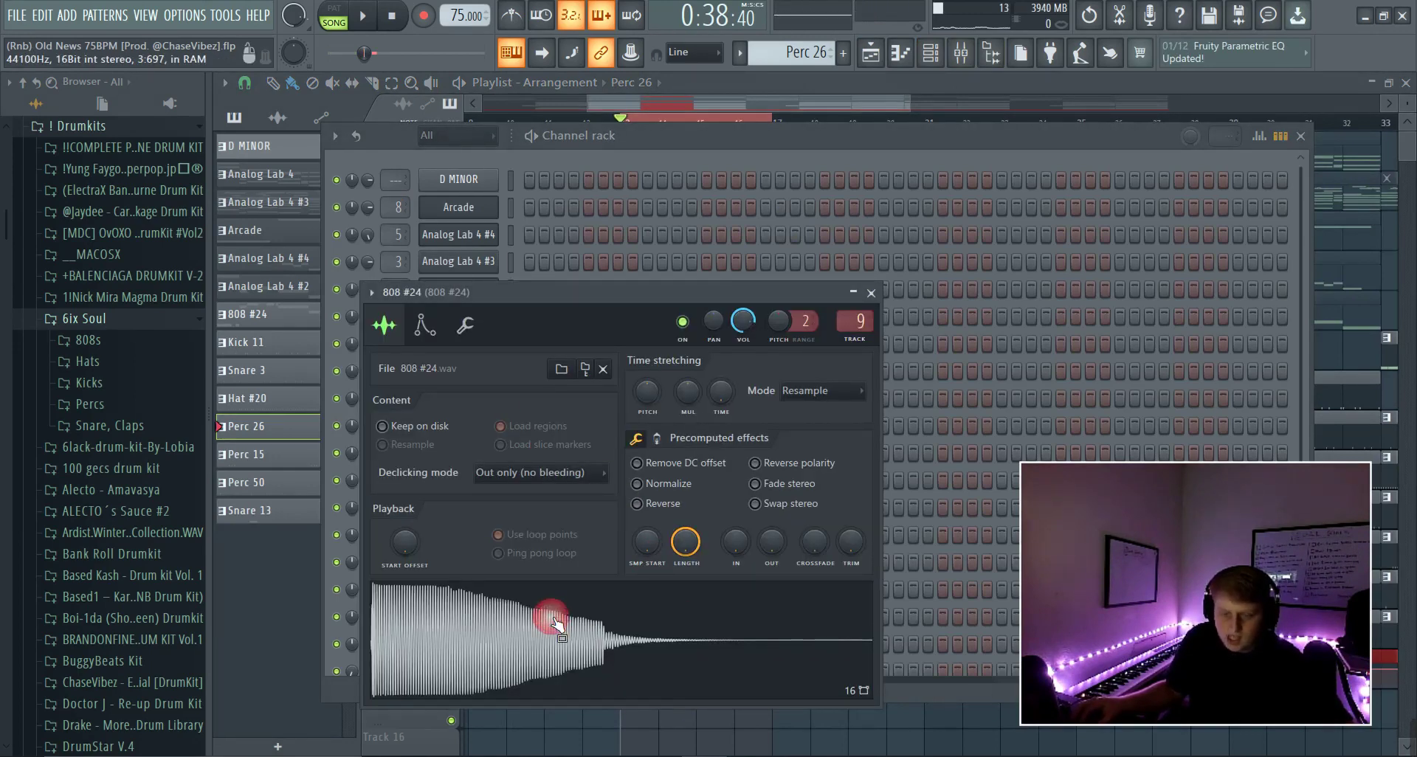
Play the selected bars, examine the 808 #24 notes in the piano roll, then stop and return to the playlist
{"action": "left_click", "coordinate": [725, 100]}
{"action": "key", "text": "space"}
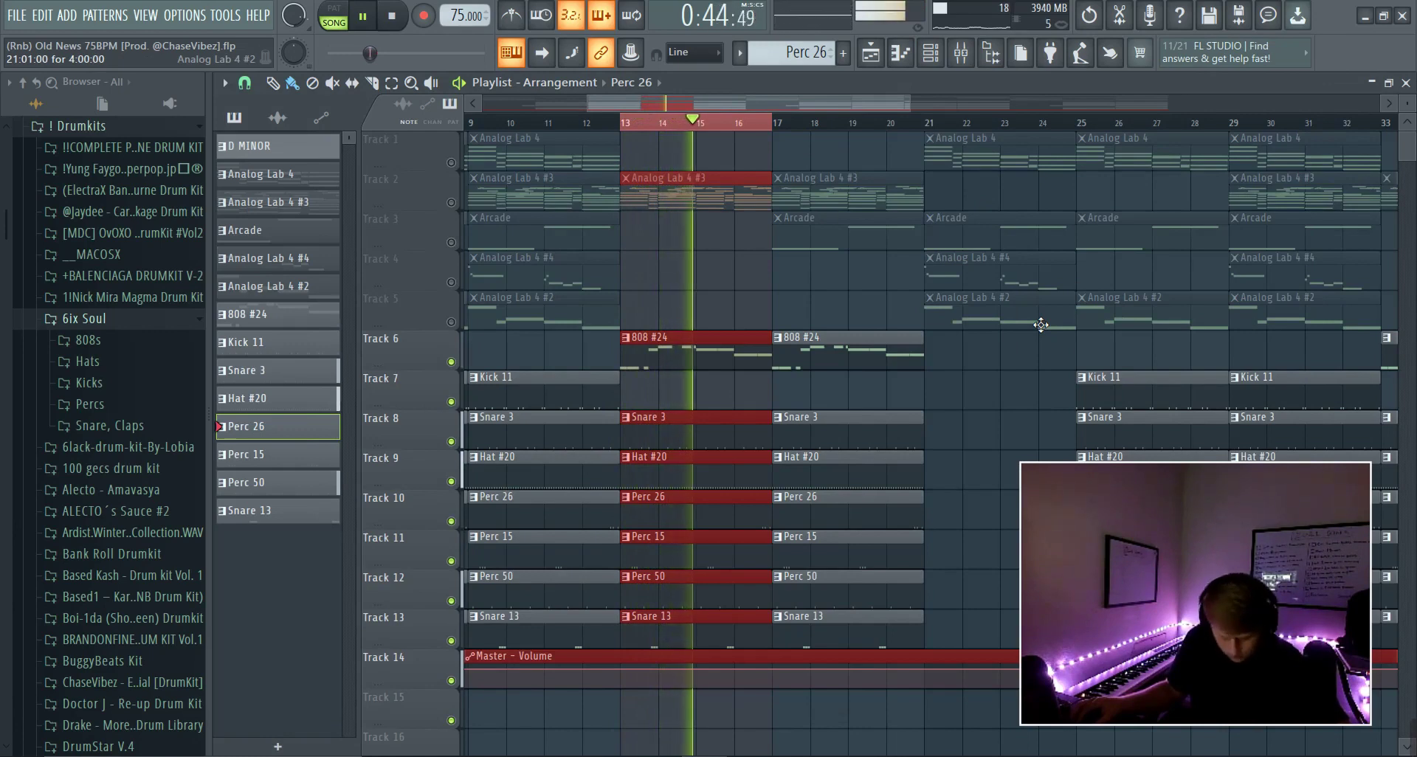
{"action": "double_click", "coordinate": [785, 348]}
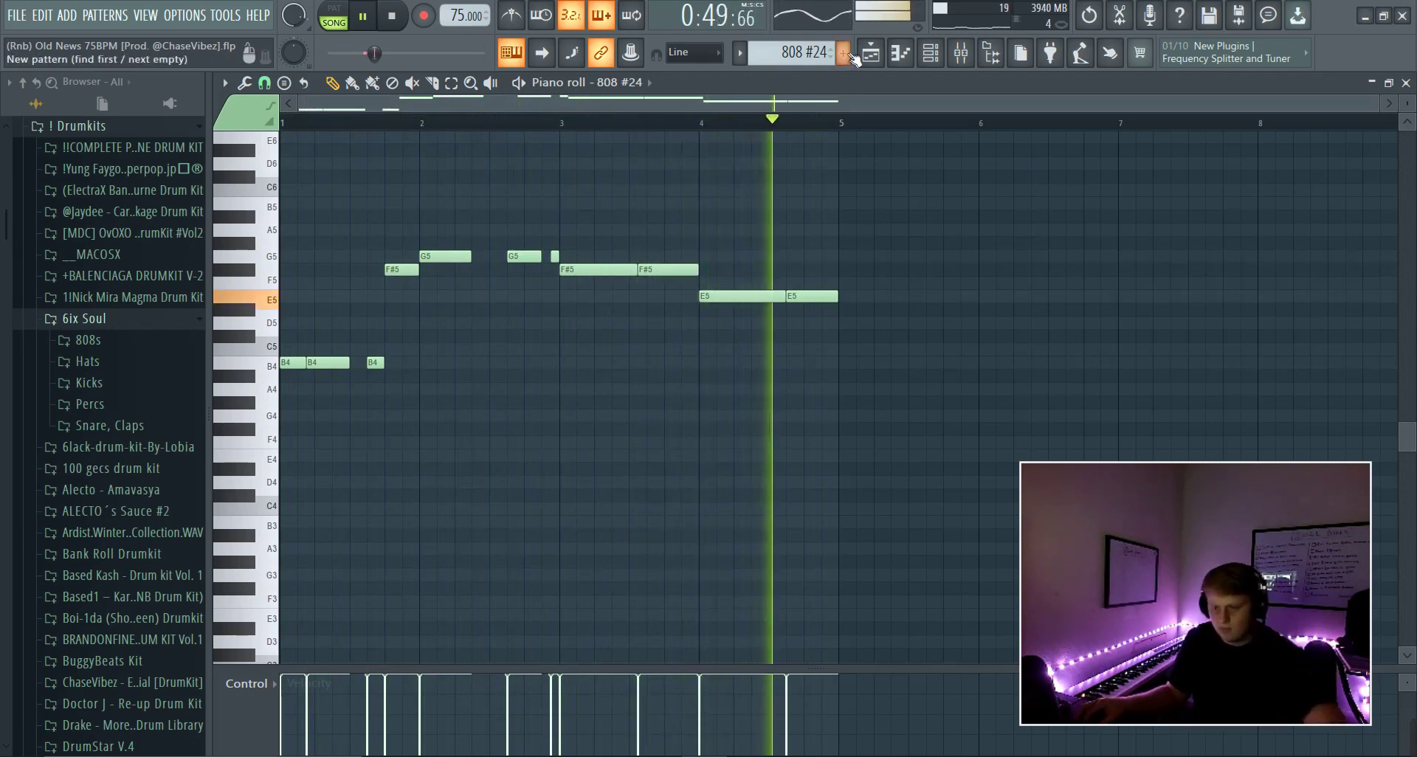
{"action": "key", "text": "space"}
{"action": "left_click", "coordinate": [871, 53]}
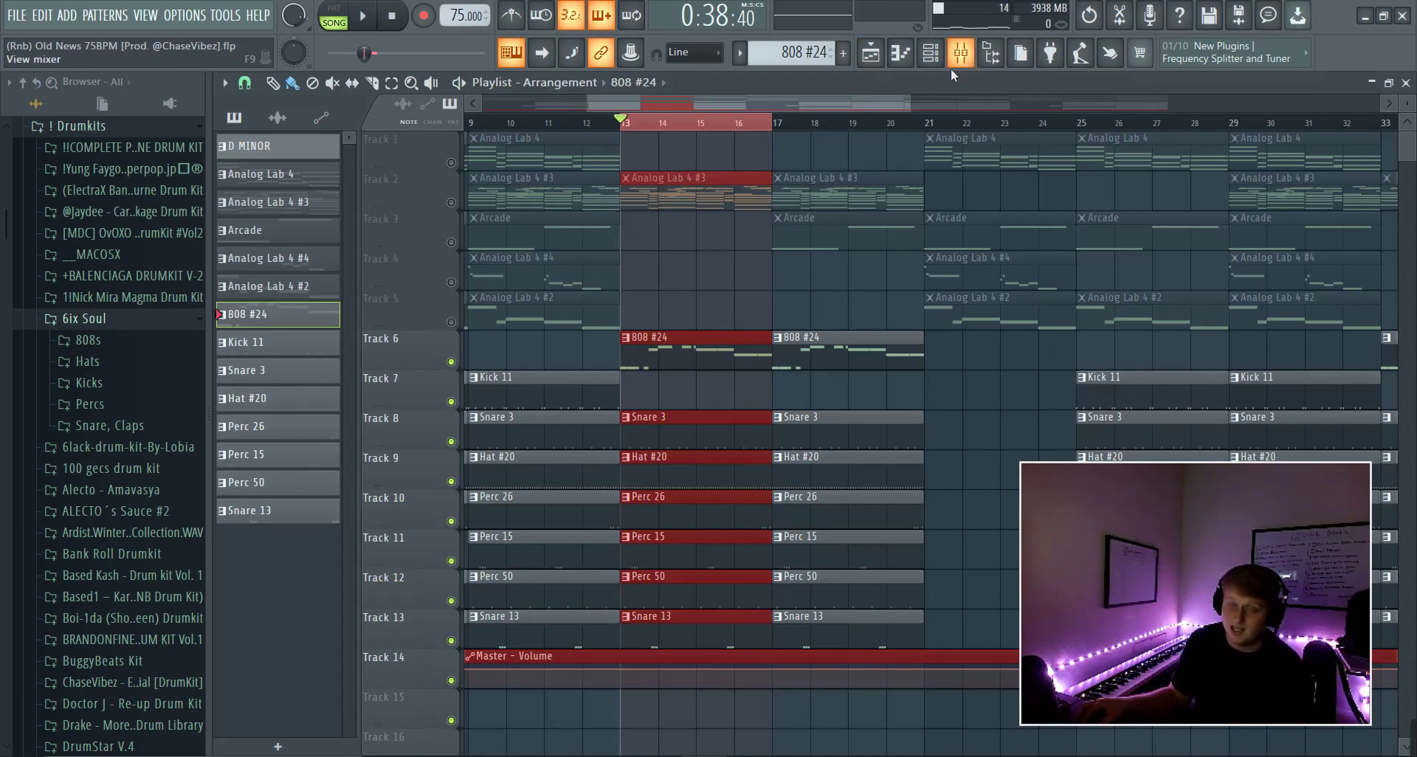
Unmute melody tracks 1 to 5 in the playlist and clear the time selection
{"action": "scroll", "coordinate": [719, 122], "scroll_direction": "down", "scroll_amount": 3}
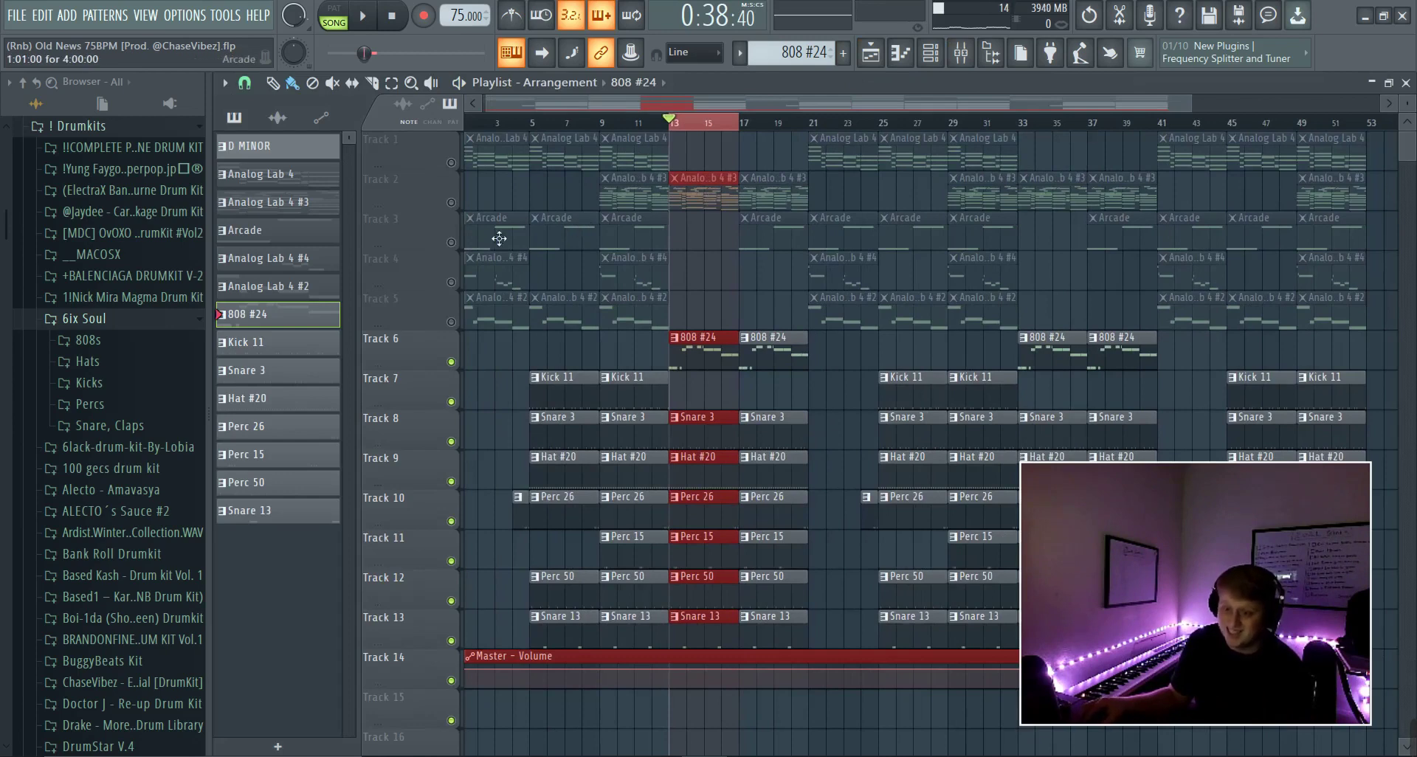
{"action": "right_click", "coordinate": [458, 215]}
{"action": "right_click", "coordinate": [457, 216]}
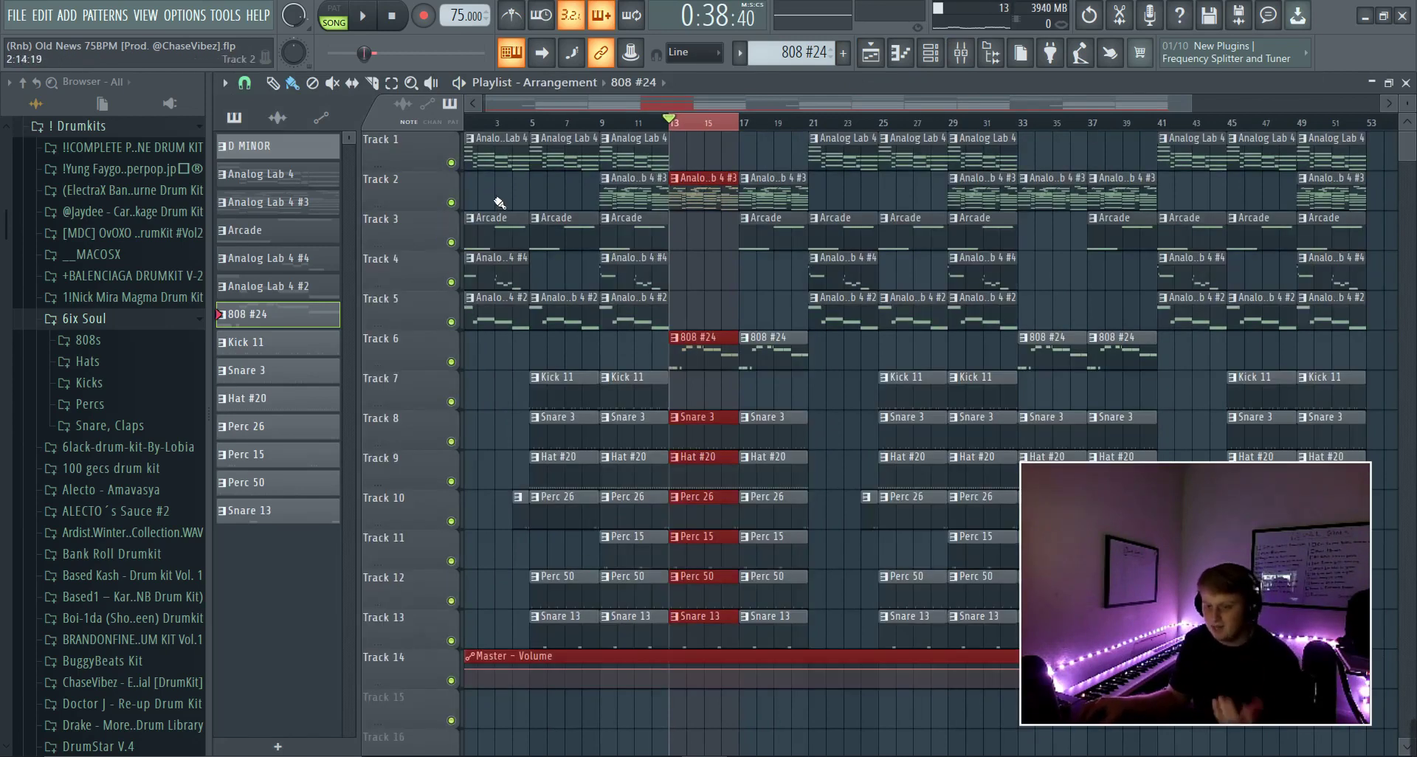
{"action": "left_click", "coordinate": [786, 145]}
{"action": "scroll", "coordinate": [757, 122], "scroll_direction": "down", "scroll_amount": 2}
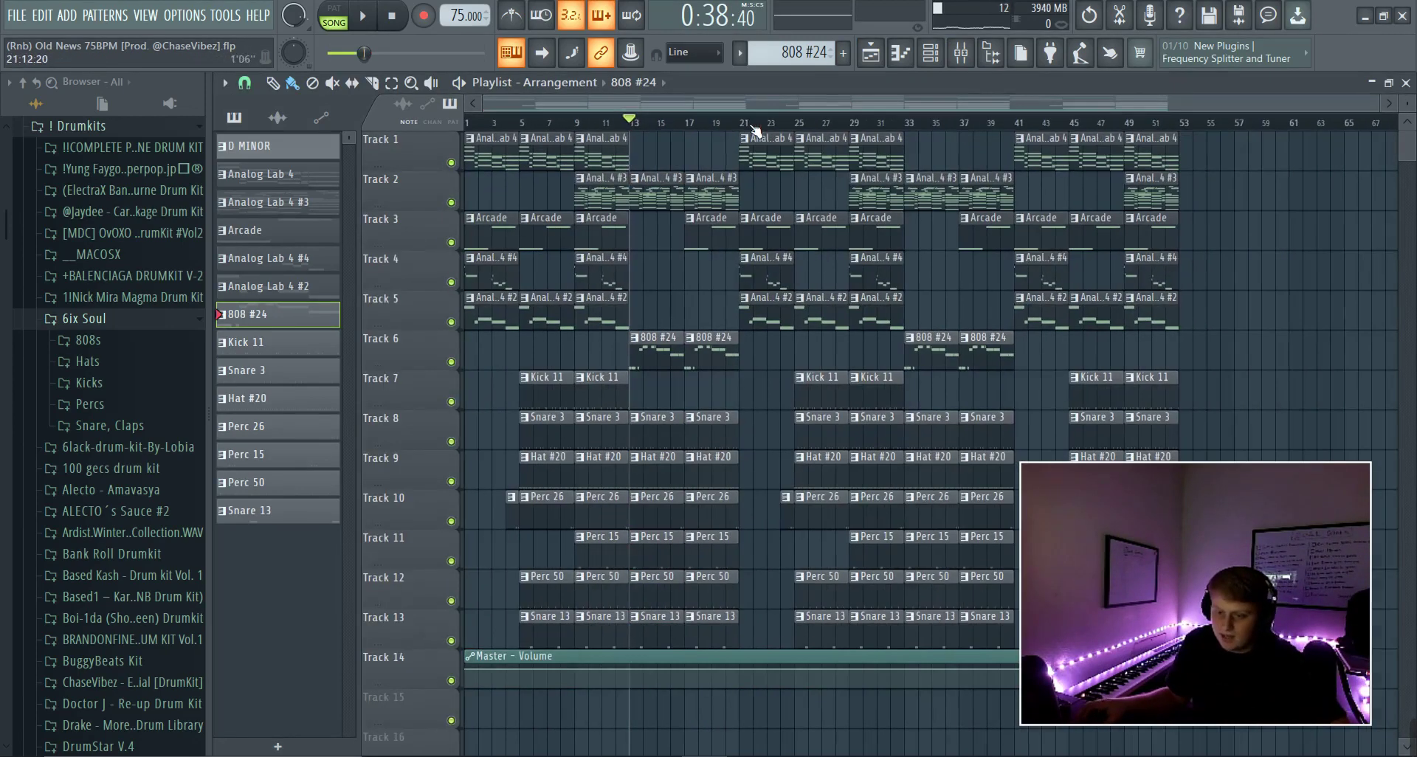
Examine the first half of the arrangement from the song start, highlighting its drum section and the 808 section from bar 13
{"action": "left_click_drag", "start_coordinate": [581, 154], "coordinate": [629, 154]}
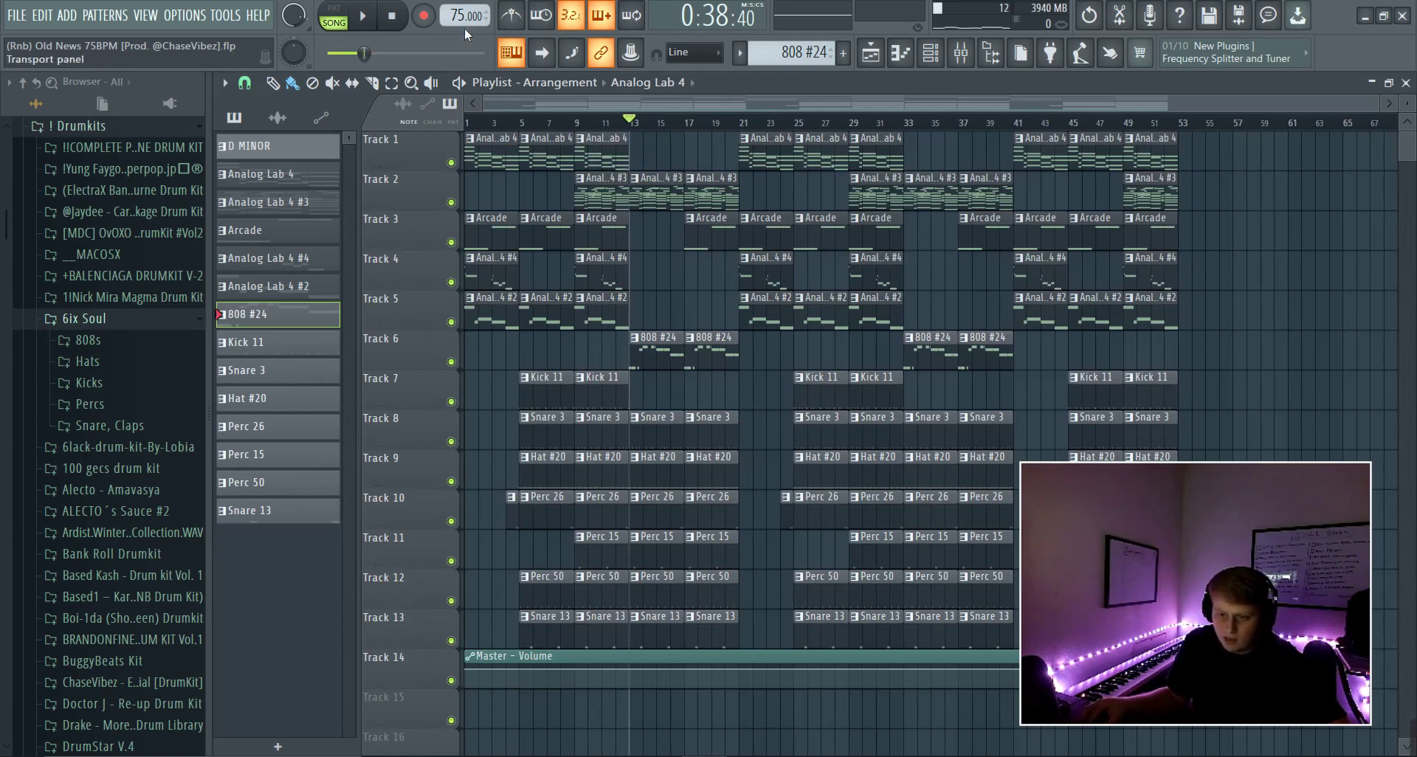
{"action": "key", "text": "space"}
{"action": "scroll", "coordinate": [565, 124], "scroll_direction": "up", "scroll_amount": 3}
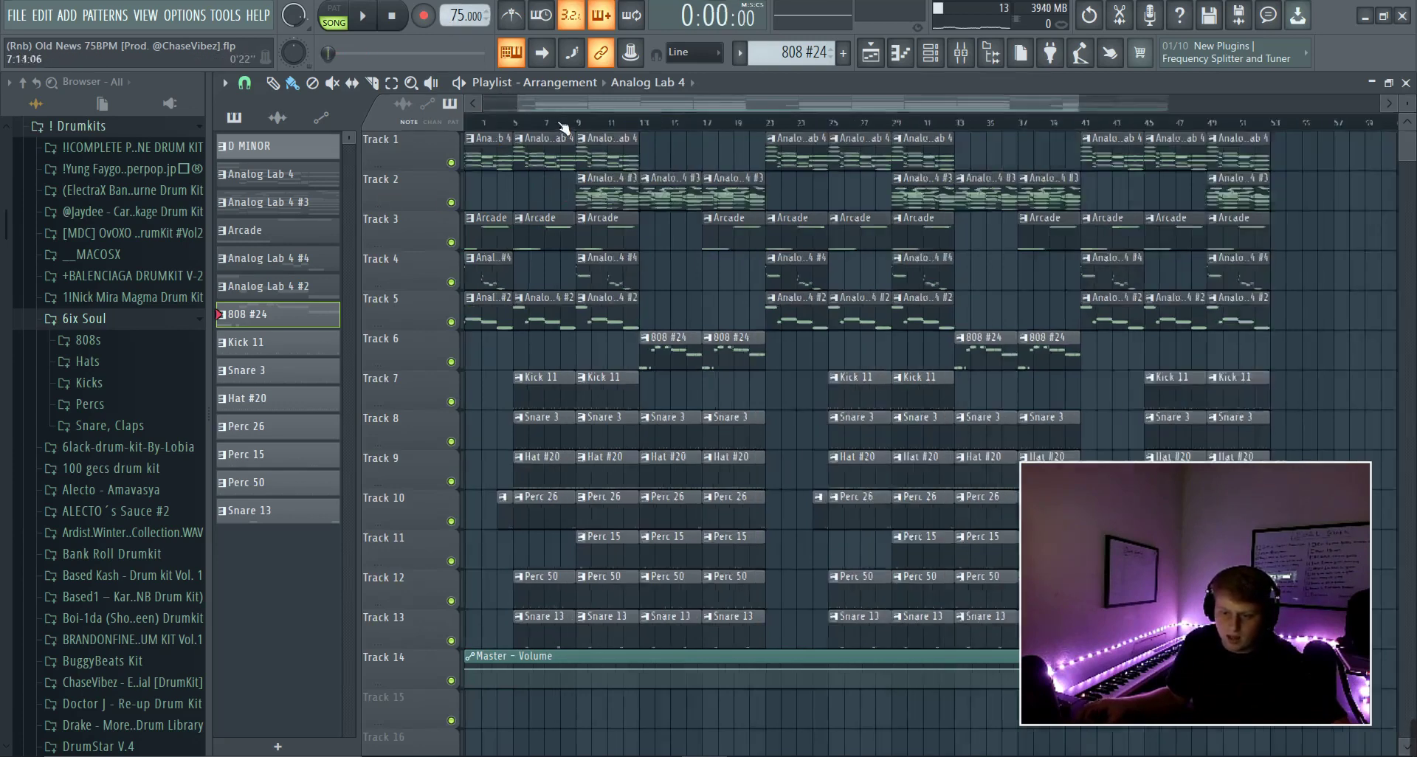
{"action": "left_click_drag", "start_coordinate": [550, 120], "coordinate": [768, 146]}
{"action": "left_click_drag", "start_coordinate": [473, 123], "coordinate": [760, 139]}
{"action": "left_click_drag", "start_coordinate": [792, 121], "coordinate": [928, 128]}
{"action": "scroll", "coordinate": [927, 124], "scroll_direction": "down", "scroll_amount": 3}
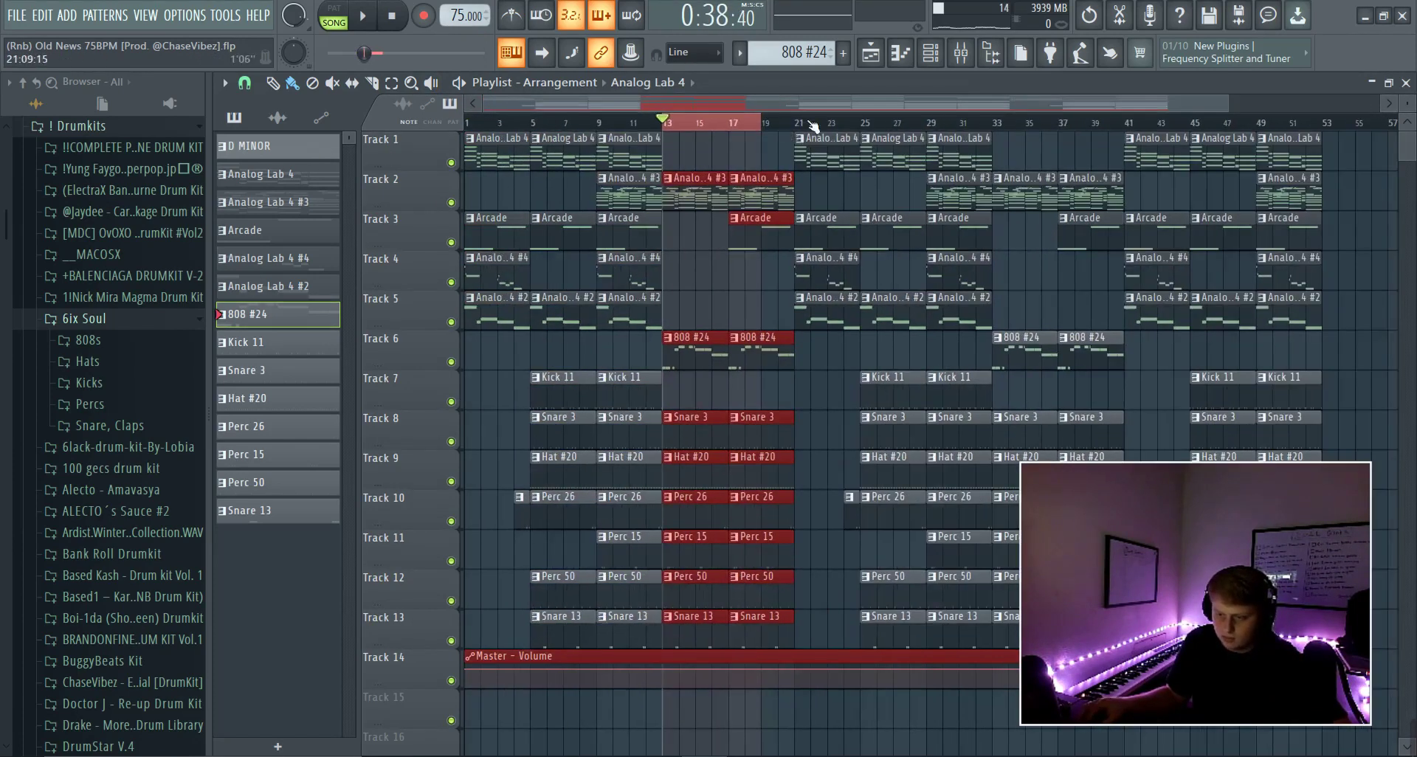
Examine the arrangement from bar 21 to its end section by section, and return to the song start with the full playlist shown
{"action": "scroll", "coordinate": [857, 123], "scroll_direction": "up", "scroll_amount": 5}
{"action": "scroll", "coordinate": [855, 114], "scroll_direction": "down", "scroll_amount": 3}
{"action": "scroll", "coordinate": [856, 118], "scroll_direction": "down", "scroll_amount": 6}
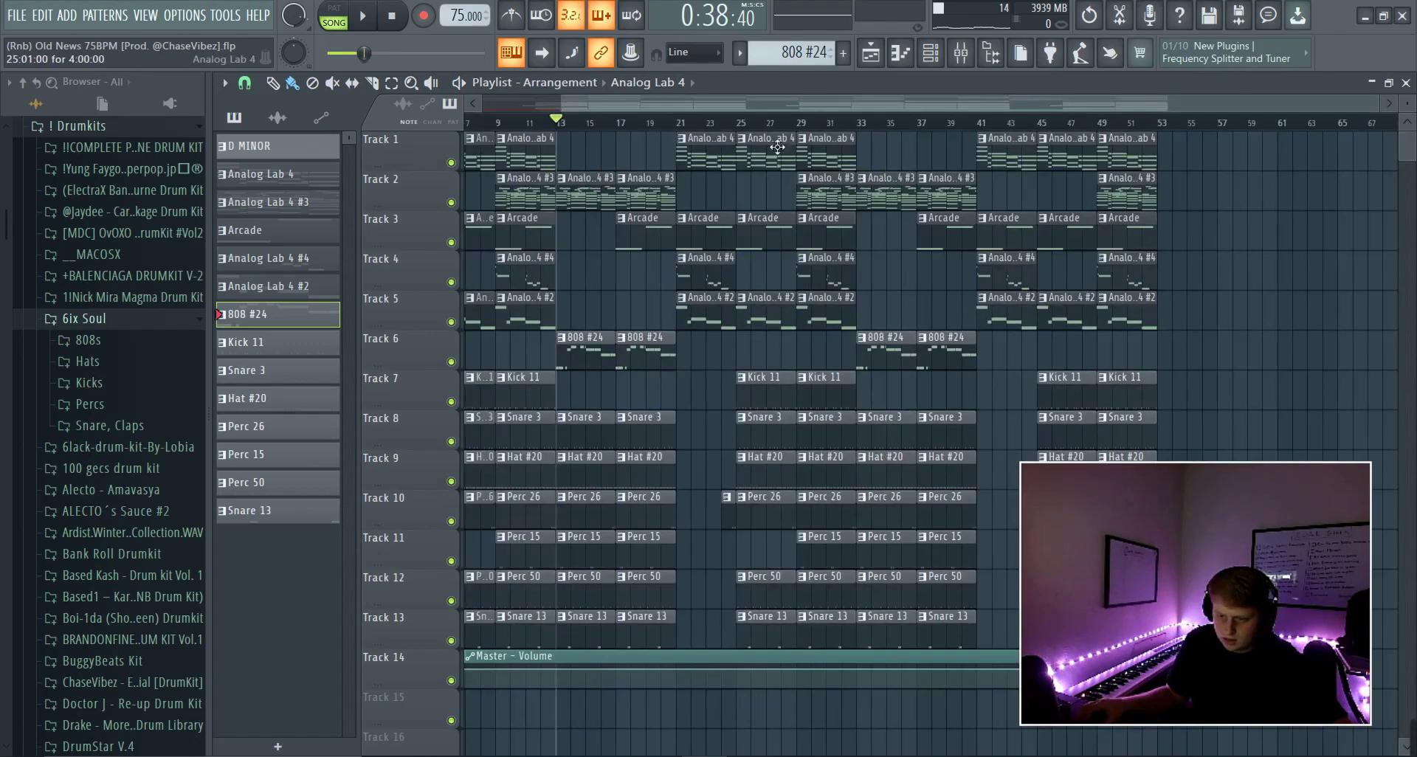
{"action": "left_click_drag", "start_coordinate": [707, 123], "coordinate": [834, 130]}
{"action": "left_click_drag", "start_coordinate": [871, 124], "coordinate": [1030, 132]}
{"action": "mouse_move", "coordinate": [1042, 124]}
{"action": "left_mouse_down"}
{"action": "mouse_move", "coordinate": [1156, 136]}
{"action": "mouse_move", "coordinate": [1051, 131]}
{"action": "mouse_move", "coordinate": [112, 343]}
{"action": "left_mouse_up"}
{"action": "scroll", "coordinate": [578, 154], "scroll_direction": "down", "scroll_amount": 1}
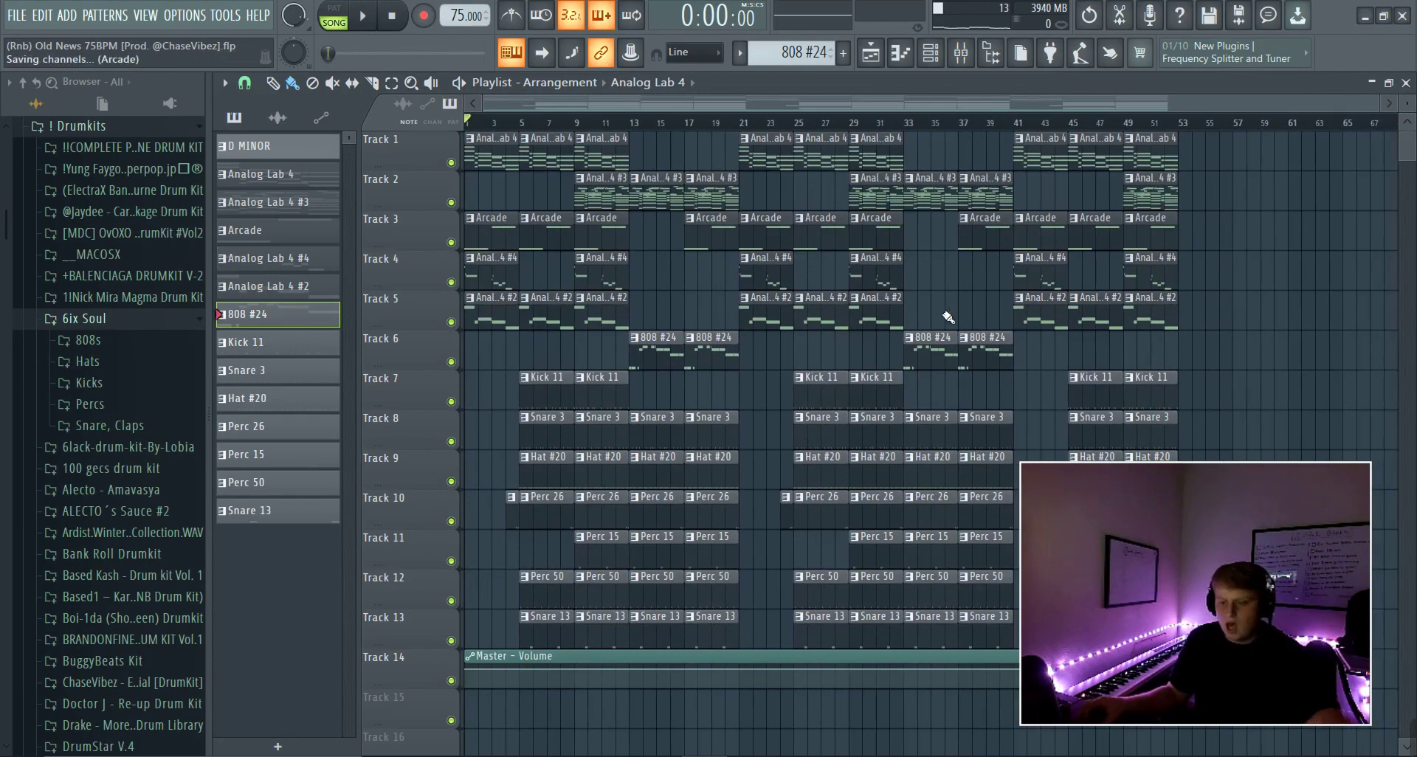
{"action": "scroll", "coordinate": [995, 288], "scroll_direction": "down", "scroll_amount": 1}
{"action": "scroll", "coordinate": [995, 288], "scroll_direction": "up", "scroll_amount": 1}
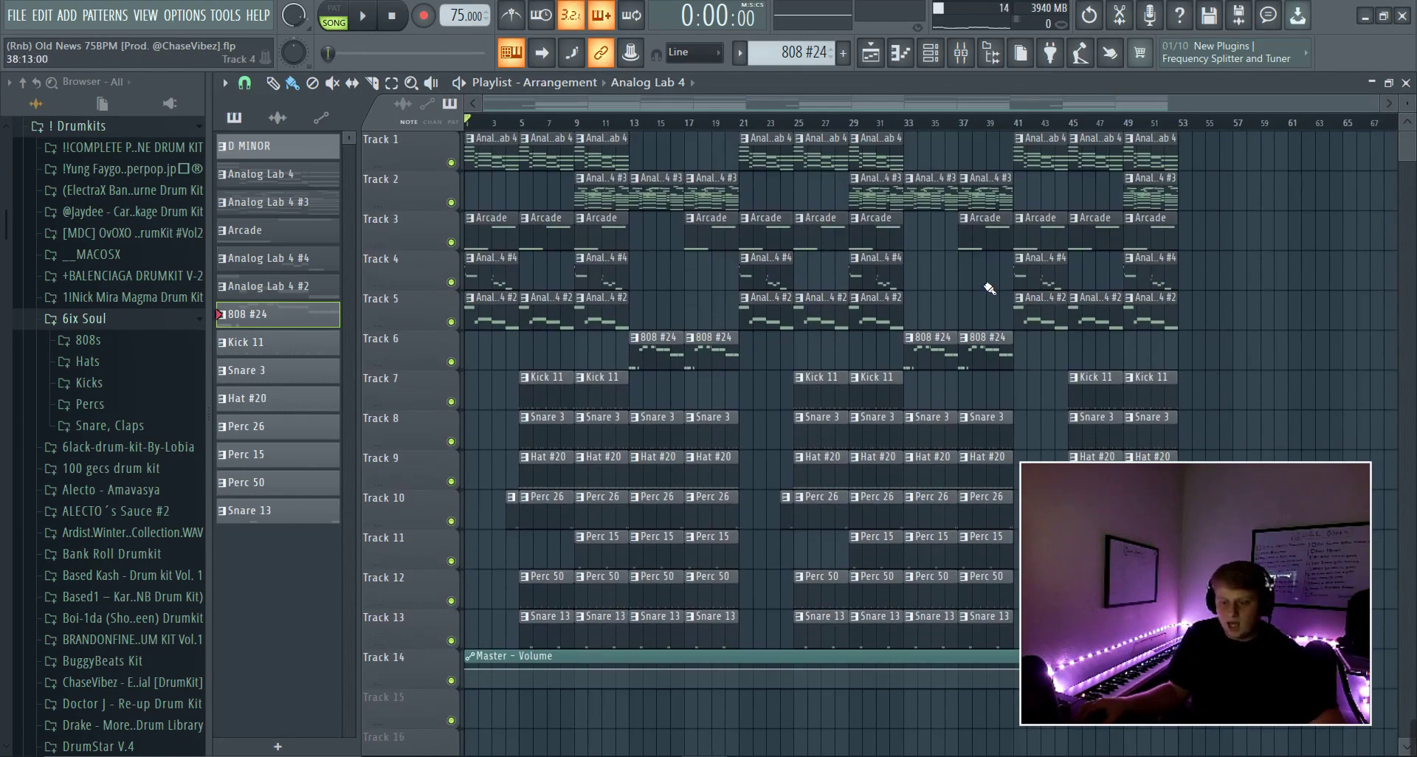